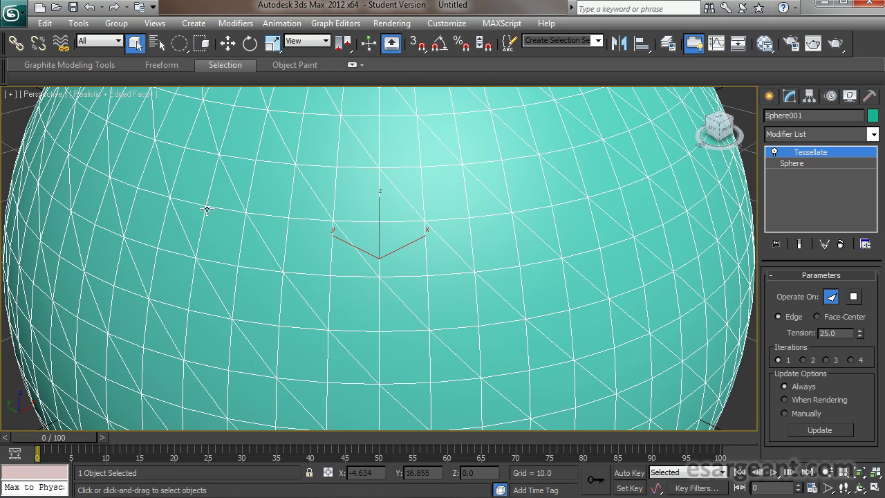
Undo adding the Tessellate modifier to the sphere.
{"action": "key", "text": "ctrl+z"}
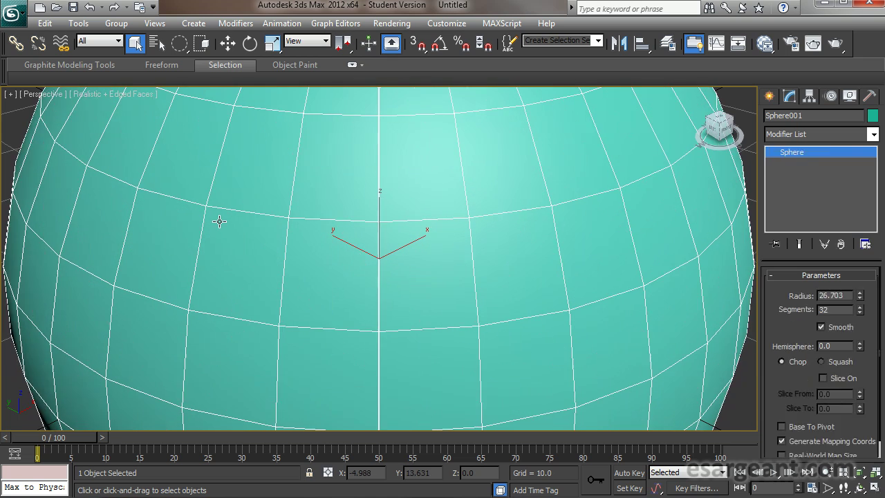
{"action": "scroll", "coordinate": [227, 237], "scroll_direction": "down", "scroll_amount": 5}
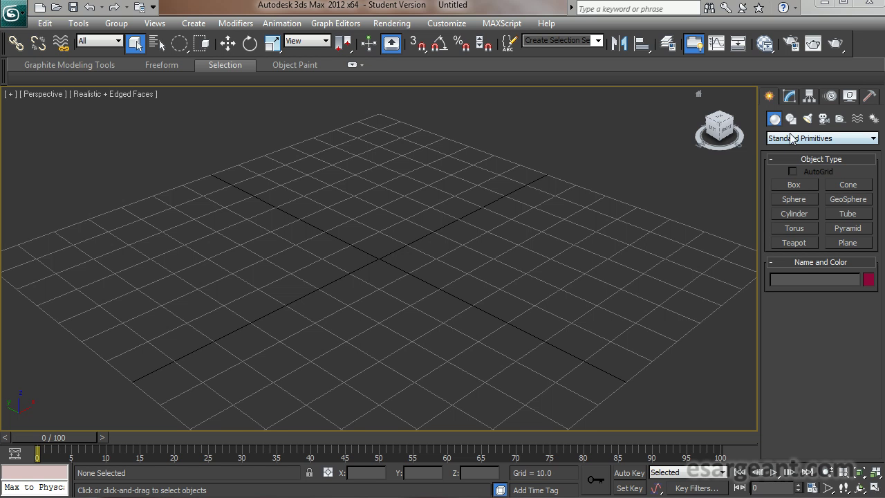
Create a sphere at the centre of the grid and adjust it to 21 segments and a radius of about 26.9.
{"action": "left_click", "coordinate": [795, 200]}
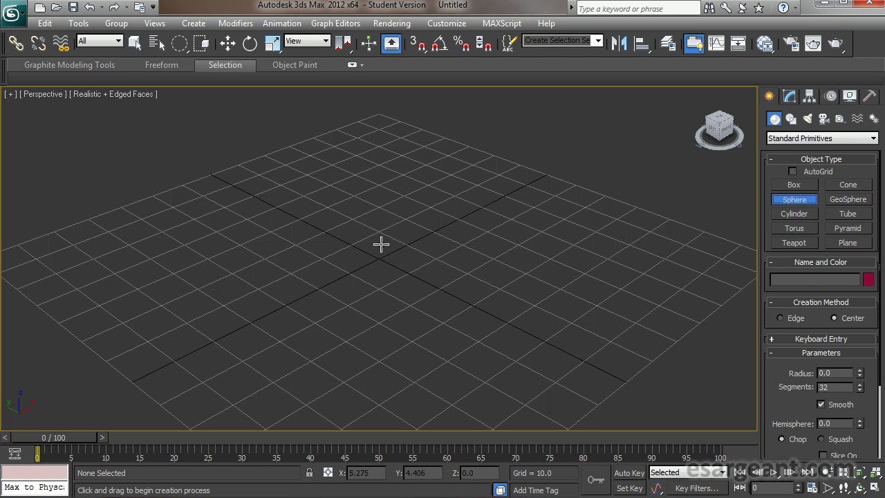
{"action": "left_click_drag", "start_coordinate": [379, 257], "coordinate": [487, 243]}
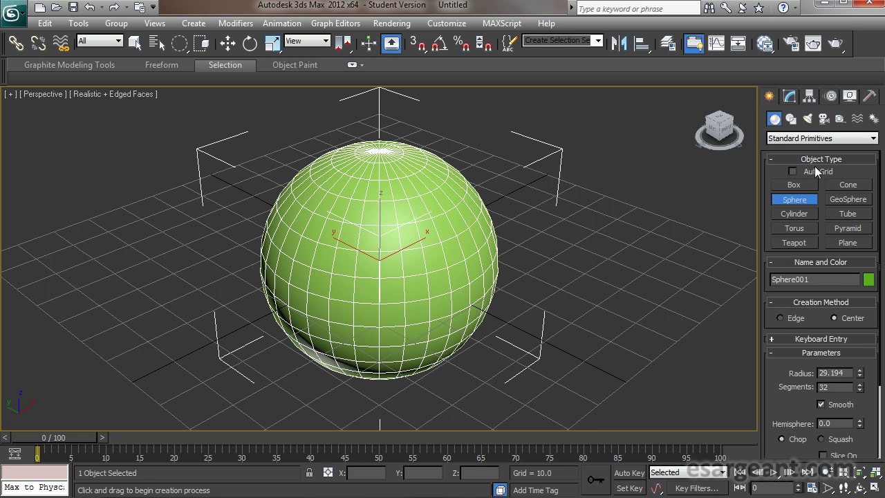
{"action": "left_click", "coordinate": [792, 96]}
{"action": "left_click_drag", "start_coordinate": [796, 327], "coordinate": [802, 307]}
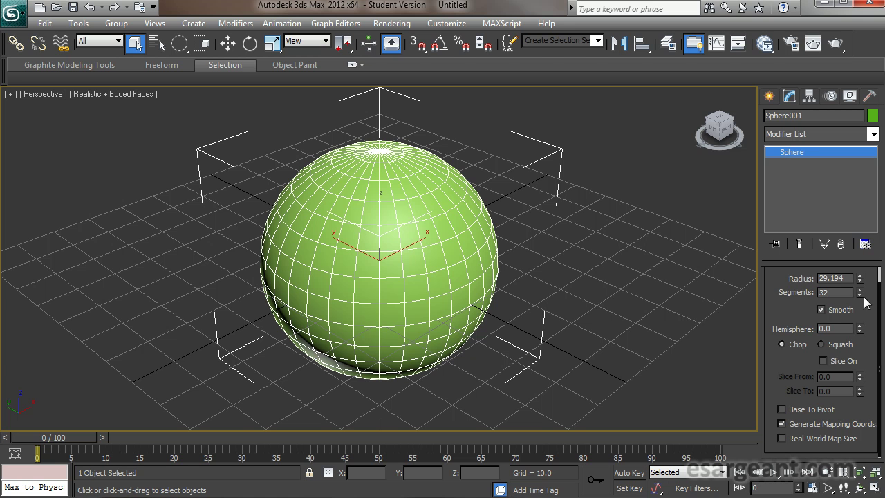
{"action": "left_click_drag", "start_coordinate": [860, 295], "coordinate": [855, 364]}
{"action": "mouse_move", "coordinate": [861, 278]}
{"action": "left_mouse_down"}
{"action": "mouse_move", "coordinate": [858, 293]}
{"action": "mouse_move", "coordinate": [857, 279]}
{"action": "left_mouse_up"}
{"action": "left_click_drag", "start_coordinate": [797, 317], "coordinate": [810, 295]}
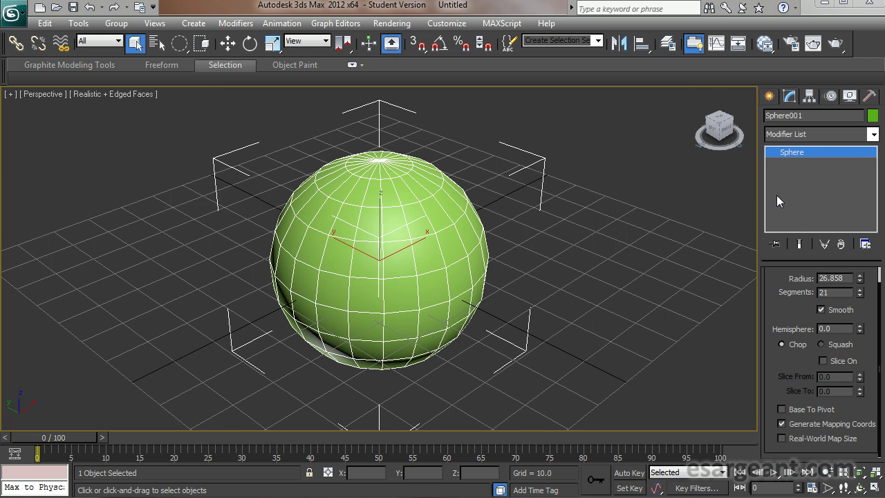
{"action": "left_click", "coordinate": [872, 136]}
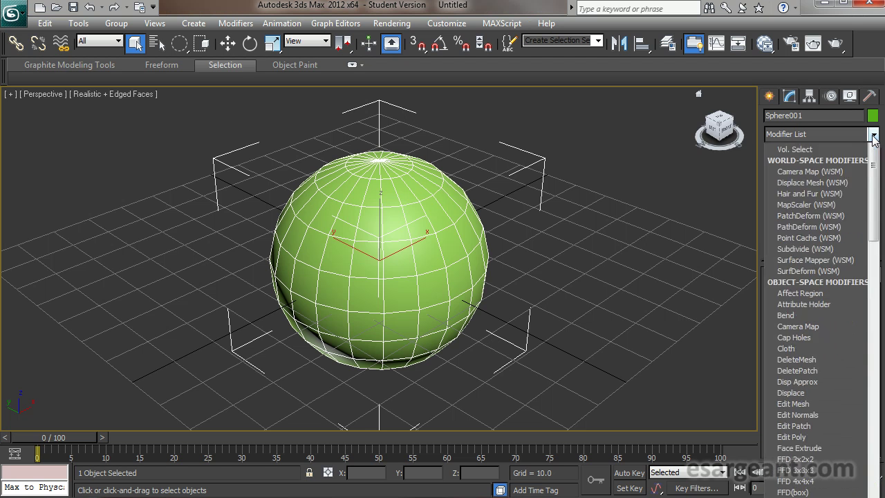
{"action": "left_click", "coordinate": [872, 135]}
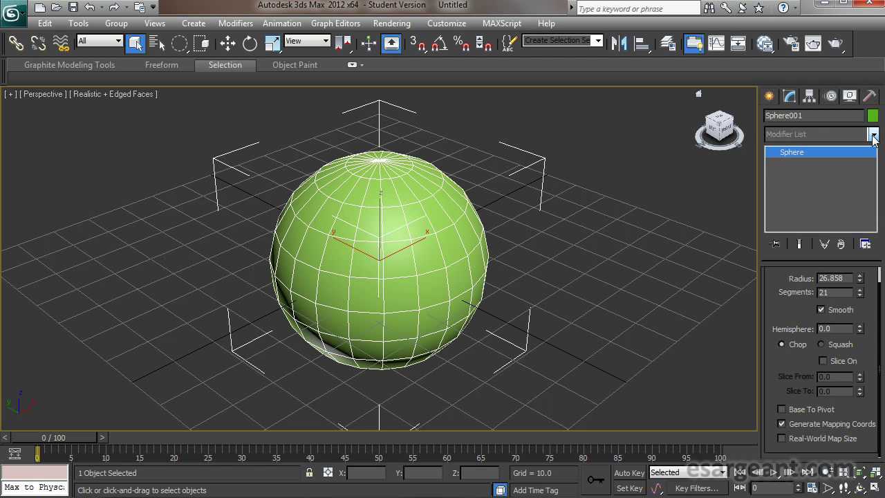
{"action": "left_click", "coordinate": [242, 26]}
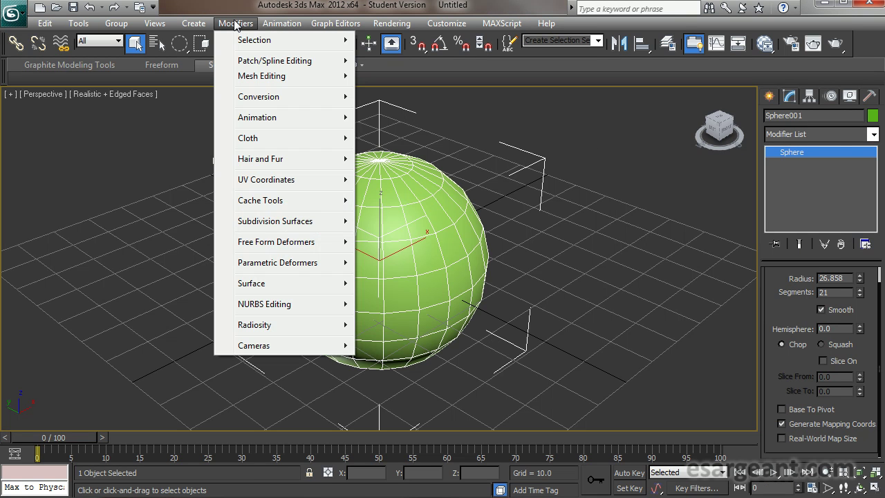
{"action": "mouse_move", "coordinate": [203, 28]}
{"action": "mouse_move", "coordinate": [225, 103]}
{"action": "left_click", "coordinate": [271, 24]}
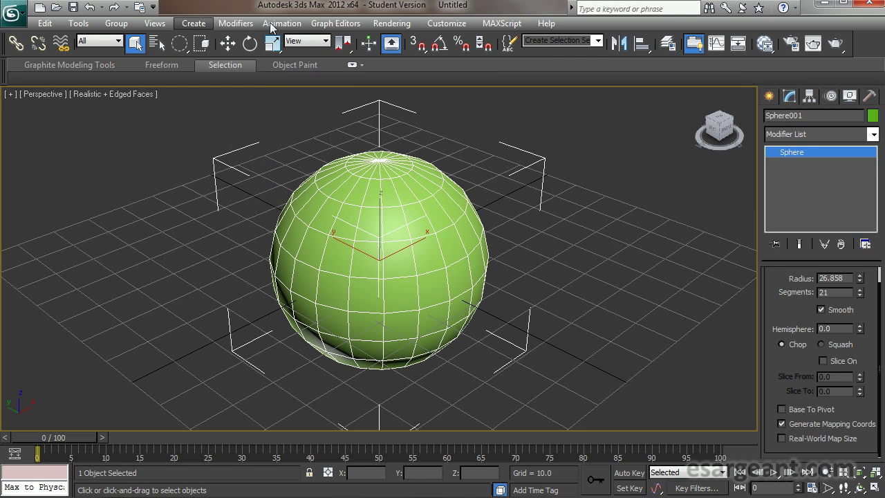
{"action": "left_click", "coordinate": [809, 97]}
{"action": "left_click", "coordinate": [830, 96]}
{"action": "left_click", "coordinate": [789, 96]}
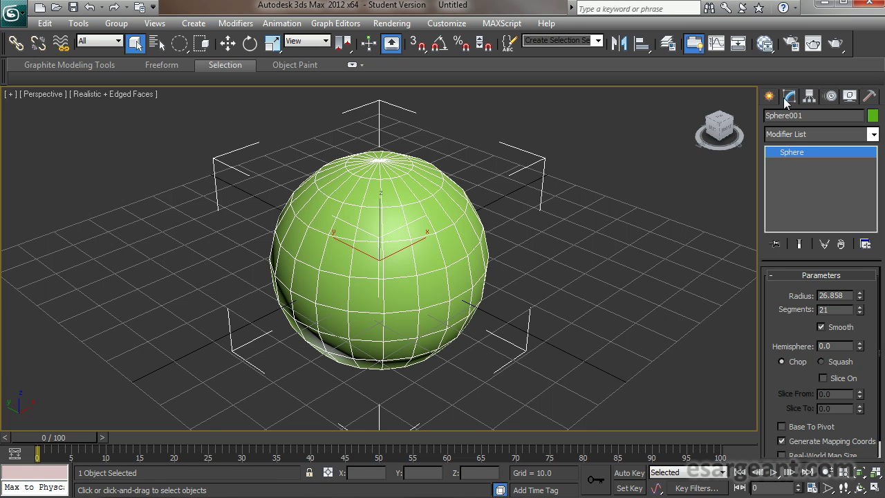
Add an Edit Mesh modifier to the sphere.
{"action": "left_click", "coordinate": [873, 135]}
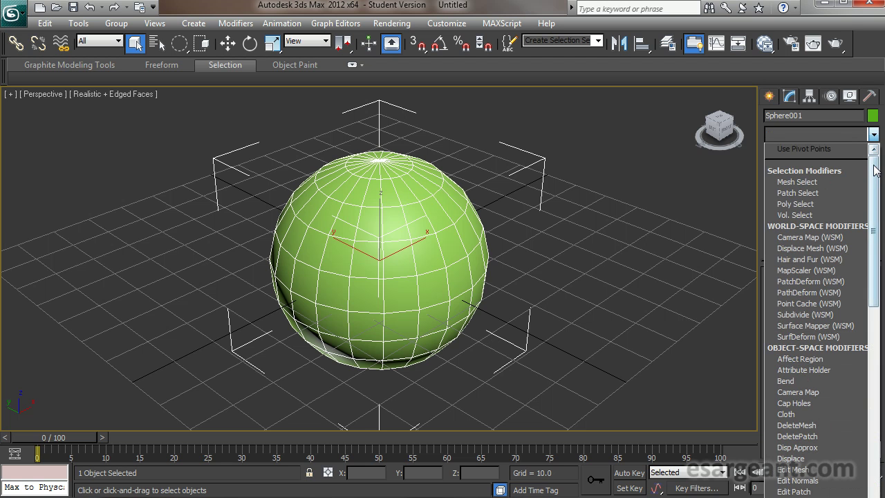
{"action": "left_click_drag", "start_coordinate": [875, 176], "coordinate": [876, 253]}
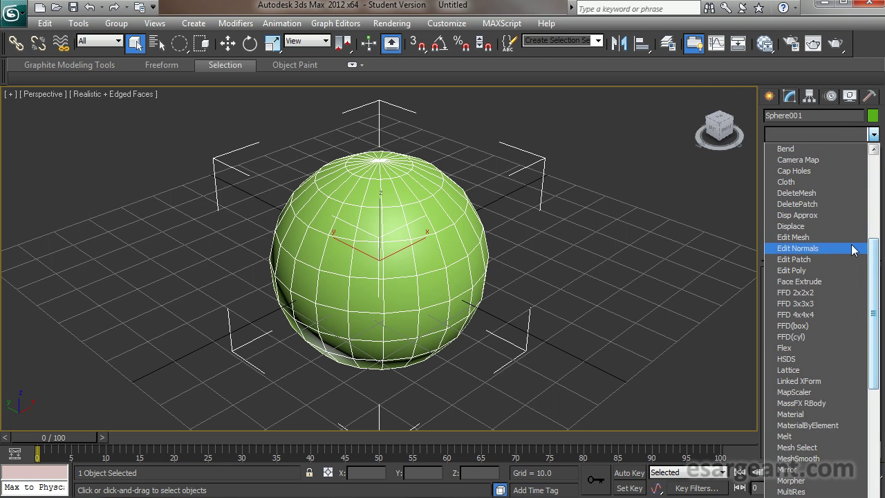
{"action": "left_click", "coordinate": [795, 240]}
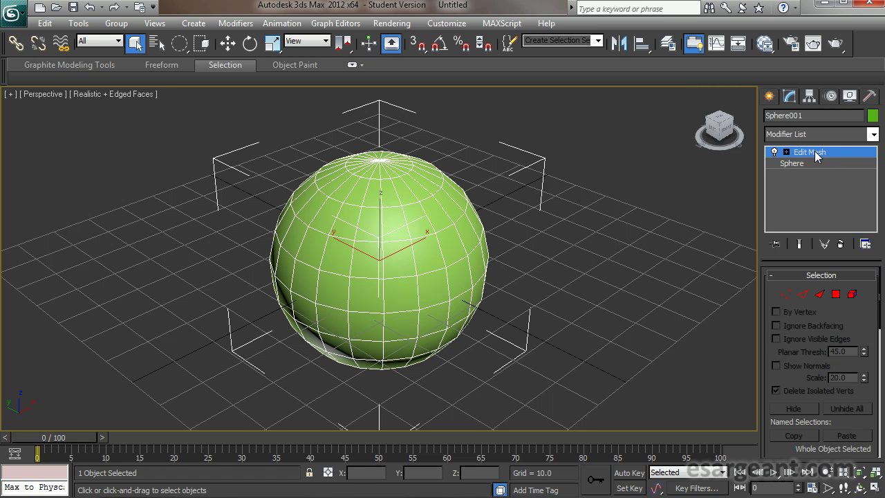
Return to the base Sphere level beneath Edit Mesh and reduce its segments to 19.
{"action": "left_click", "coordinate": [793, 166]}
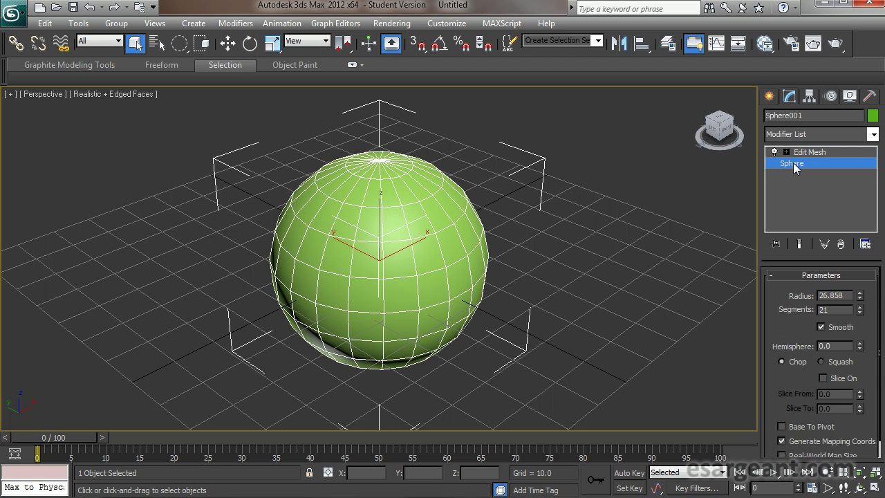
{"action": "left_click_drag", "start_coordinate": [780, 319], "coordinate": [783, 294]}
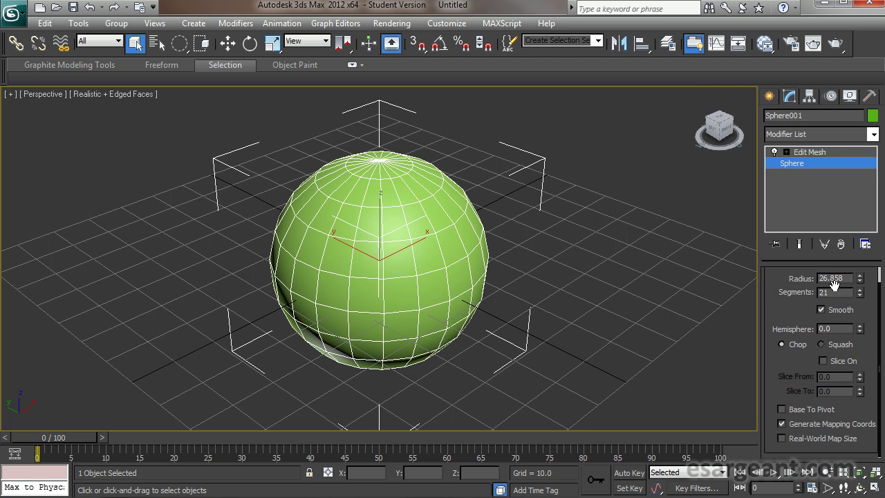
{"action": "left_click", "coordinate": [860, 290]}
{"action": "left_click", "coordinate": [860, 295]}
{"action": "left_click", "coordinate": [860, 295]}
{"action": "left_click", "coordinate": [860, 295]}
{"action": "left_click", "coordinate": [860, 295]}
{"action": "left_click", "coordinate": [860, 289]}
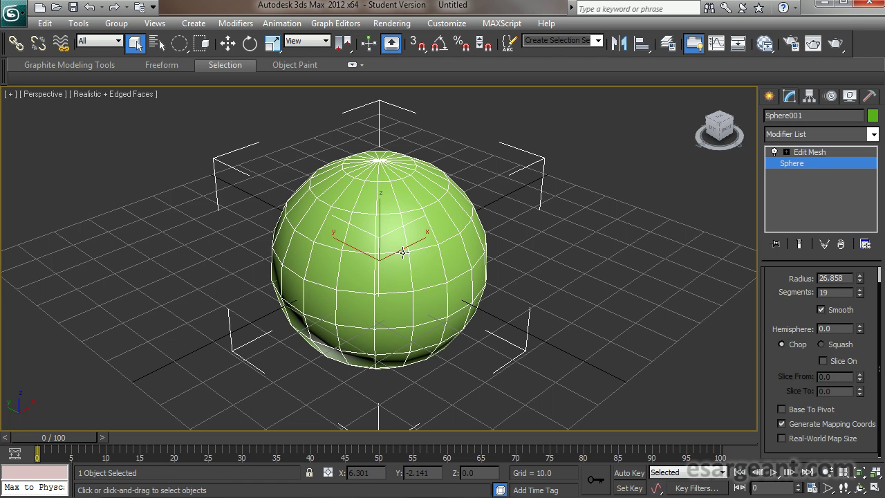
At the vertex level of Edit Mesh, move one upper front vertex outward along X to about -38.3.
{"action": "left_click", "coordinate": [809, 153]}
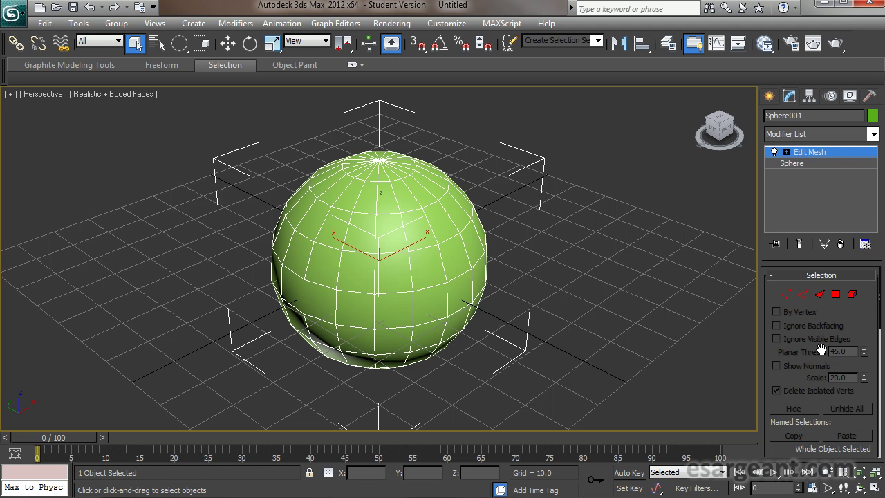
{"action": "left_click_drag", "start_coordinate": [862, 323], "coordinate": [858, 342]}
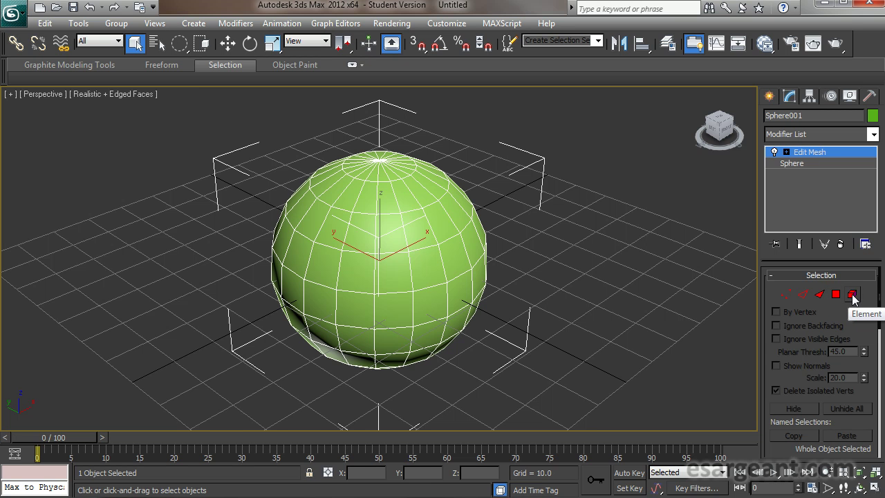
{"action": "left_click", "coordinate": [787, 294]}
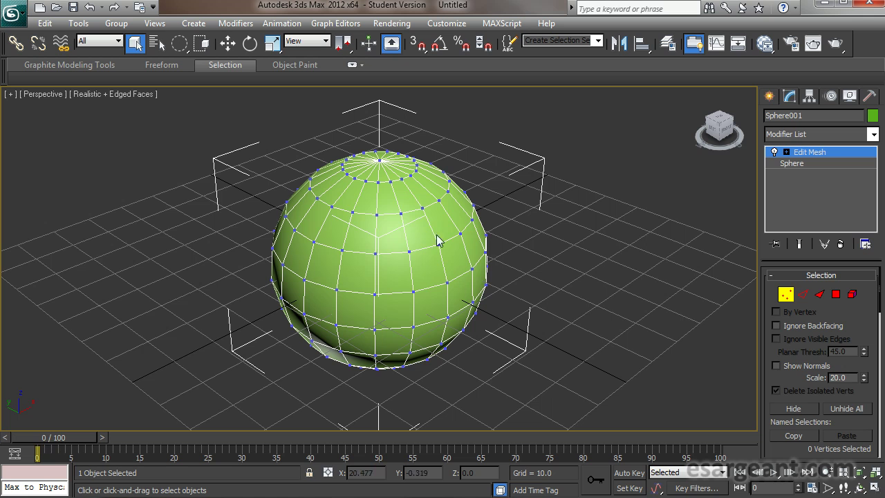
{"action": "left_click", "coordinate": [378, 215]}
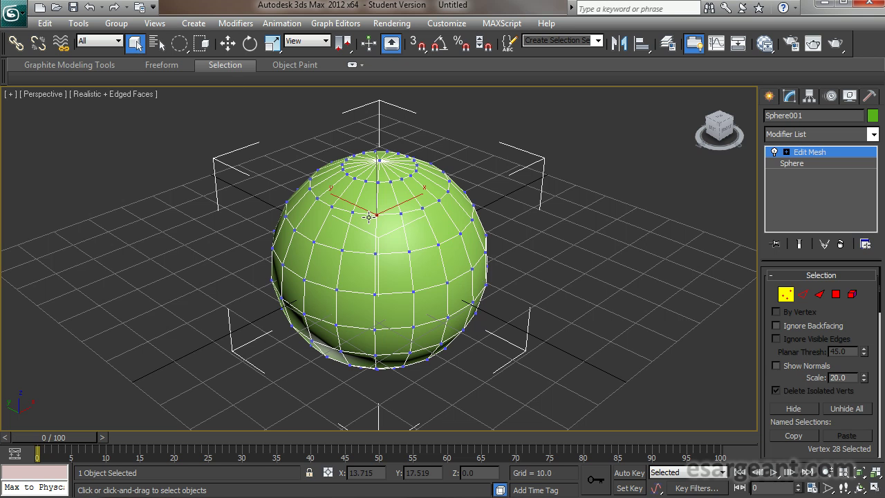
{"action": "key", "text": "w"}
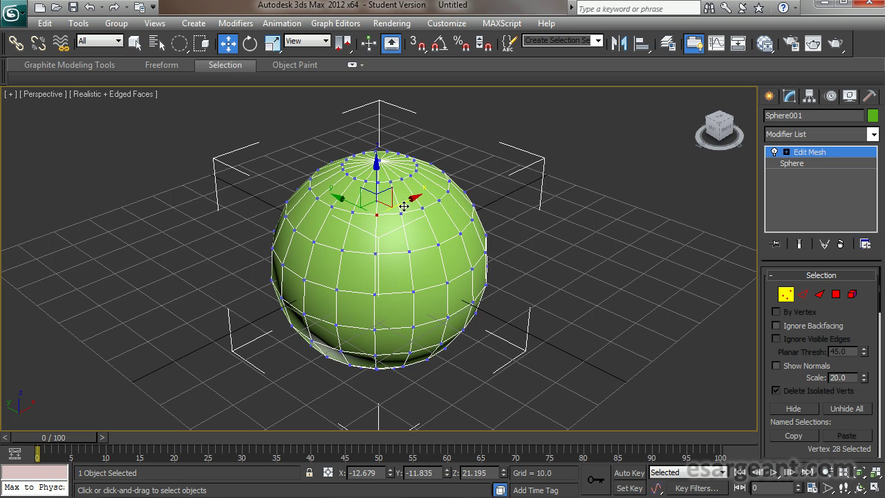
{"action": "left_click_drag", "start_coordinate": [414, 198], "coordinate": [328, 264]}
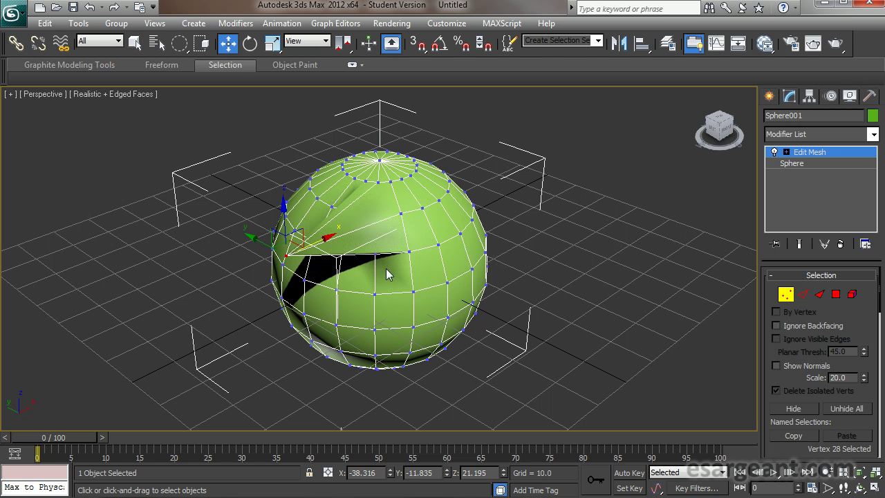
Change the perspective viewport's display style from Realistic to Shaded.
{"action": "left_click", "coordinate": [124, 103]}
{"action": "left_click", "coordinate": [116, 99]}
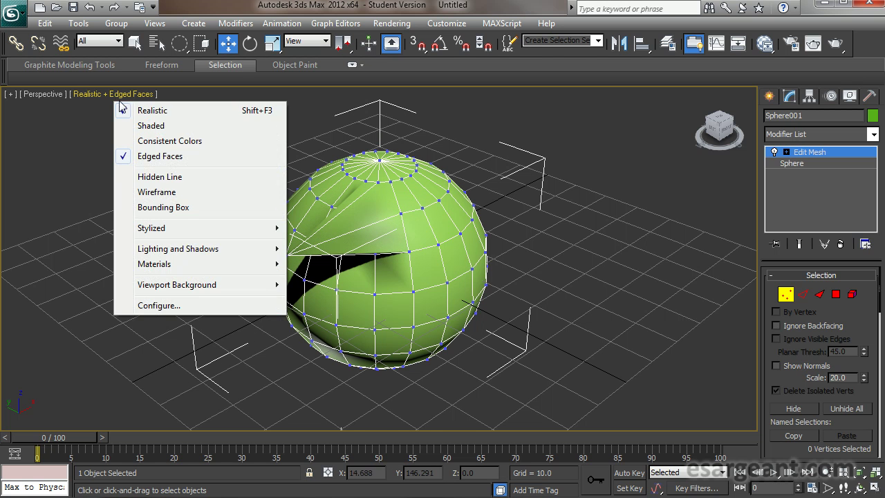
{"action": "left_click", "coordinate": [151, 125]}
Pull the vertex at the lower base of the spike outward along the X axis.
{"action": "middle_click_drag", "start_coordinate": [345, 318], "coordinate": [322, 283], "text": "alt"}
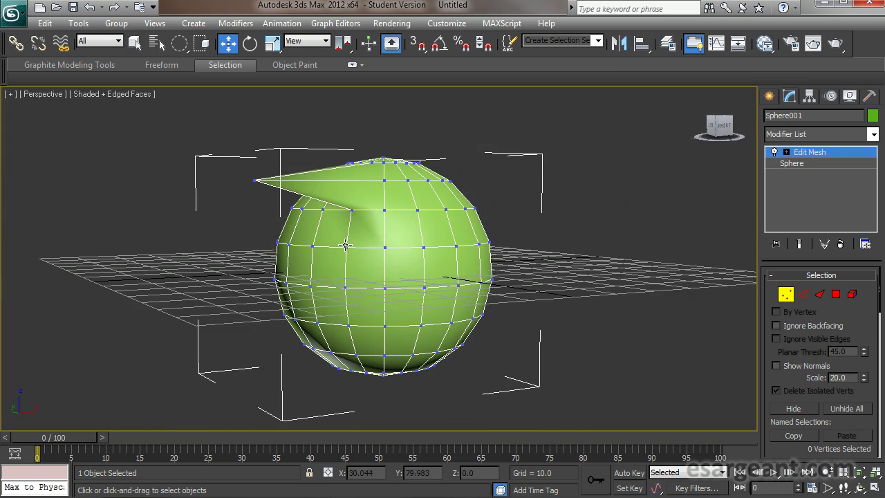
{"action": "left_click", "coordinate": [351, 208]}
{"action": "middle_click_drag", "start_coordinate": [369, 300], "coordinate": [349, 326], "text": "alt"}
{"action": "left_click_drag", "start_coordinate": [406, 209], "coordinate": [354, 239]}
Move the neighbouring vertex in the row below the spike outward along X to about -37.6, and shift it along Y.
{"action": "middle_click_drag", "start_coordinate": [315, 319], "coordinate": [449, 296], "text": "alt"}
{"action": "left_click", "coordinate": [410, 220]}
{"action": "left_click", "coordinate": [258, 210]}
{"action": "middle_click_drag", "start_coordinate": [389, 284], "coordinate": [266, 361], "text": "alt"}
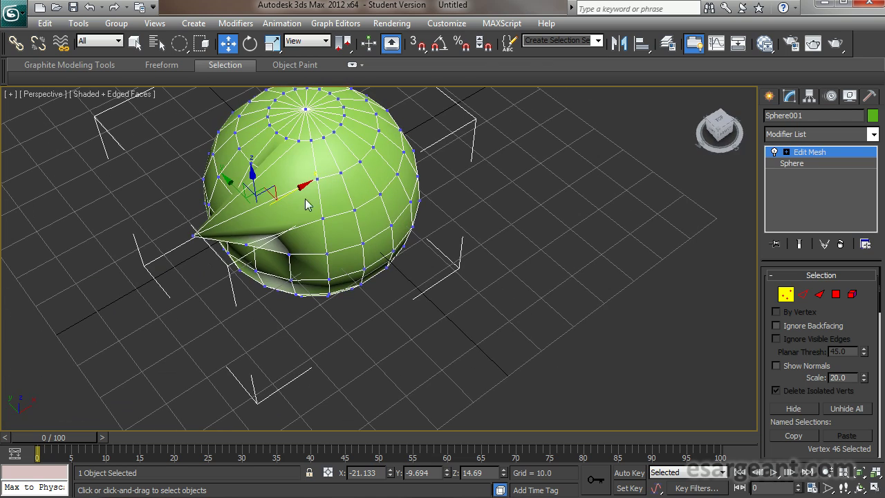
{"action": "left_click_drag", "start_coordinate": [304, 186], "coordinate": [246, 233]}
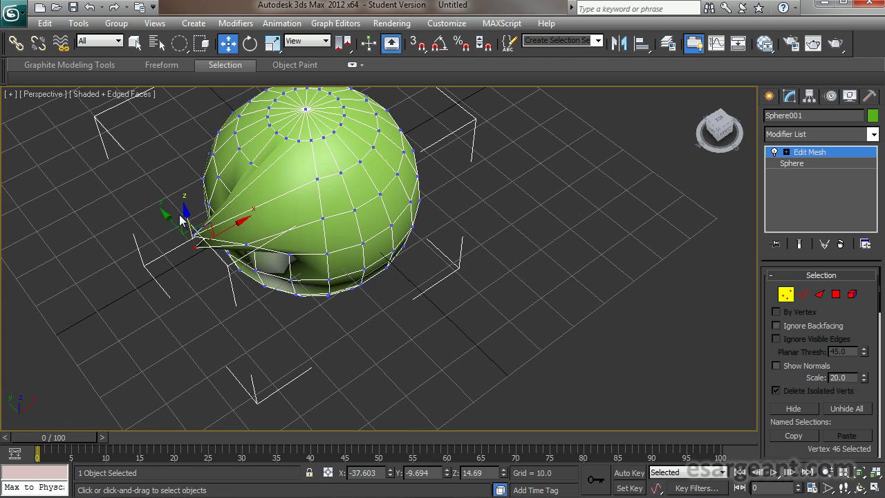
{"action": "left_click_drag", "start_coordinate": [170, 215], "coordinate": [131, 180]}
Select another vertex beside the spike and reposition it outward and sideways to widen the protrusion.
{"action": "middle_click_drag", "start_coordinate": [189, 287], "coordinate": [295, 222], "text": "alt"}
{"action": "left_click", "coordinate": [243, 205]}
{"action": "middle_click_drag", "start_coordinate": [323, 278], "coordinate": [260, 291], "text": "alt"}
{"action": "left_click_drag", "start_coordinate": [271, 182], "coordinate": [253, 198]}
{"action": "middle_click_drag", "start_coordinate": [239, 294], "coordinate": [278, 260], "text": "alt"}
{"action": "left_click_drag", "start_coordinate": [171, 219], "coordinate": [147, 219]}
Move the upper vertex at the open side of the protrusion outward along X to about -35.1.
{"action": "middle_click_drag", "start_coordinate": [301, 233], "coordinate": [422, 320], "text": "alt"}
{"action": "left_click", "coordinate": [394, 226]}
{"action": "left_click", "coordinate": [376, 166]}
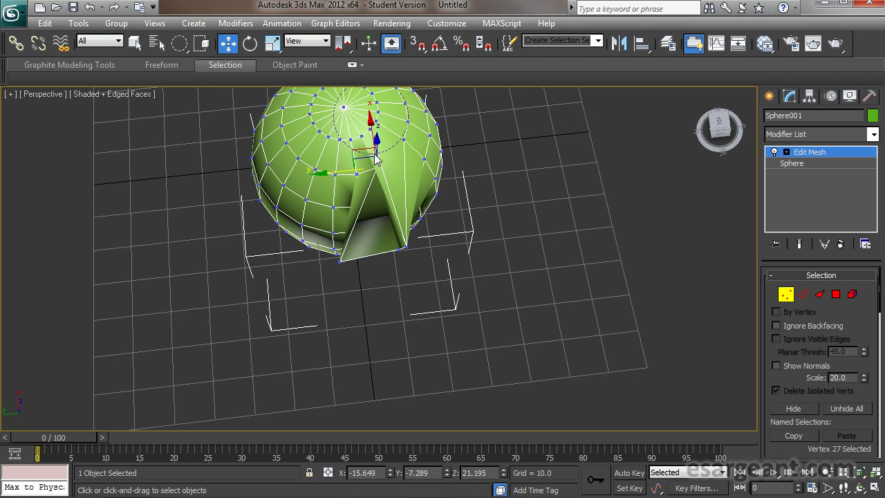
{"action": "left_click_drag", "start_coordinate": [374, 154], "coordinate": [374, 154]}
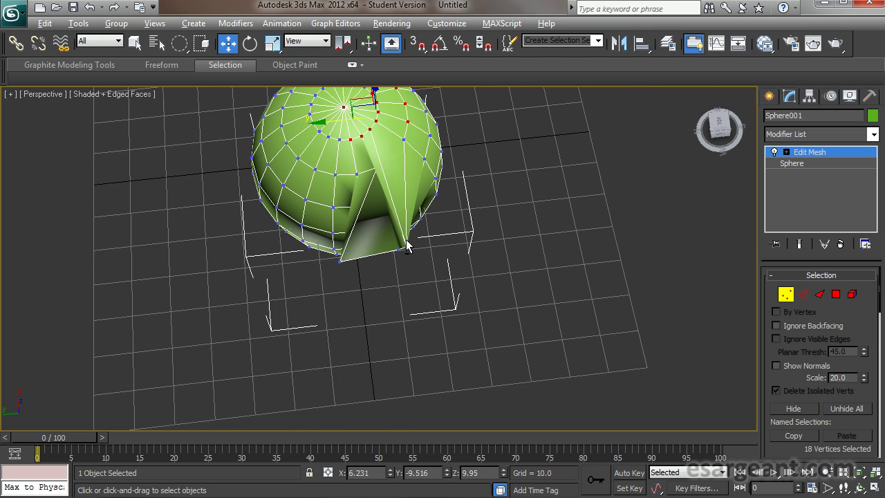
{"action": "middle_click_drag", "start_coordinate": [407, 246], "coordinate": [450, 223], "text": "alt"}
{"action": "left_click", "coordinate": [418, 134]}
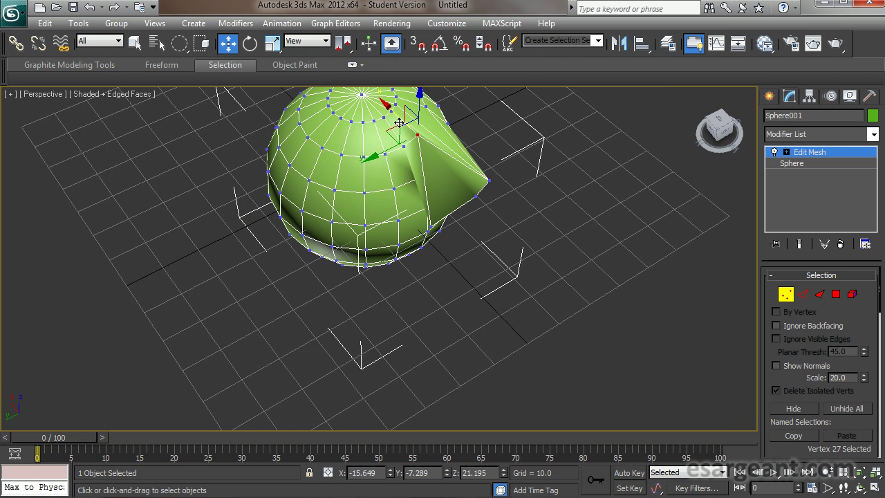
{"action": "left_click_drag", "start_coordinate": [385, 105], "coordinate": [430, 154]}
Nudge the same upper vertex slightly farther outward along X to align it with the protrusion's tip.
{"action": "middle_click_drag", "start_coordinate": [442, 284], "coordinate": [399, 220], "text": "alt"}
{"action": "middle_click_drag", "start_coordinate": [399, 220], "coordinate": [388, 268]}
{"action": "middle_click_drag", "start_coordinate": [388, 268], "coordinate": [425, 302], "text": "alt"}
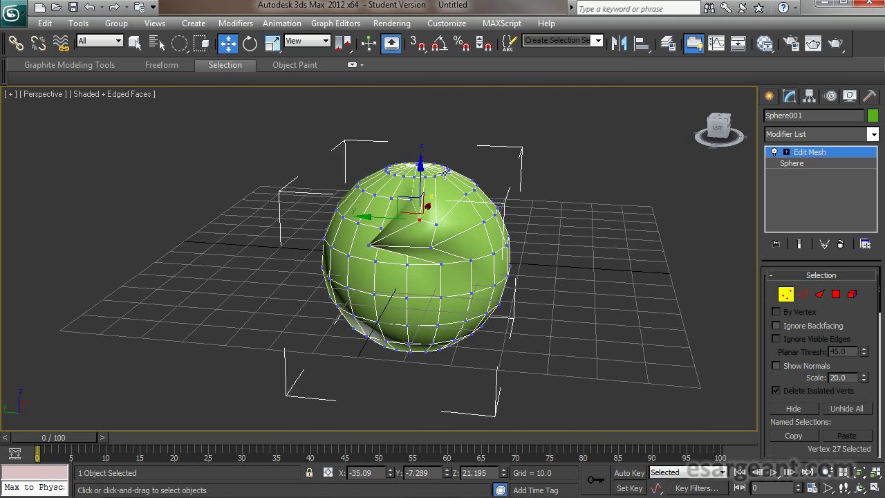
{"action": "middle_click_drag", "start_coordinate": [464, 306], "coordinate": [435, 272], "text": "alt"}
{"action": "left_click_drag", "start_coordinate": [444, 203], "coordinate": [432, 211]}
Select the lower vertex at the protrusion's tip and shift it along Y to about -7.7.
{"action": "middle_click_drag", "start_coordinate": [418, 291], "coordinate": [456, 241], "text": "alt"}
{"action": "left_click", "coordinate": [422, 257]}
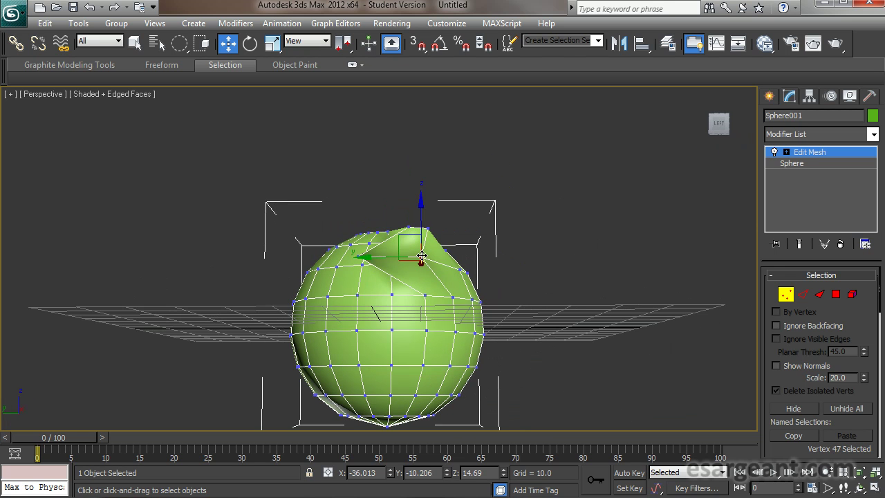
{"action": "left_click_drag", "start_coordinate": [375, 258], "coordinate": [365, 257]}
{"action": "middle_click_drag", "start_coordinate": [388, 308], "coordinate": [419, 291], "text": "alt"}
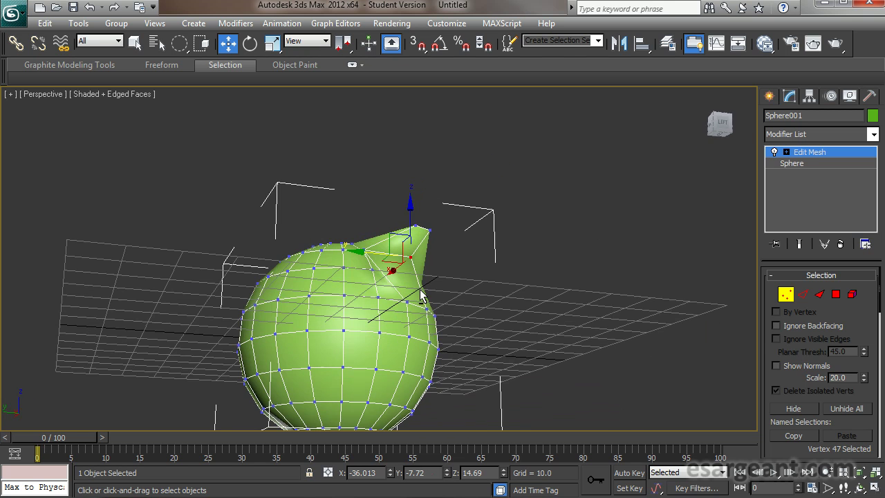
At the edge level of Edit Mesh, pull the lower edge of the protrusion's tip outward along X to about -73.6.
{"action": "left_click", "coordinate": [801, 296]}
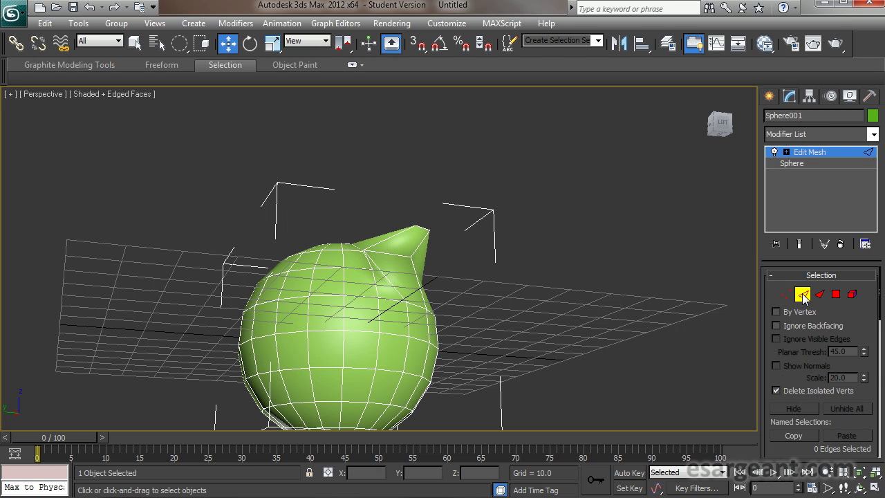
{"action": "left_click", "coordinate": [401, 256]}
{"action": "middle_click_drag", "start_coordinate": [438, 332], "coordinate": [365, 373], "text": "alt"}
{"action": "left_click_drag", "start_coordinate": [422, 253], "coordinate": [307, 255]}
{"action": "middle_click_drag", "start_coordinate": [305, 289], "coordinate": [380, 405], "text": "alt"}
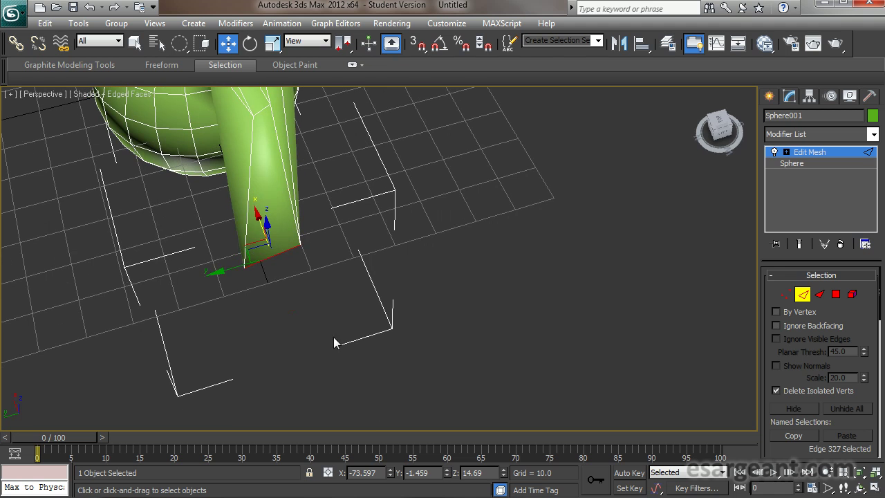
Rotate the selected edge at the protrusion's tip and scale it up to widen the tip.
{"action": "key", "text": "e"}
{"action": "left_click_drag", "start_coordinate": [275, 302], "coordinate": [313, 289]}
{"action": "key", "text": "r"}
{"action": "left_click_drag", "start_coordinate": [266, 268], "coordinate": [720, 114]}
{"action": "middle_click_drag", "start_coordinate": [560, 271], "coordinate": [459, 250], "text": "alt"}
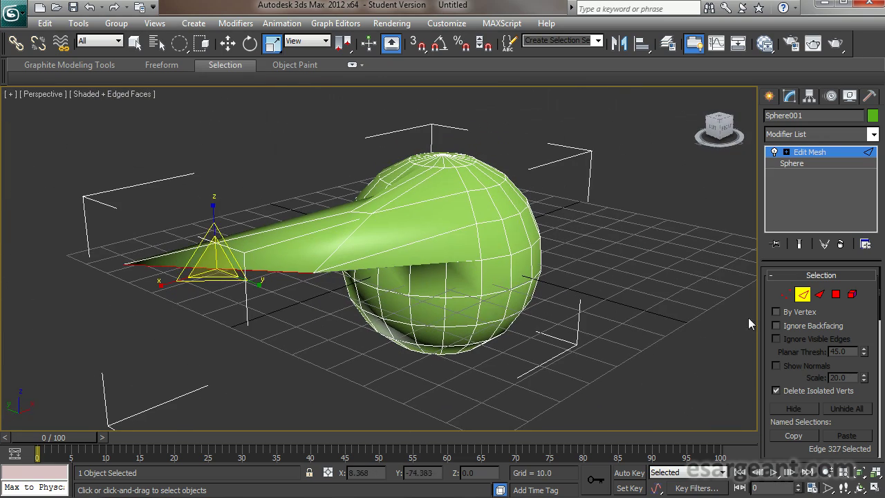
At the face level of Edit Mesh, select single triangular faces one after another along the protrusion.
{"action": "left_click", "coordinate": [819, 294]}
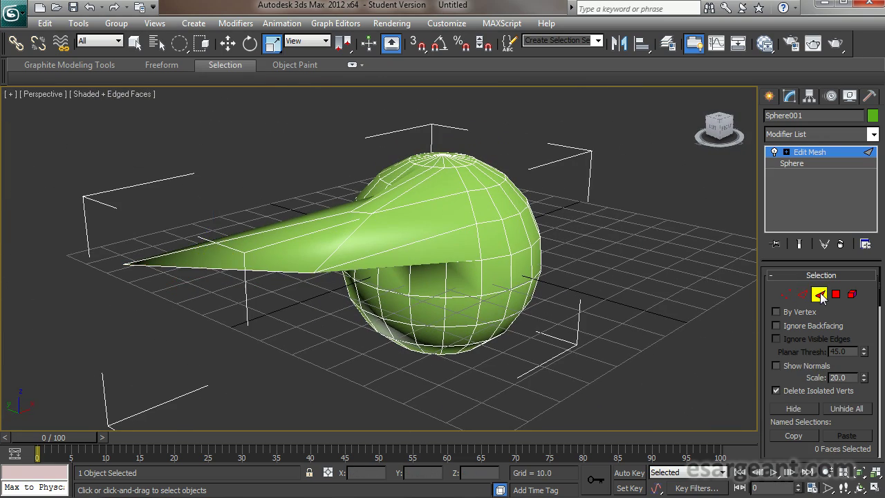
{"action": "left_click", "coordinate": [456, 240]}
{"action": "middle_click_drag", "start_coordinate": [457, 242], "coordinate": [437, 292], "text": "alt"}
{"action": "left_click", "coordinate": [381, 219]}
{"action": "middle_click_drag", "start_coordinate": [511, 278], "coordinate": [494, 234], "text": "alt"}
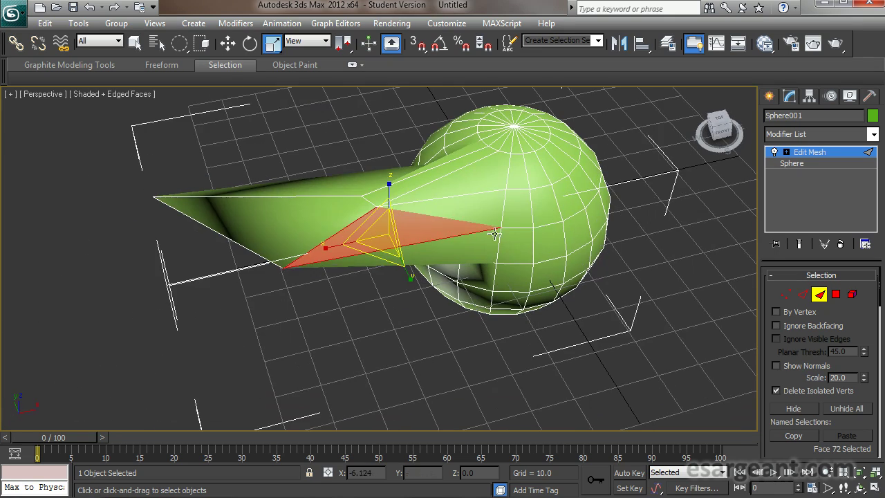
{"action": "left_click", "coordinate": [482, 208]}
{"action": "middle_click_drag", "start_coordinate": [398, 283], "coordinate": [400, 273], "text": "alt"}
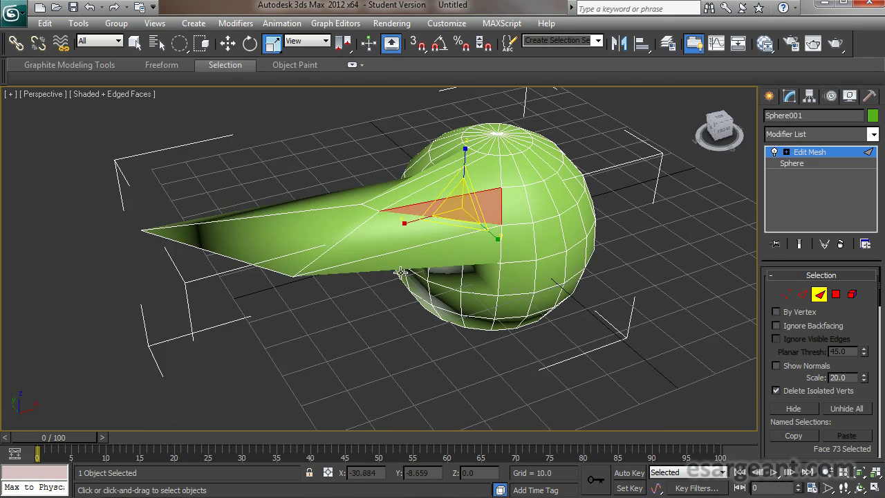
{"action": "left_click", "coordinate": [367, 238]}
{"action": "middle_click_drag", "start_coordinate": [347, 271], "coordinate": [367, 286], "text": "alt"}
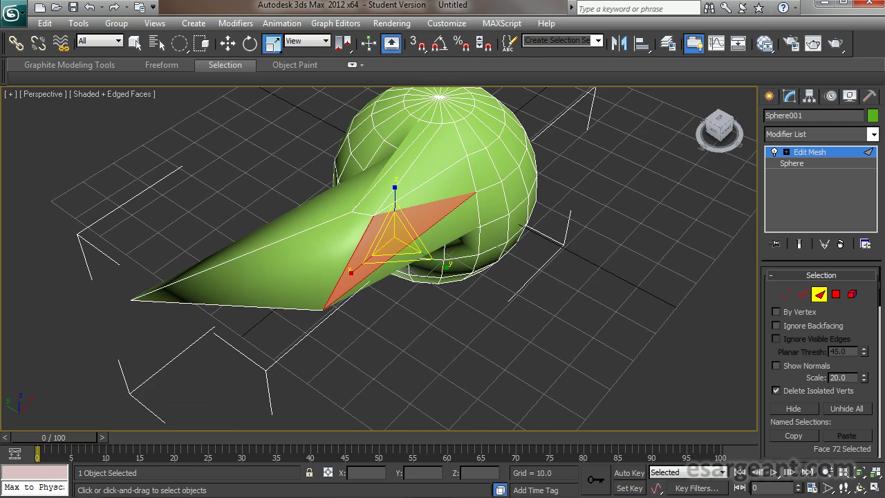
{"action": "middle_click_drag", "start_coordinate": [489, 264], "coordinate": [436, 261], "text": "alt"}
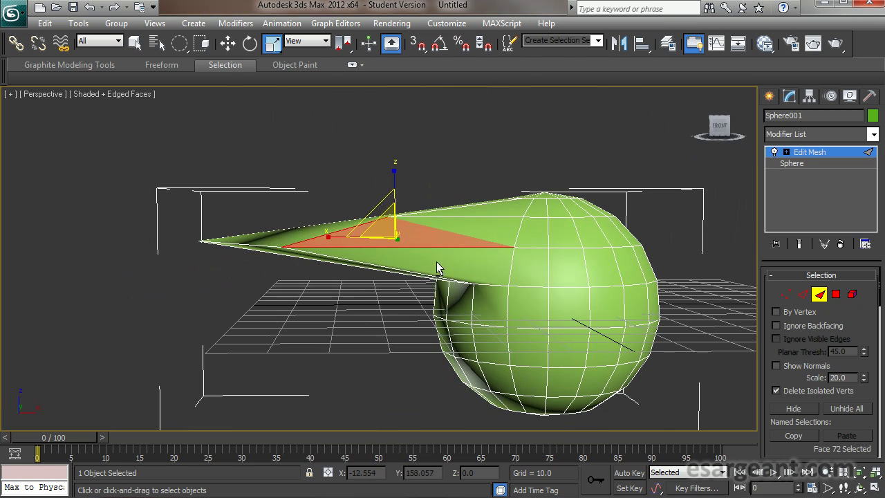
Select a triangular face on the front of the sphere and pull it outward along Y to about -52.1.
{"action": "left_click", "coordinate": [566, 295]}
{"action": "middle_click_drag", "start_coordinate": [599, 336], "coordinate": [510, 299], "text": "alt"}
{"action": "scroll", "coordinate": [505, 304], "scroll_direction": "up", "scroll_amount": 3}
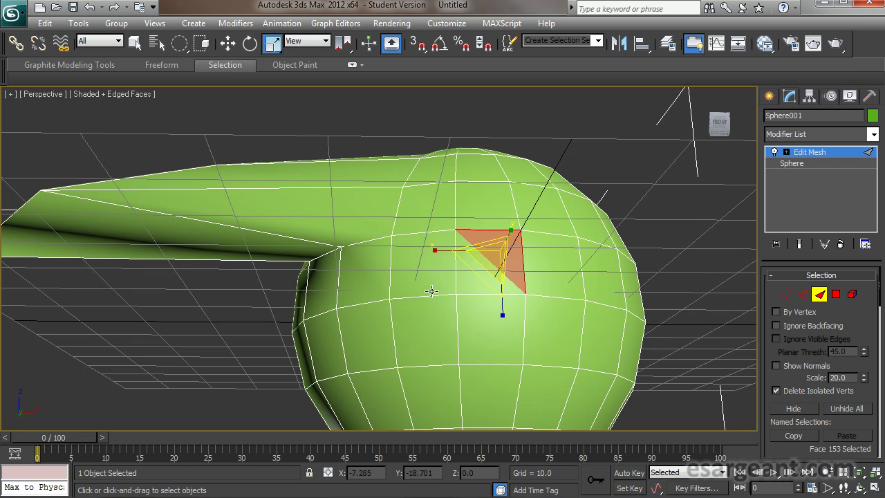
{"action": "left_click", "coordinate": [435, 282]}
{"action": "left_click", "coordinate": [443, 235]}
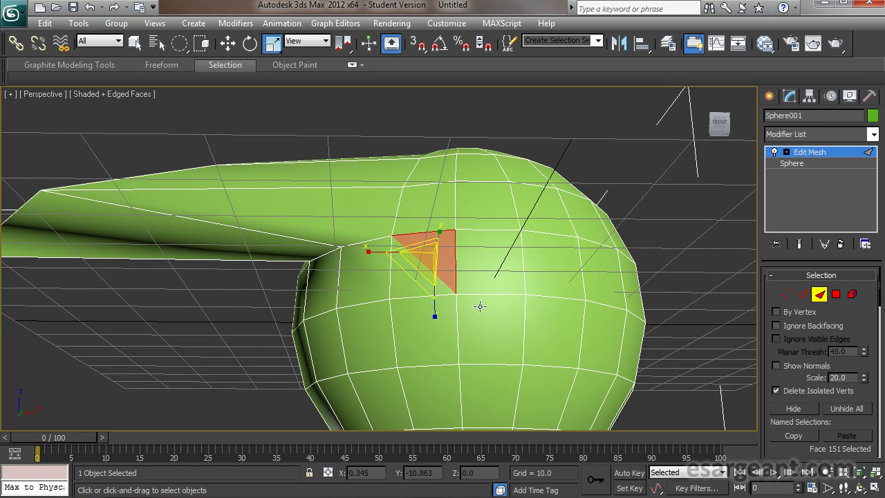
{"action": "key", "text": "w"}
{"action": "middle_click_drag", "start_coordinate": [320, 310], "coordinate": [386, 257], "text": "alt"}
{"action": "left_click_drag", "start_coordinate": [377, 251], "coordinate": [593, 254]}
{"action": "middle_click_drag", "start_coordinate": [552, 322], "coordinate": [543, 257], "text": "alt"}
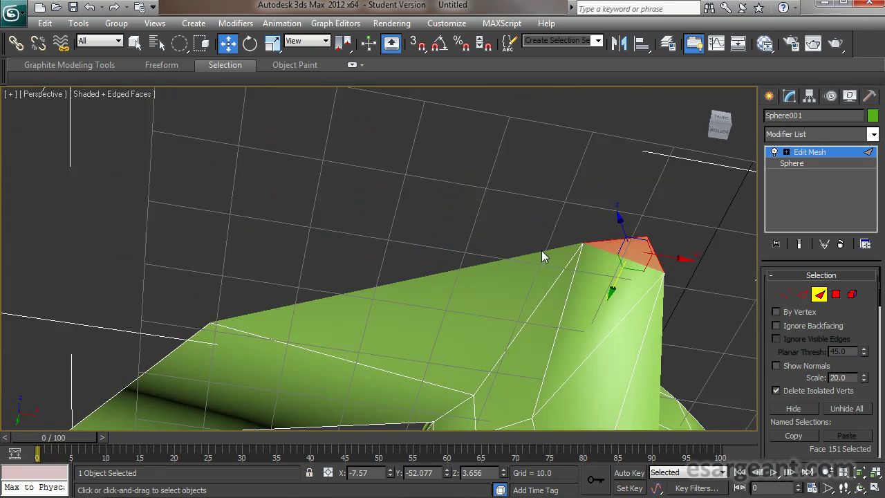
At the vertex level, move one corner vertex of the pulled-out front face back along Y to about -37.7.
{"action": "middle_click_drag", "start_coordinate": [609, 401], "coordinate": [575, 438], "text": "alt"}
{"action": "middle_click_drag", "start_coordinate": [514, 311], "coordinate": [576, 382], "text": "alt"}
{"action": "middle_click_drag", "start_coordinate": [564, 351], "coordinate": [558, 257], "text": "alt"}
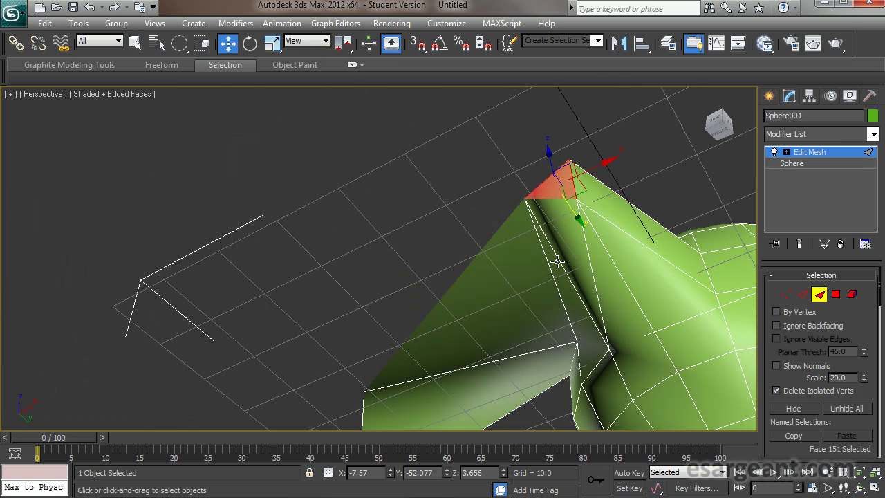
{"action": "left_click", "coordinate": [784, 295]}
{"action": "left_click", "coordinate": [569, 161]}
{"action": "middle_click_drag", "start_coordinate": [642, 256], "coordinate": [616, 240], "text": "alt"}
{"action": "left_click", "coordinate": [607, 184]}
{"action": "left_click", "coordinate": [570, 161]}
{"action": "left_click_drag", "start_coordinate": [604, 185], "coordinate": [675, 231]}
{"action": "middle_click_drag", "start_coordinate": [544, 265], "coordinate": [524, 412], "text": "alt"}
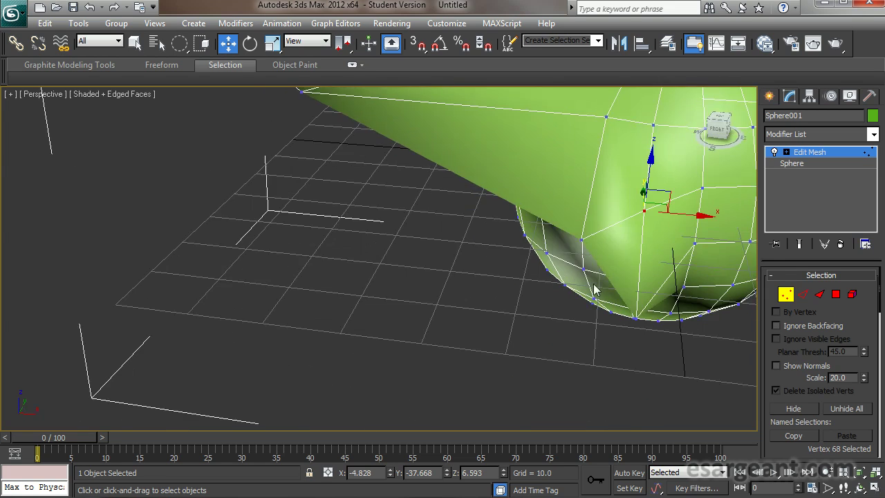
At the polygon level, select a four-sided polygon on the sphere's untouched right side and pull it outward along X.
{"action": "middle_click_drag", "start_coordinate": [574, 348], "coordinate": [457, 374], "text": "alt"}
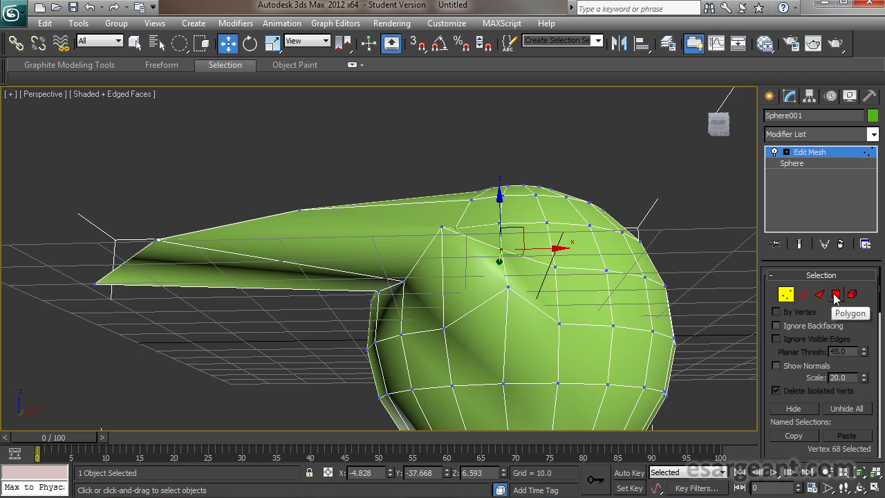
{"action": "left_click", "coordinate": [838, 296]}
{"action": "middle_click_drag", "start_coordinate": [626, 284], "coordinate": [263, 313], "text": "alt"}
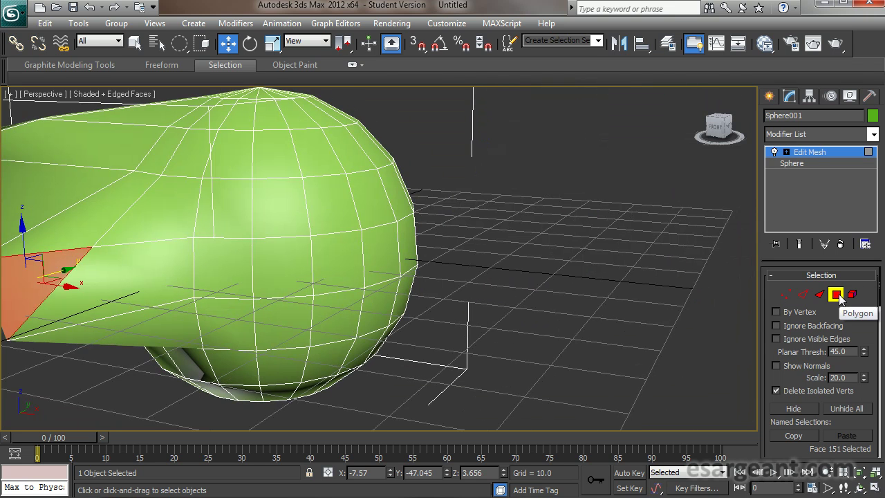
{"action": "left_click", "coordinate": [345, 208]}
{"action": "middle_click_drag", "start_coordinate": [451, 325], "coordinate": [417, 283], "text": "alt"}
{"action": "left_click_drag", "start_coordinate": [386, 224], "coordinate": [572, 327]}
{"action": "middle_click_drag", "start_coordinate": [573, 327], "coordinate": [470, 332], "text": "alt"}
Scale up the pulled-out polygon uniformly so that the new protrusion ends in a large square.
{"action": "key", "text": "e"}
{"action": "key", "text": "r"}
{"action": "left_click_drag", "start_coordinate": [526, 277], "coordinate": [878, 267]}
{"action": "middle_click_drag", "start_coordinate": [494, 305], "coordinate": [477, 314], "text": "alt"}
{"action": "scroll", "coordinate": [471, 315], "scroll_direction": "down", "scroll_amount": 2}
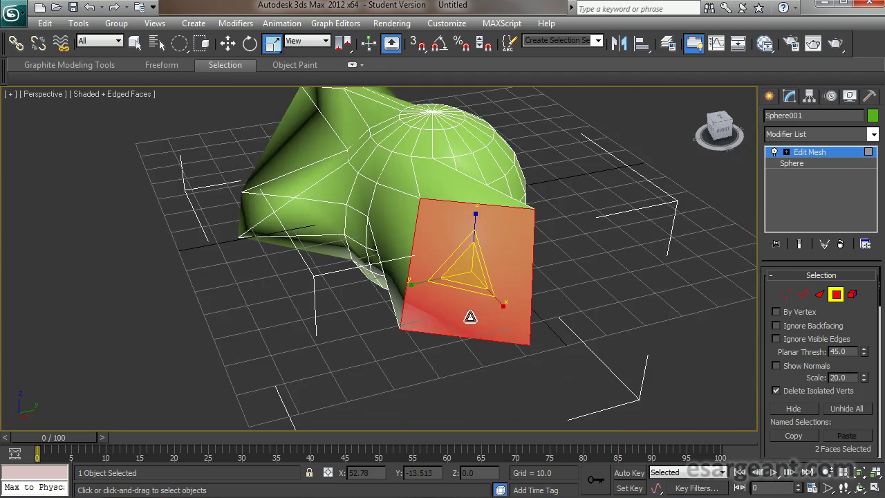
{"action": "scroll", "coordinate": [377, 314], "scroll_direction": "down", "scroll_amount": 2}
Add two more separate polygons on the sphere's back to the selected one and pull all three outward along Y.
{"action": "middle_click_drag", "start_coordinate": [345, 329], "coordinate": [394, 372], "text": "alt"}
{"action": "middle_click_drag", "start_coordinate": [363, 278], "coordinate": [435, 323]}
{"action": "mouse_move", "coordinate": [419, 375]}
{"action": "middle_mouse_down", "text": "alt"}
{"action": "mouse_move", "coordinate": [480, 289]}
{"action": "mouse_move", "coordinate": [411, 369]}
{"action": "middle_mouse_up", "text": "alt"}
{"action": "middle_click_drag", "start_coordinate": [413, 273], "coordinate": [403, 289]}
{"action": "middle_click_drag", "start_coordinate": [413, 330], "coordinate": [437, 322], "text": "alt"}
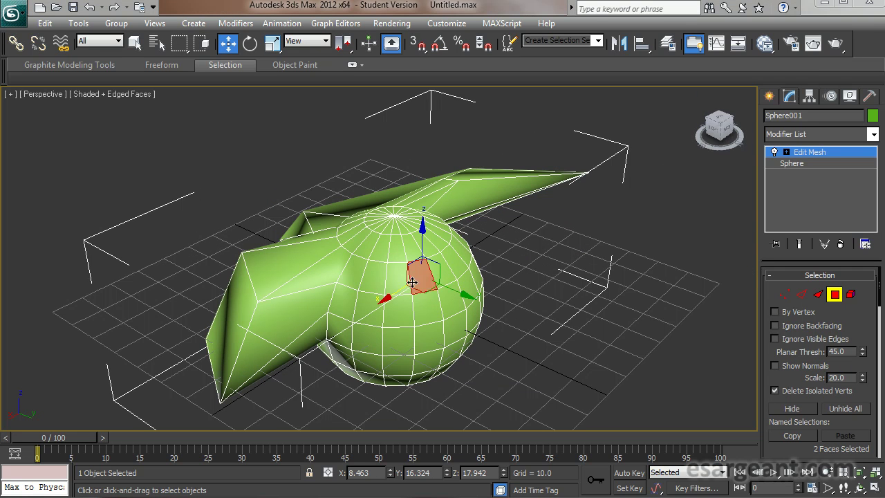
{"action": "middle_click_drag", "start_coordinate": [472, 340], "coordinate": [411, 322], "text": "alt"}
{"action": "left_click", "coordinate": [474, 309], "text": "ctrl"}
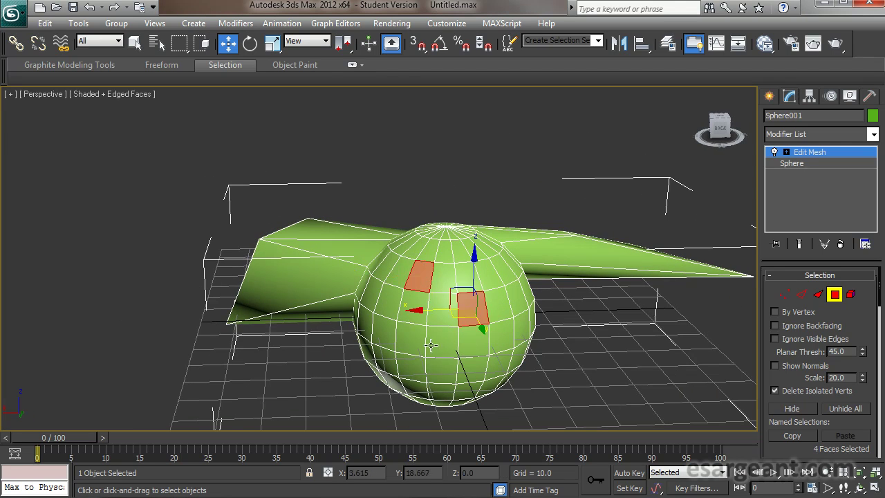
{"action": "left_click", "coordinate": [413, 362], "text": "ctrl"}
{"action": "middle_click_drag", "start_coordinate": [301, 293], "coordinate": [374, 319], "text": "alt"}
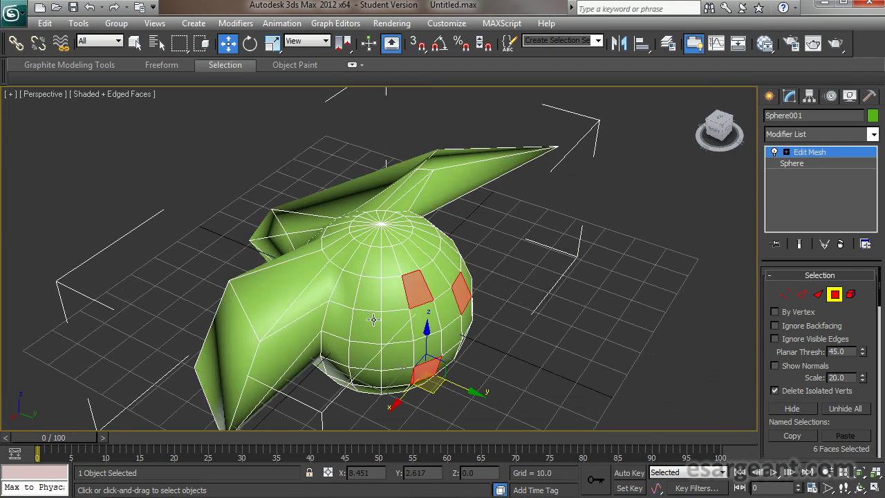
{"action": "left_click_drag", "start_coordinate": [475, 392], "coordinate": [547, 419]}
{"action": "middle_click_drag", "start_coordinate": [589, 375], "coordinate": [457, 339], "text": "alt"}
{"action": "middle_click_drag", "start_coordinate": [590, 346], "coordinate": [489, 322]}
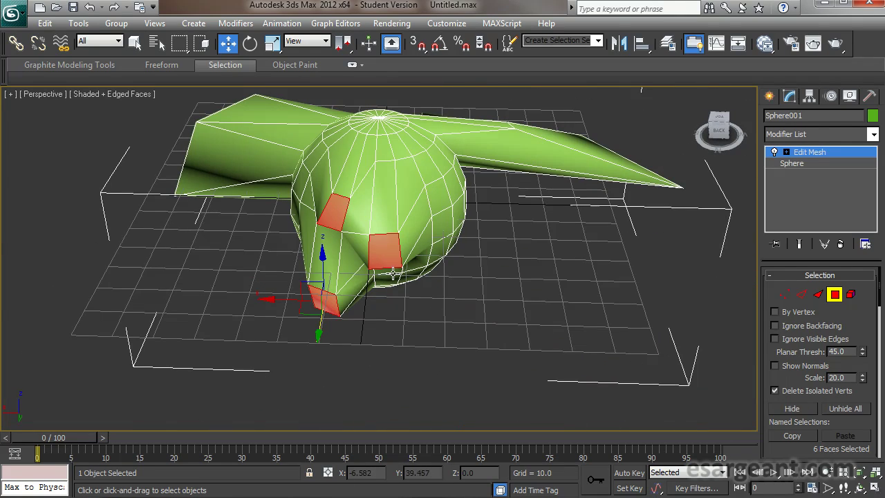
Remove the three pulled-out back polygons from the selection one at a time.
{"action": "left_click", "coordinate": [332, 306], "text": "alt"}
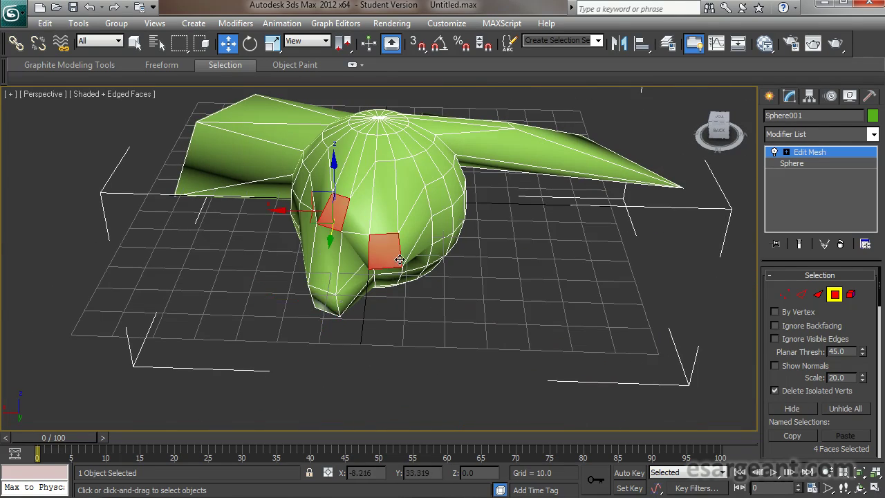
{"action": "left_click", "coordinate": [390, 251], "text": "alt"}
{"action": "left_click", "coordinate": [345, 203], "text": "alt"}
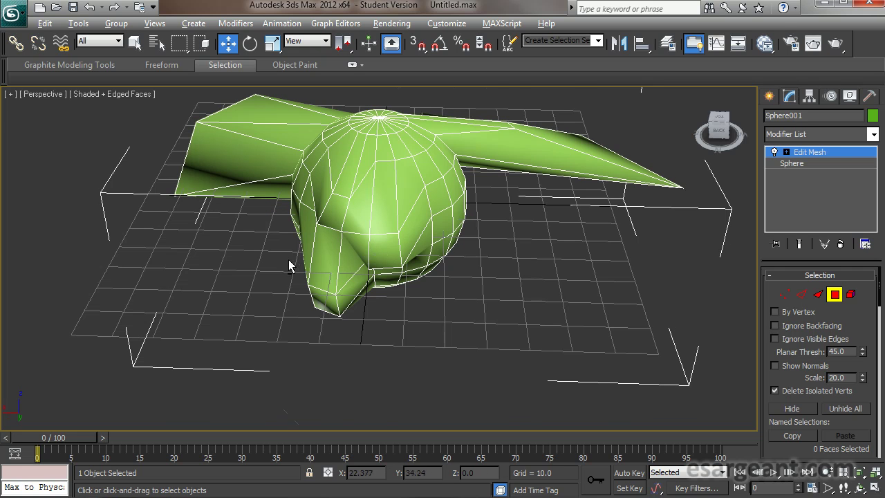
Select a group of polygons around the broad square-ended protrusion with a rectangular region.
{"action": "middle_click_drag", "start_coordinate": [289, 261], "coordinate": [371, 290], "text": "alt"}
{"action": "middle_click_drag", "start_coordinate": [428, 253], "coordinate": [423, 277]}
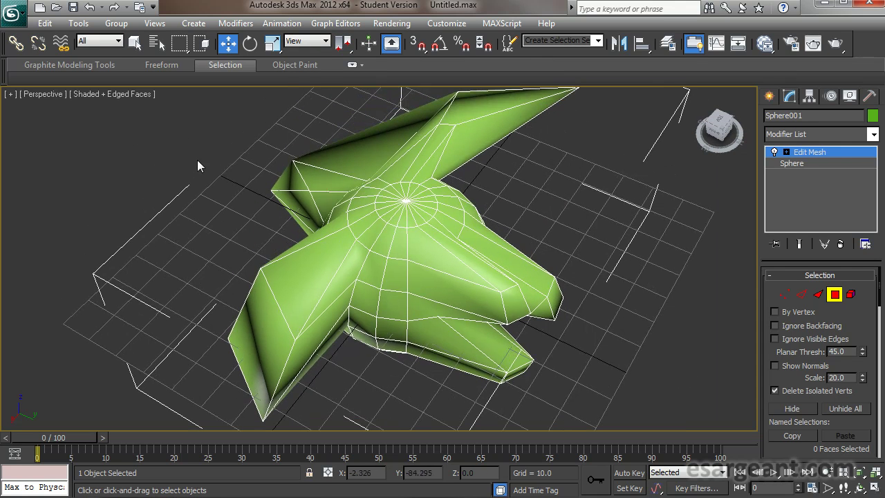
{"action": "left_click_drag", "start_coordinate": [196, 160], "coordinate": [445, 305]}
{"action": "left_click_drag", "start_coordinate": [195, 161], "coordinate": [329, 304]}
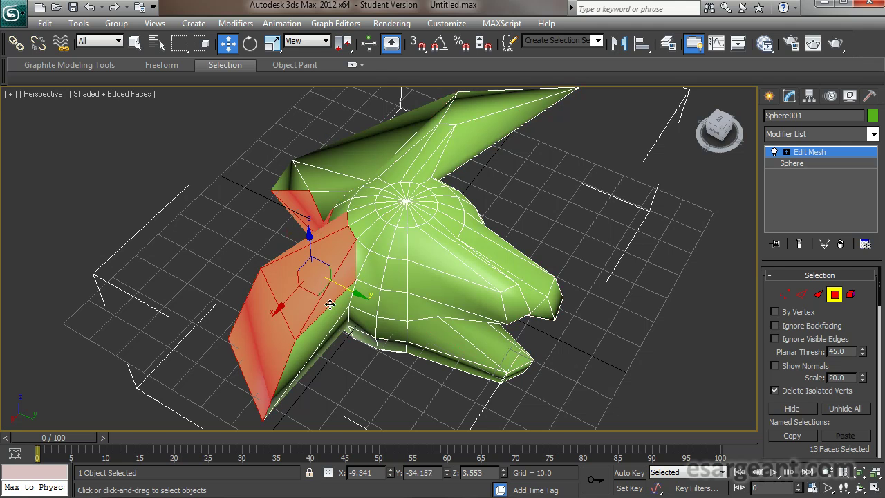
Switch to the vertex level to work on a back protrusion's tip vertices, then return to the whole-object level.
{"action": "left_click", "coordinate": [785, 294]}
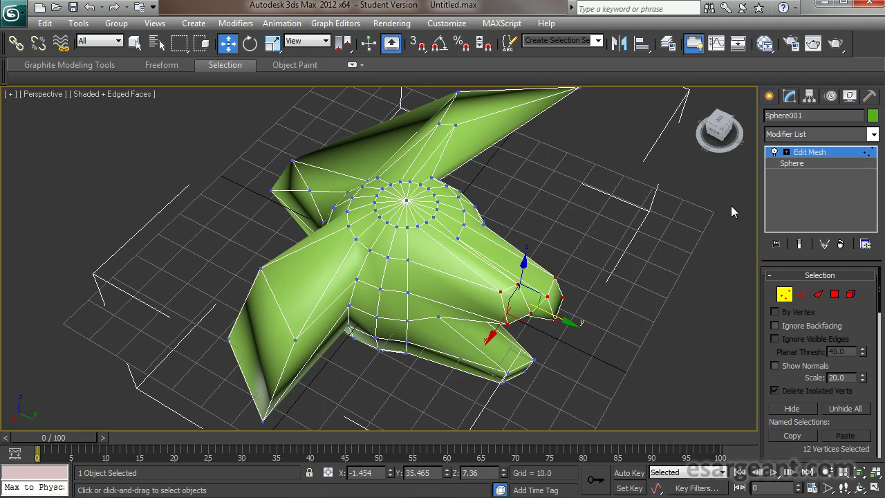
{"action": "left_click", "coordinate": [787, 295]}
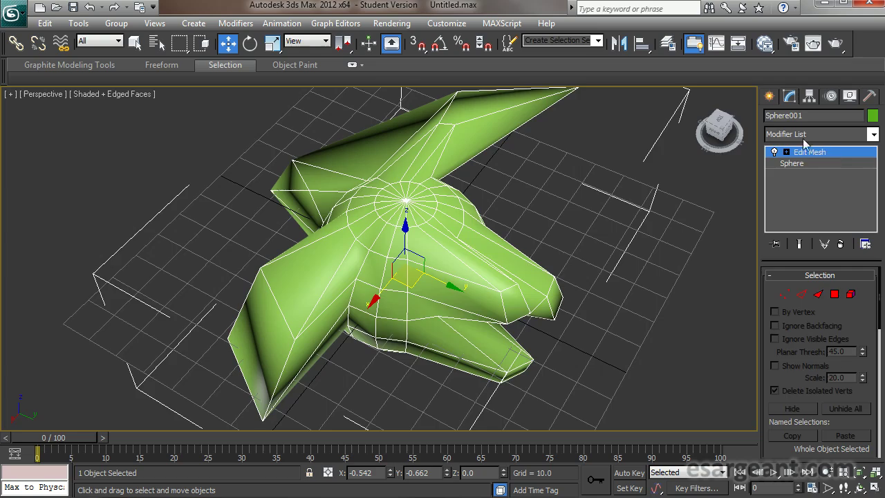
{"action": "left_click", "coordinate": [664, 270]}
{"action": "left_click", "coordinate": [503, 266]}
Scale the whole reshaped object down uniformly and rotate it to a new orientation.
{"action": "middle_click_drag", "start_coordinate": [573, 306], "coordinate": [558, 273], "text": "alt"}
{"action": "middle_click_drag", "start_coordinate": [517, 215], "coordinate": [499, 259], "text": "alt"}
{"action": "scroll", "coordinate": [499, 259], "scroll_direction": "down", "scroll_amount": 3}
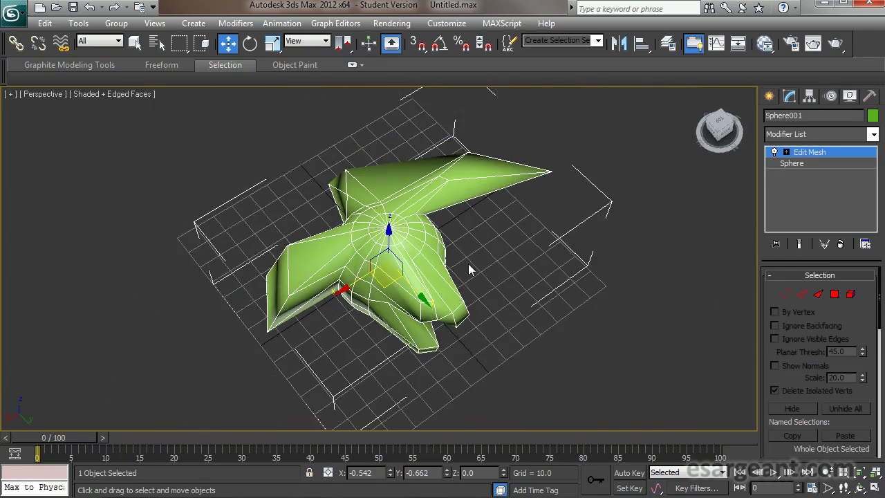
{"action": "key", "text": "r"}
{"action": "scroll", "coordinate": [456, 258], "scroll_direction": "up", "scroll_amount": 5}
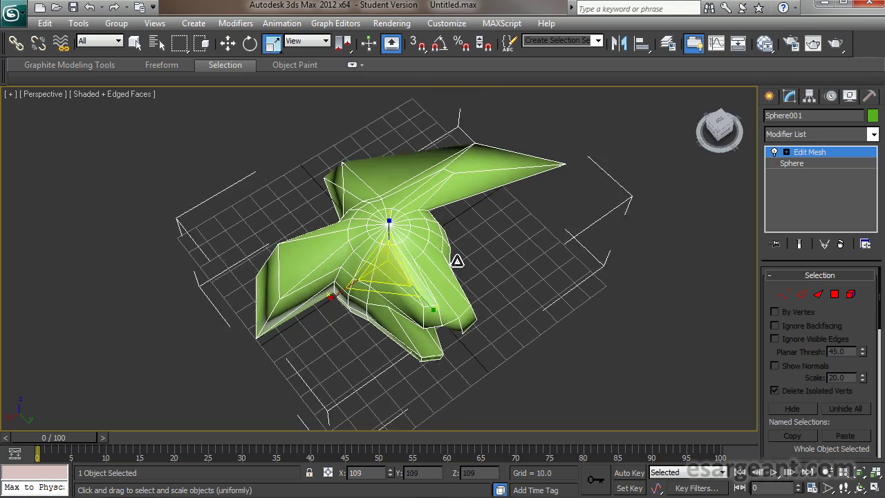
{"action": "scroll", "coordinate": [425, 238], "scroll_direction": "down", "scroll_amount": 5}
{"action": "key", "text": "e"}
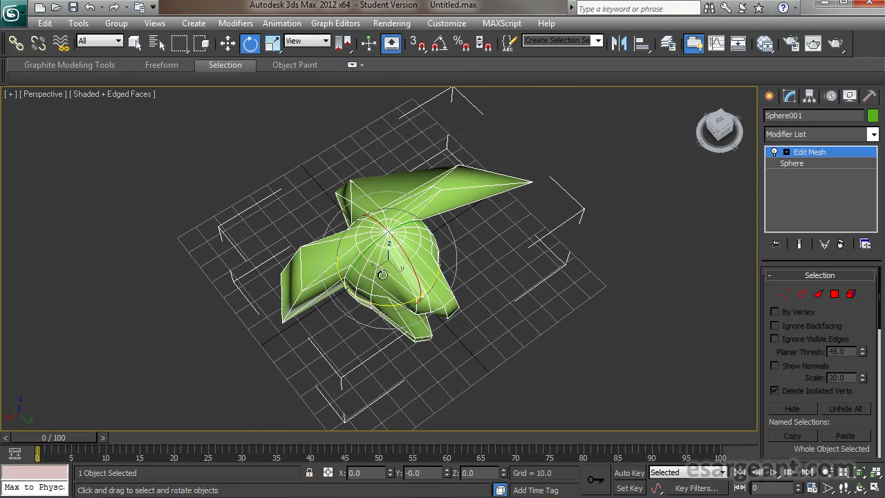
{"action": "middle_click_drag", "start_coordinate": [425, 244], "coordinate": [399, 296], "text": "alt"}
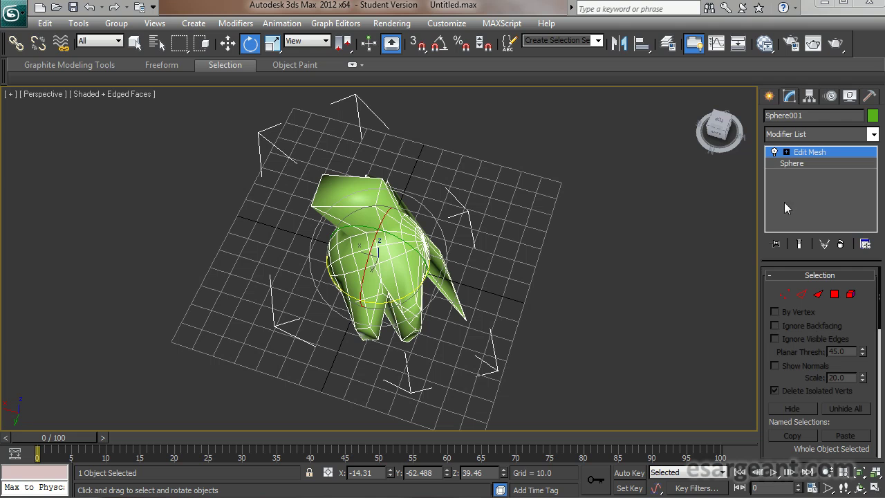
Expand Edit Mesh in the modifier stack and switch through its Vertex, Edge, Face, Polygon and Element levels.
{"action": "left_click", "coordinate": [786, 152]}
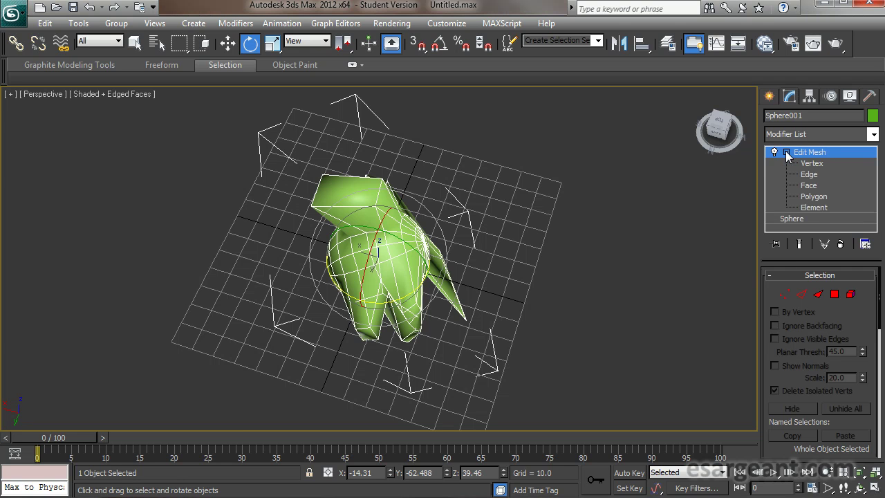
{"action": "left_click", "coordinate": [811, 164]}
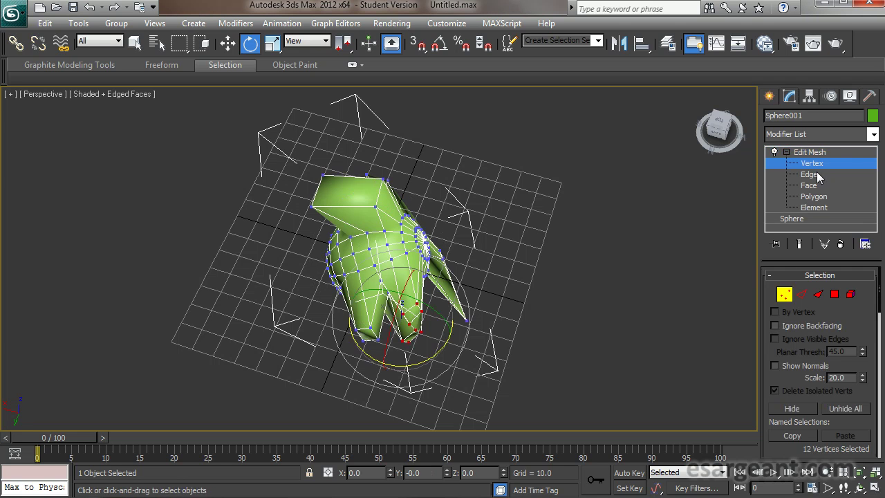
{"action": "left_click", "coordinate": [818, 176]}
{"action": "left_click", "coordinate": [821, 186]}
{"action": "left_click", "coordinate": [819, 198]}
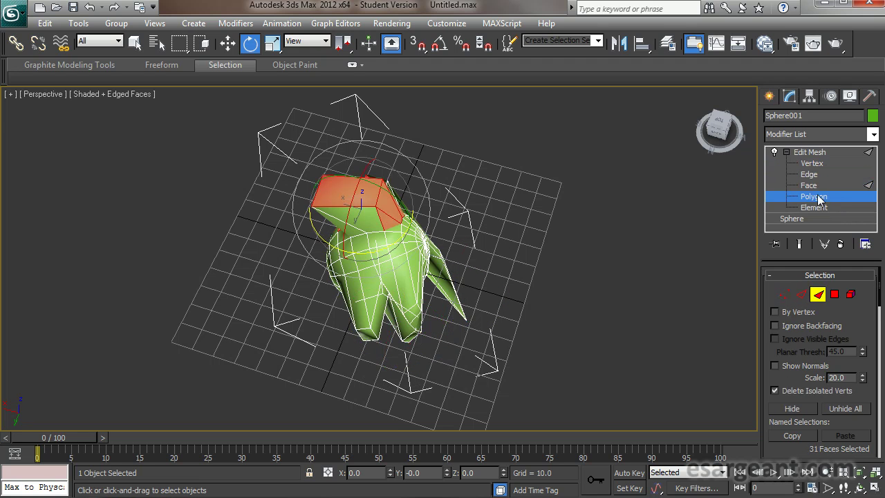
{"action": "left_click", "coordinate": [823, 208]}
{"action": "left_click", "coordinate": [814, 197]}
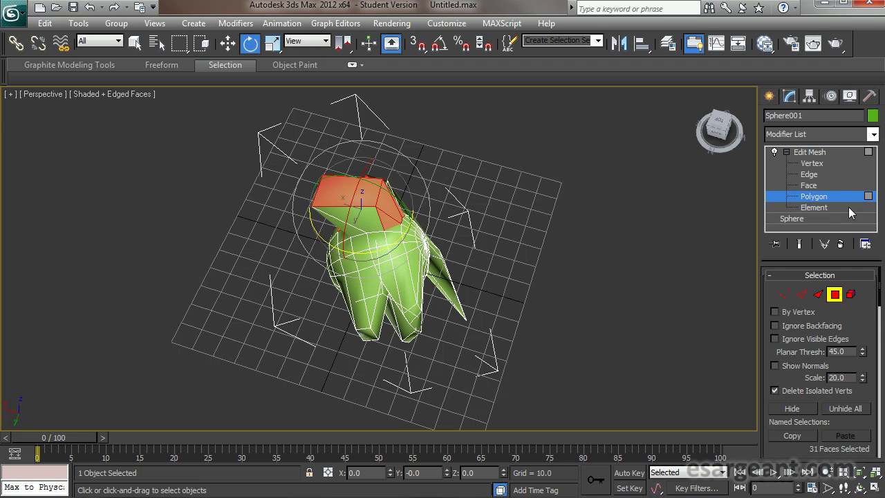
Go through the Vertex, Edge and Face levels again and return to the top level of Edit Mesh.
{"action": "left_click", "coordinate": [812, 164]}
{"action": "left_click", "coordinate": [812, 166]}
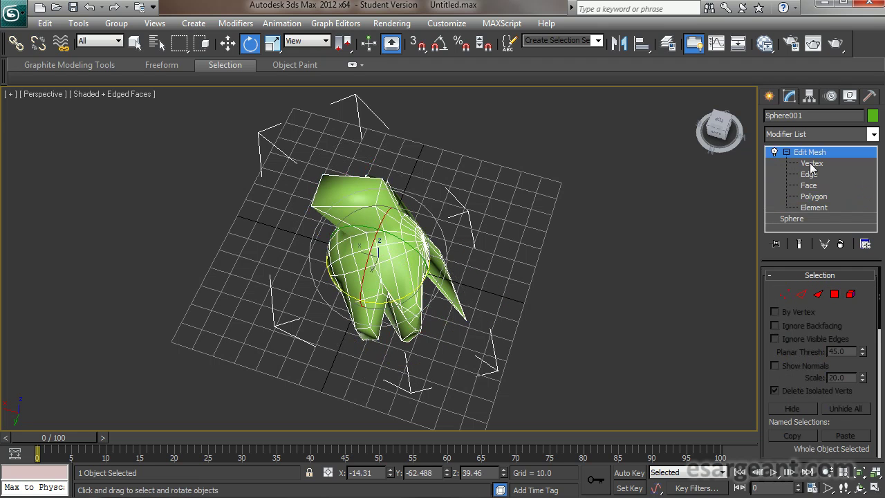
{"action": "left_click", "coordinate": [815, 165]}
{"action": "left_click", "coordinate": [809, 176]}
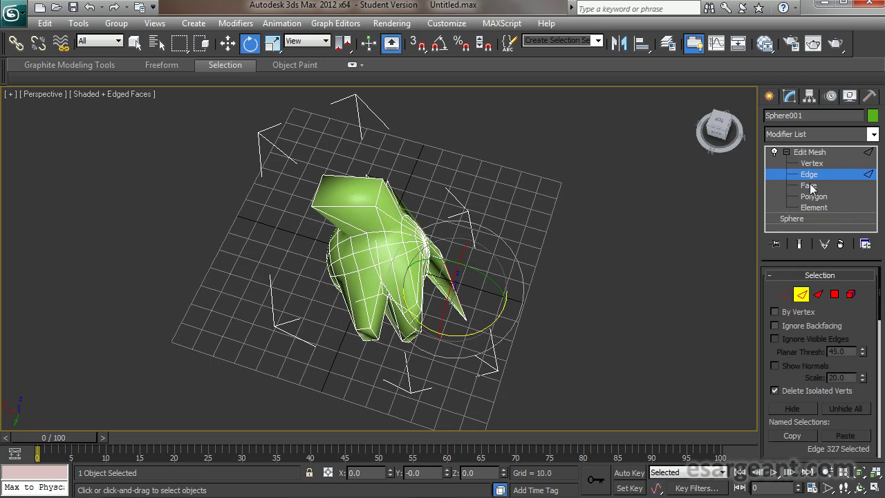
{"action": "left_click", "coordinate": [809, 186]}
{"action": "left_click", "coordinate": [808, 153]}
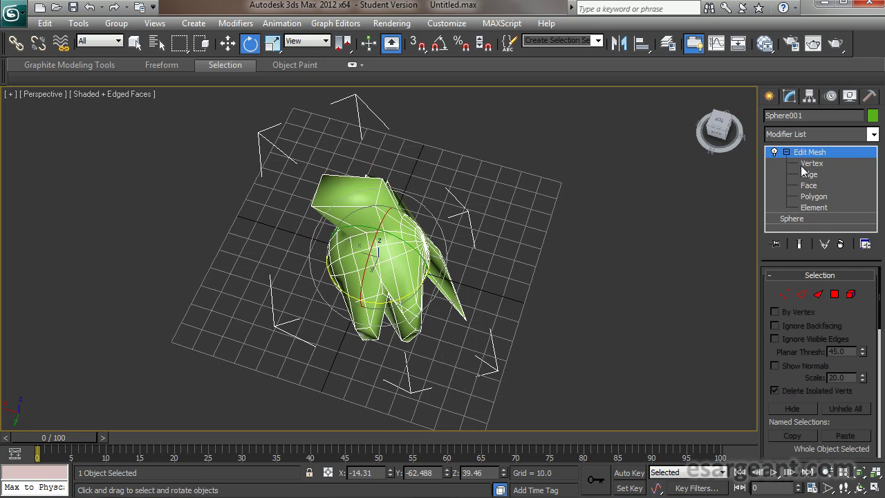
Collapse Edit Mesh in the modifier stack and open the base Sphere parameters, accepting the topology warning.
{"action": "left_click", "coordinate": [786, 152]}
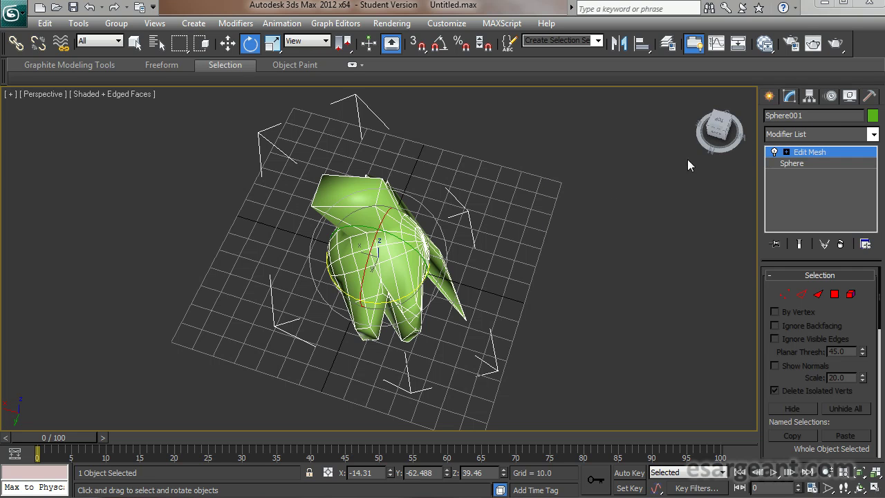
{"action": "left_click", "coordinate": [791, 164]}
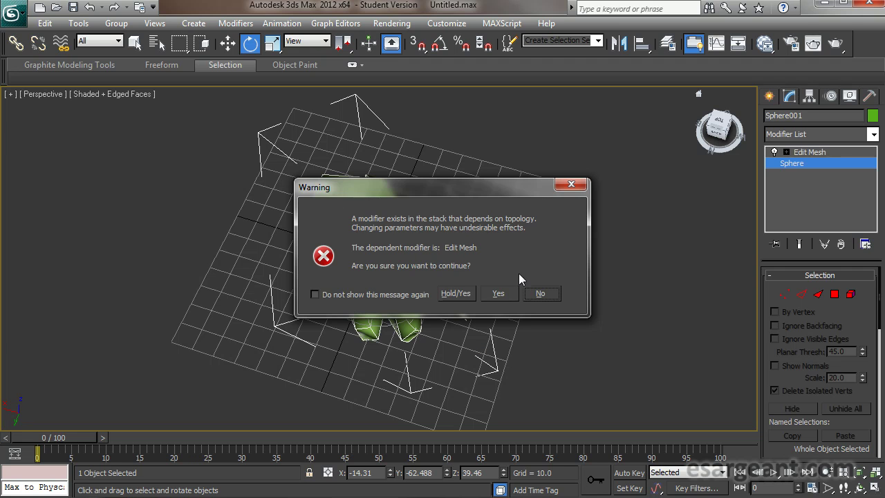
{"action": "left_click", "coordinate": [498, 293]}
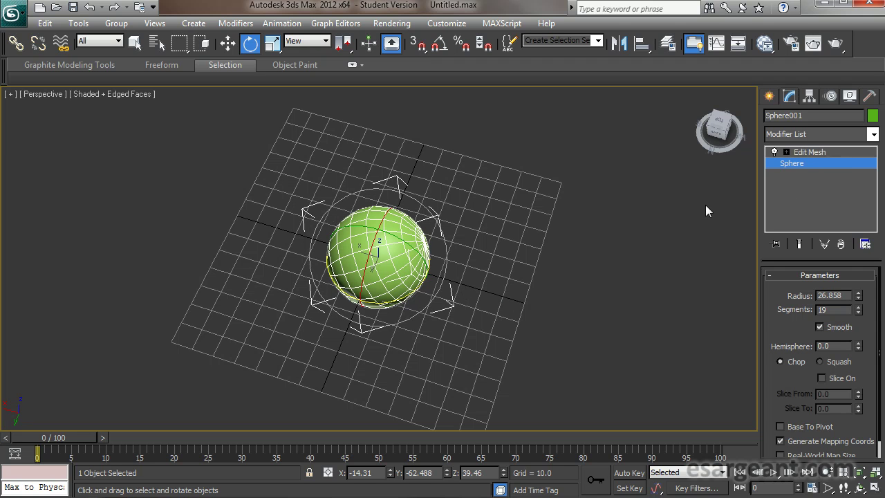
Return to Edit Mesh and re-enter the base Sphere level twice, answering the topology warning with Hold/Yes.
{"action": "left_click", "coordinate": [810, 152]}
{"action": "left_click", "coordinate": [805, 164]}
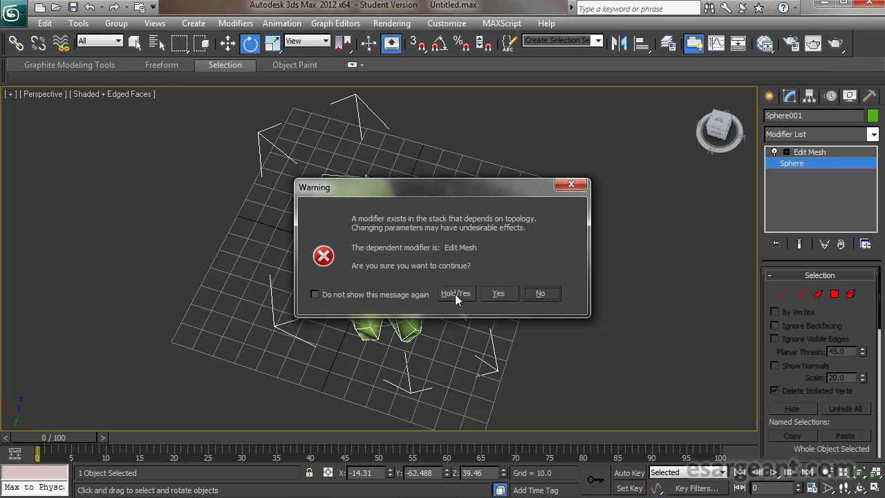
{"action": "left_click", "coordinate": [454, 294]}
{"action": "left_click", "coordinate": [803, 152]}
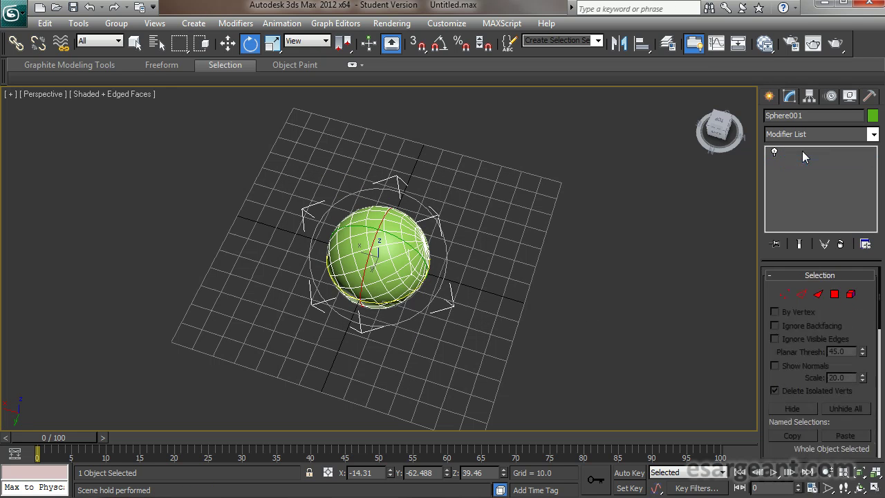
{"action": "left_click", "coordinate": [802, 163]}
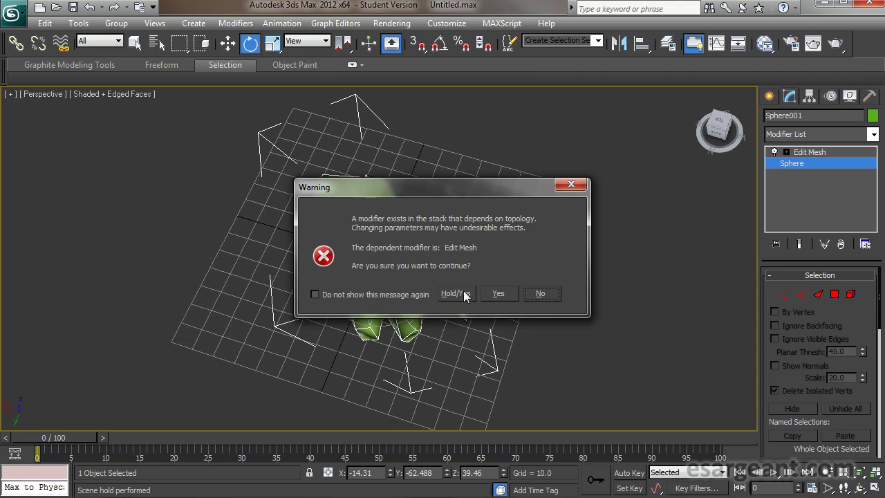
{"action": "left_click", "coordinate": [457, 293]}
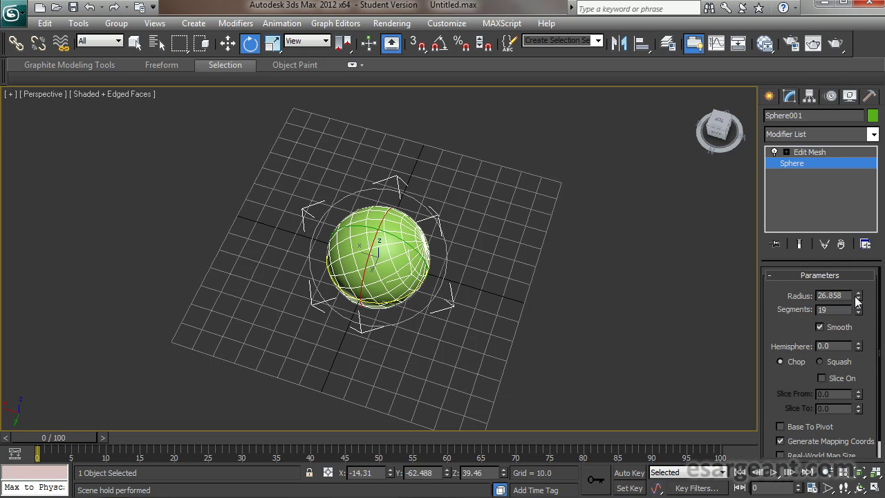
Increase the base sphere's radius to 31.693 and its segments to 21.
{"action": "mouse_move", "coordinate": [857, 299]}
{"action": "left_mouse_down"}
{"action": "mouse_move", "coordinate": [860, 260]}
{"action": "mouse_move", "coordinate": [860, 290]}
{"action": "left_mouse_up"}
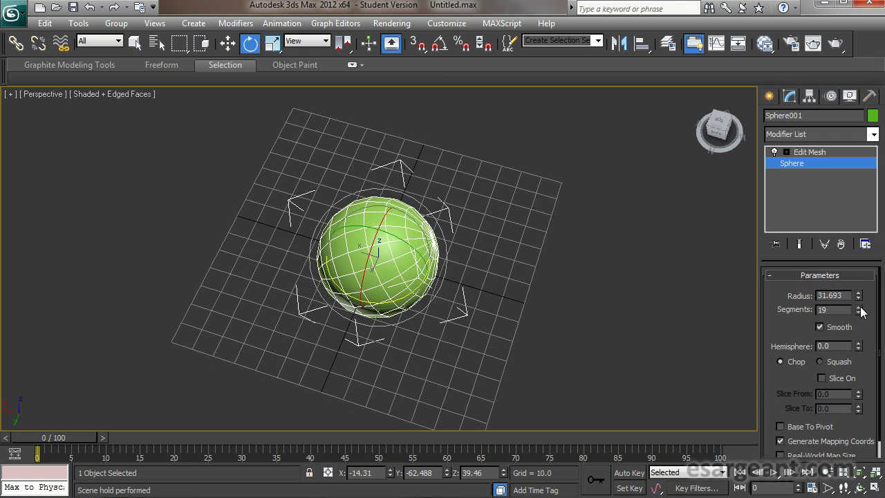
{"action": "left_click", "coordinate": [860, 307]}
{"action": "left_click", "coordinate": [860, 307]}
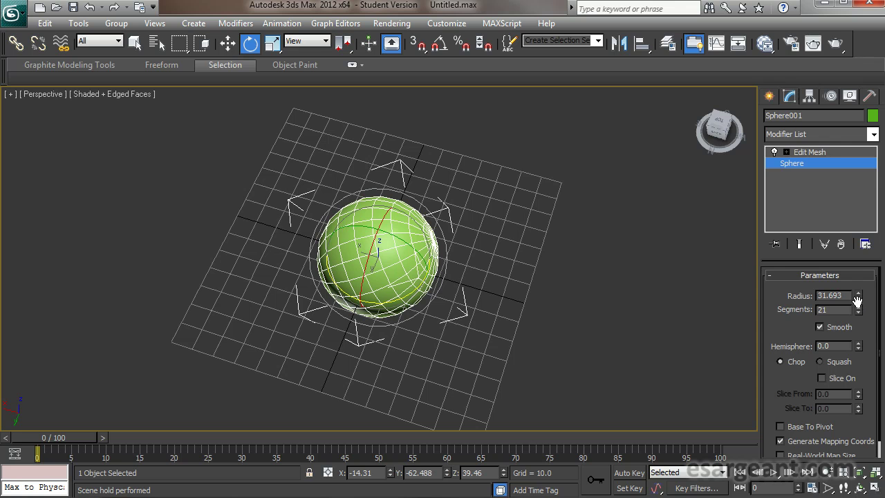
Return to the Edit Mesh level and examine how the parameter changes affect the reshaped mesh from several sides.
{"action": "left_click", "coordinate": [808, 152]}
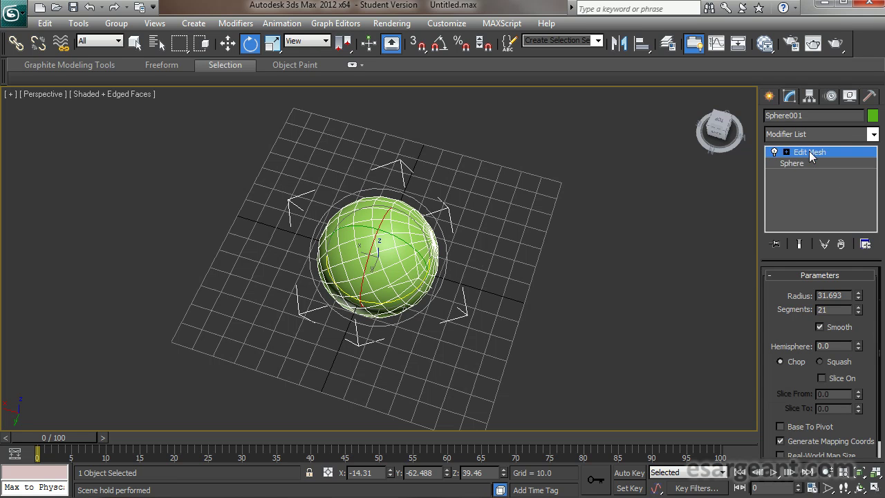
{"action": "middle_click_drag", "start_coordinate": [555, 318], "coordinate": [448, 206], "text": "alt"}
{"action": "middle_click_drag", "start_coordinate": [507, 326], "coordinate": [492, 369], "text": "alt"}
{"action": "middle_click_drag", "start_coordinate": [398, 353], "coordinate": [391, 373], "text": "alt"}
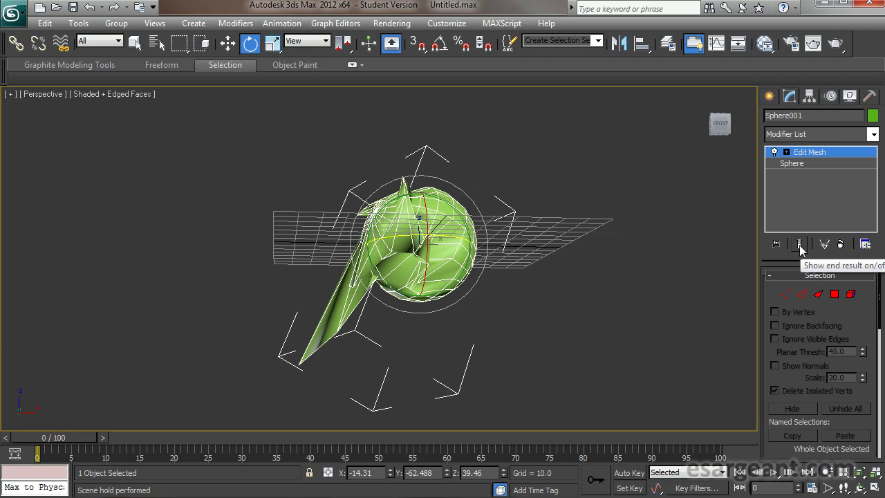
Go down to the base Sphere level with Hold/Yes and turn on Show End Result.
{"action": "left_click", "coordinate": [788, 164]}
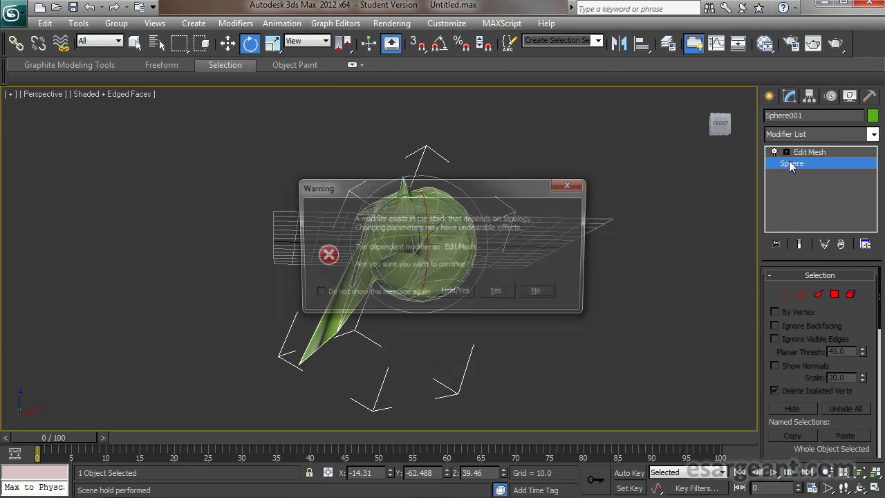
{"action": "left_click", "coordinate": [458, 294]}
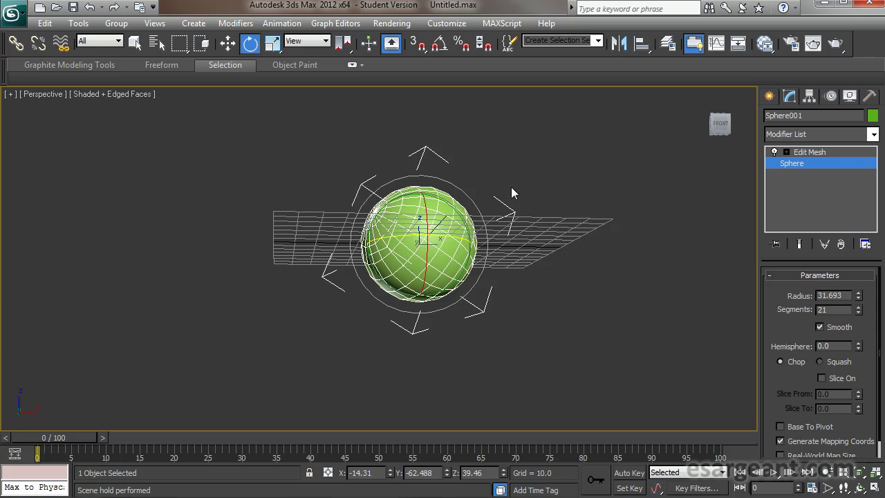
{"action": "left_click", "coordinate": [799, 244]}
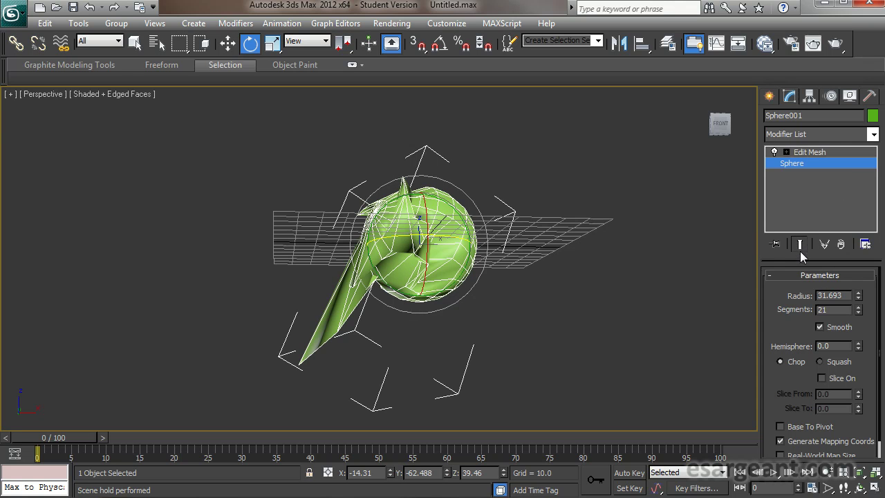
Switch up to Edit Mesh and back to Sphere with Hold/Yes, and inspect the end result from another side.
{"action": "left_click", "coordinate": [820, 153]}
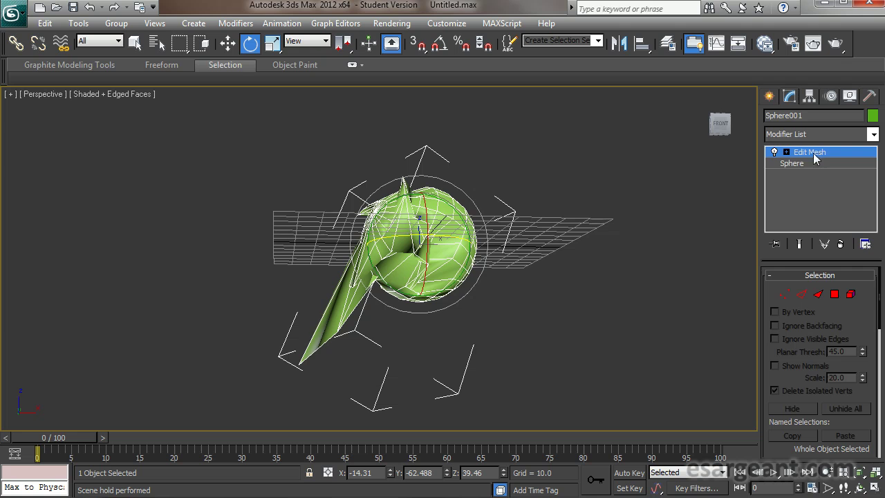
{"action": "left_click", "coordinate": [799, 164]}
{"action": "left_click", "coordinate": [454, 294]}
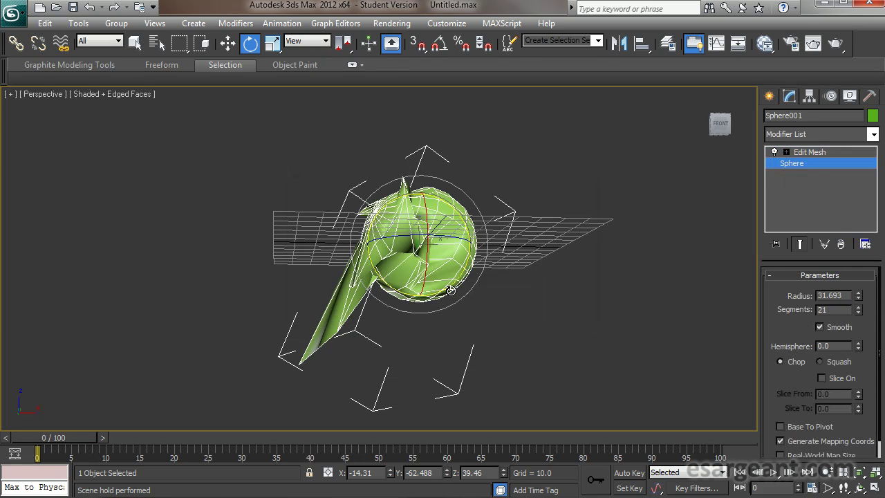
{"action": "middle_click_drag", "start_coordinate": [485, 360], "coordinate": [743, 237], "text": "alt"}
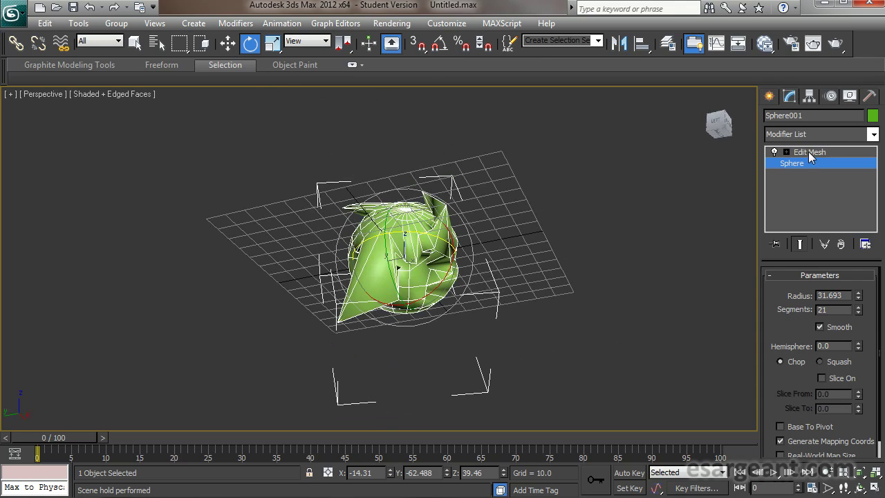
Lower the base sphere's segments to 17, raise them back to 20, and set its radius to 32.96.
{"action": "left_click", "coordinate": [858, 312]}
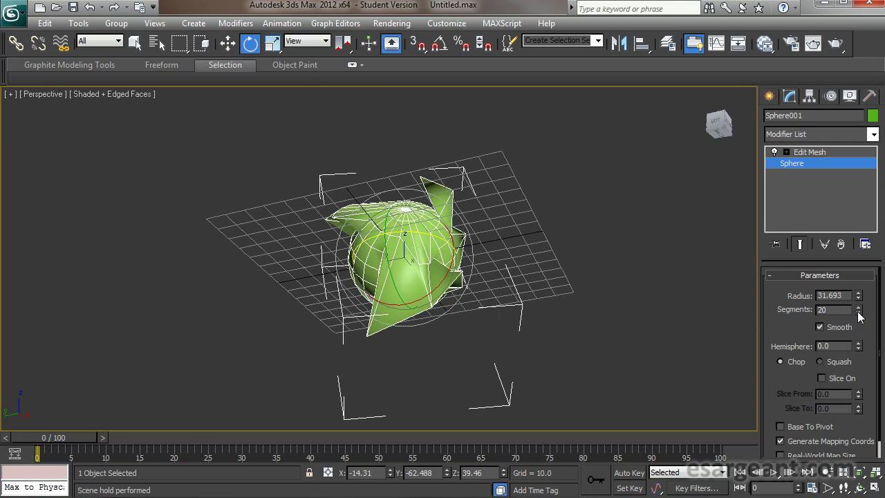
{"action": "left_click", "coordinate": [858, 312]}
{"action": "left_click", "coordinate": [858, 312]}
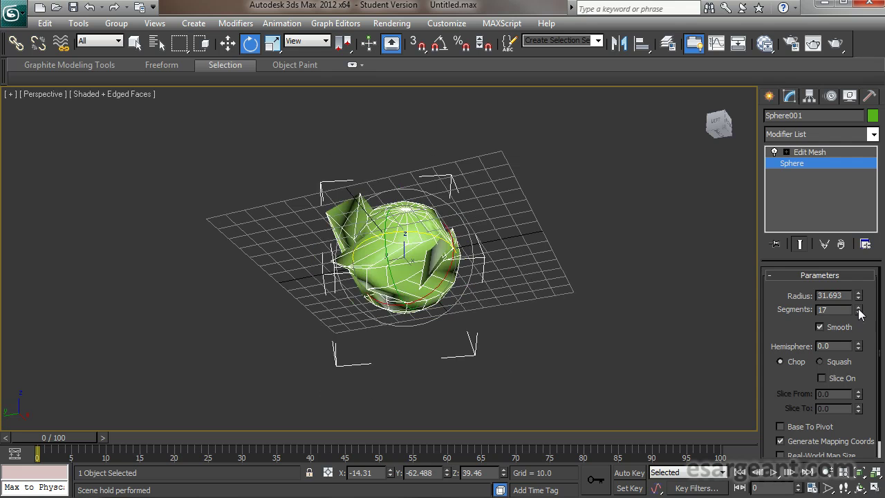
{"action": "left_click", "coordinate": [857, 307]}
{"action": "left_click", "coordinate": [858, 306]}
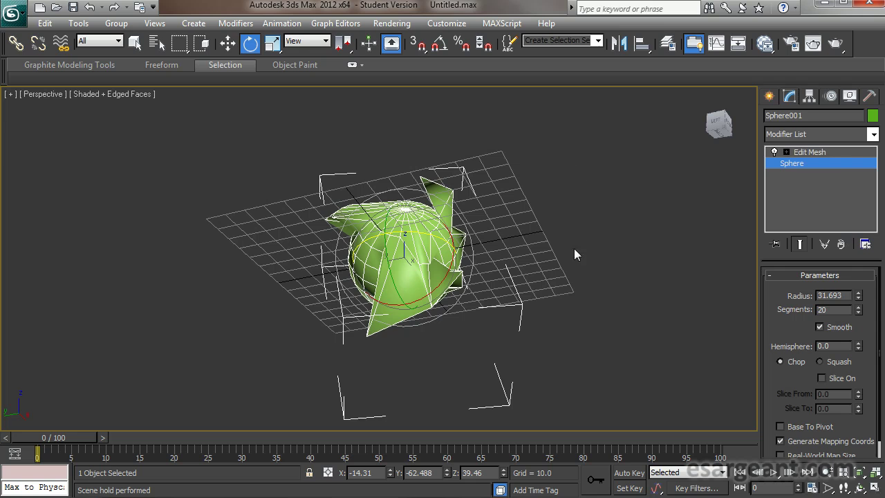
{"action": "left_click_drag", "start_coordinate": [858, 299], "coordinate": [877, 292]}
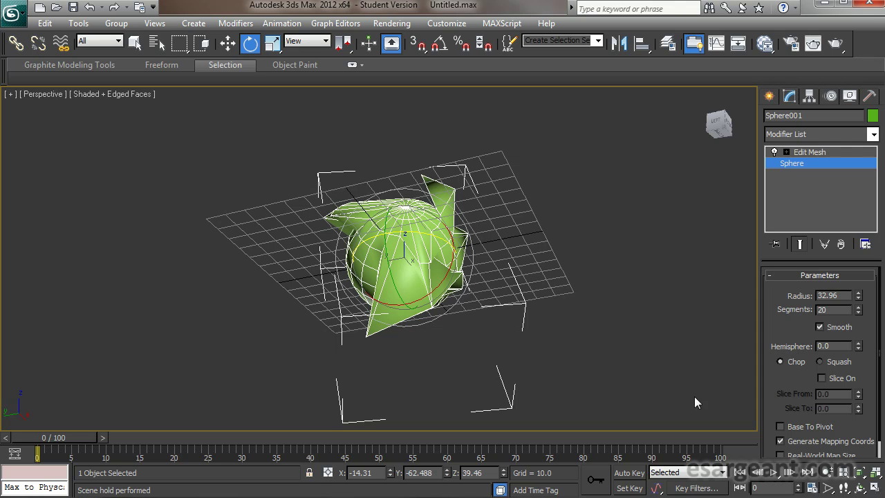
{"action": "middle_click_drag", "start_coordinate": [439, 198], "coordinate": [475, 266], "text": "alt"}
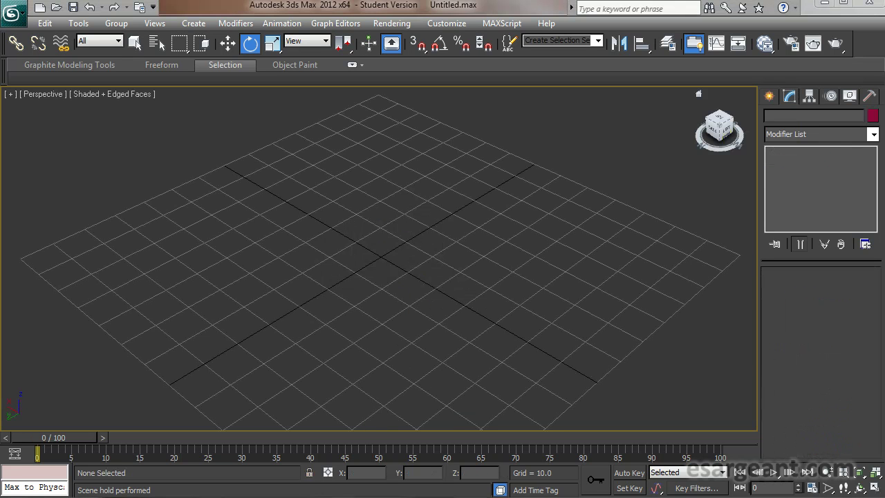
Create a cube with sides of about 38.8 at the grid's centre and show its modify parameters.
{"action": "left_click", "coordinate": [769, 96]}
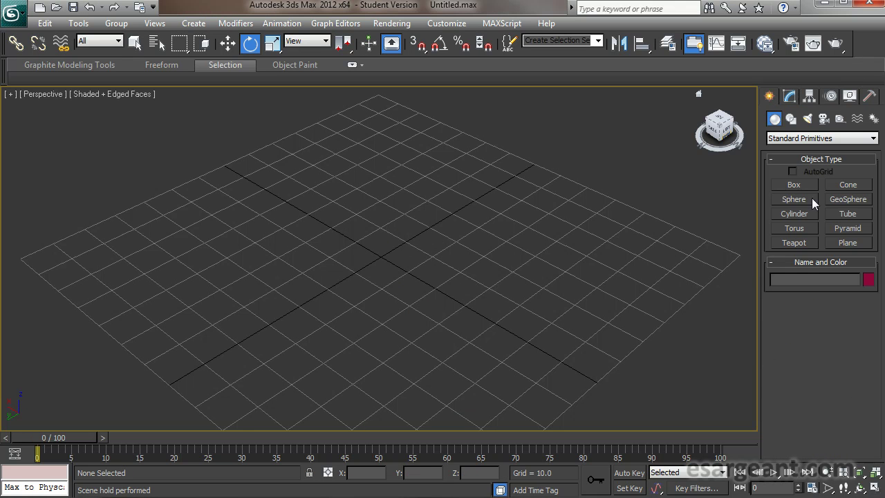
{"action": "left_click", "coordinate": [794, 184]}
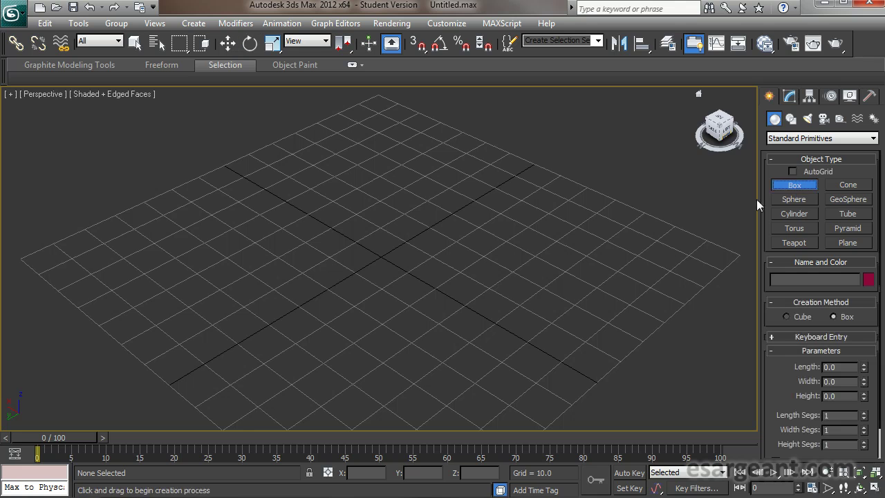
{"action": "left_click", "coordinate": [785, 316]}
{"action": "left_click_drag", "start_coordinate": [383, 260], "coordinate": [451, 258]}
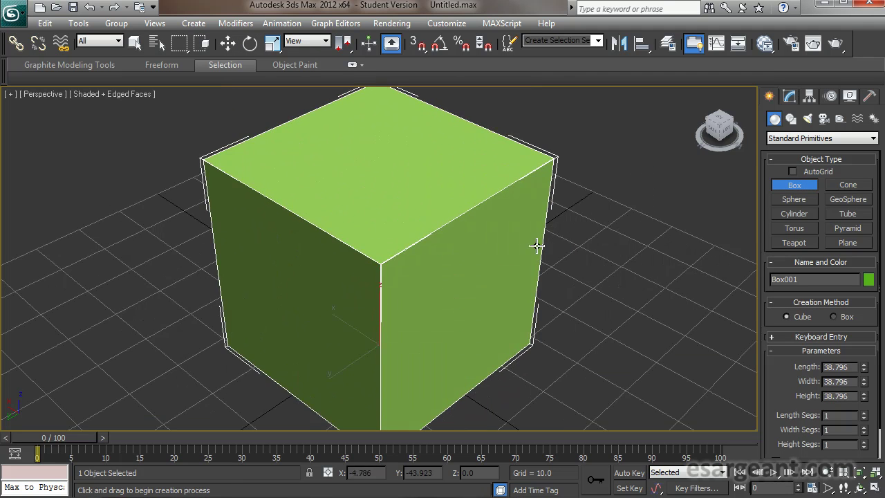
{"action": "key", "text": "z"}
{"action": "left_click", "coordinate": [790, 97]}
{"action": "key", "text": "e"}
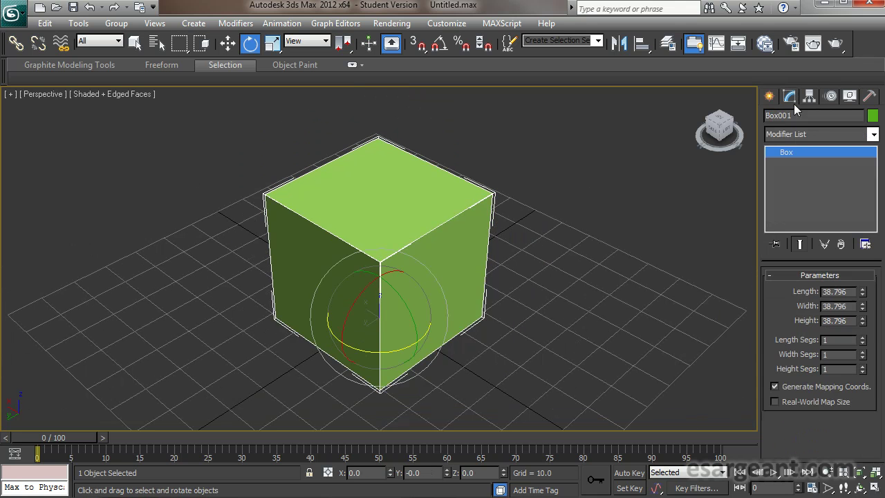
Convert the cube to an Editable Mesh.
{"action": "right_click", "coordinate": [428, 203]}
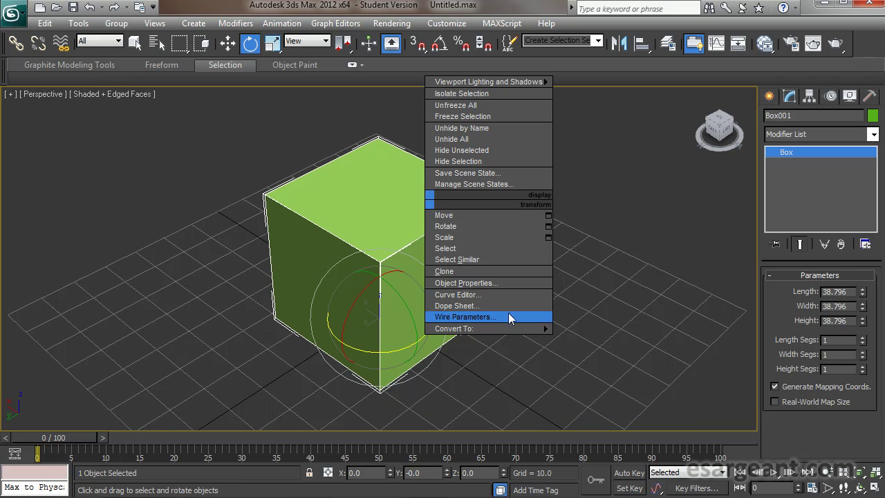
{"action": "mouse_move", "coordinate": [503, 328]}
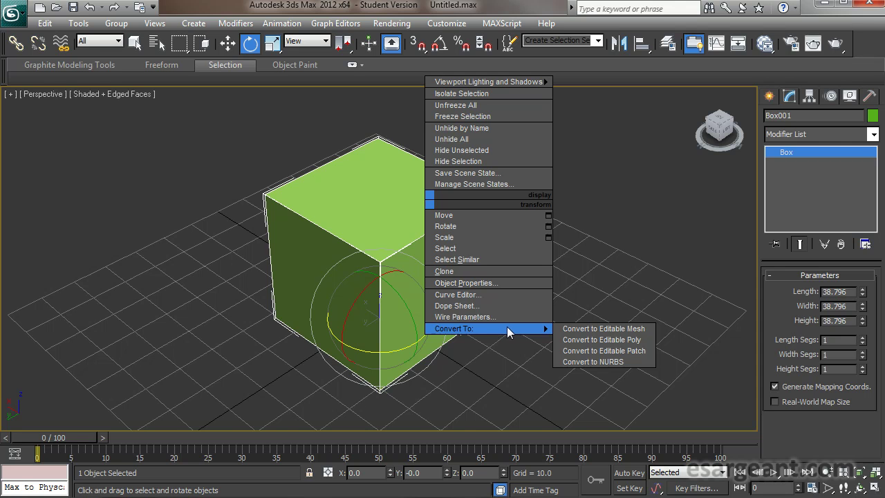
{"action": "left_click", "coordinate": [607, 329]}
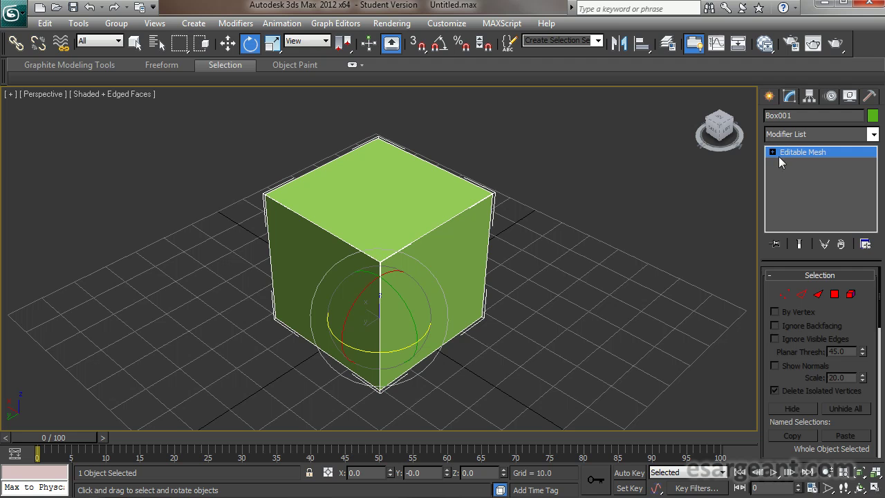
{"action": "left_click", "coordinate": [796, 163]}
{"action": "left_click", "coordinate": [800, 152]}
{"action": "key", "text": "1"}
{"action": "left_click", "coordinate": [796, 165]}
{"action": "left_click", "coordinate": [796, 152]}
{"action": "left_click", "coordinate": [796, 165]}
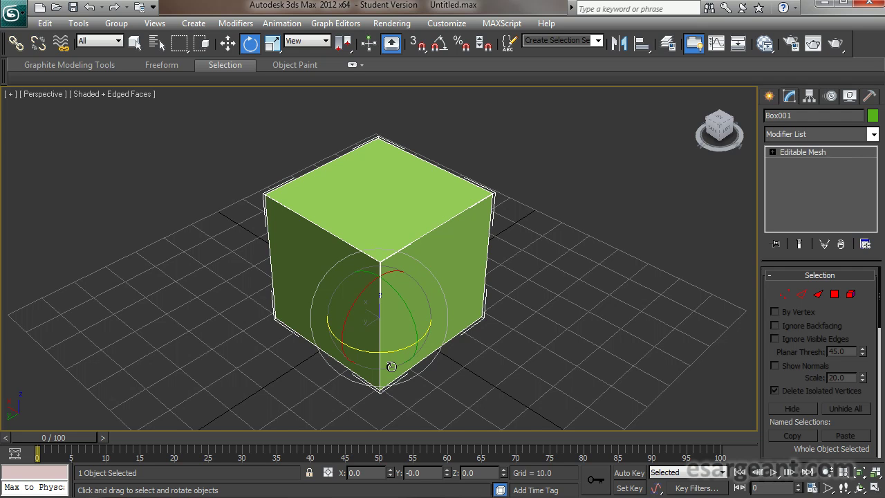
Enter the vertex level of the Editable Mesh and move the cube's nearest top corner vertex upward.
{"action": "left_click", "coordinate": [784, 293]}
{"action": "left_click", "coordinate": [381, 262]}
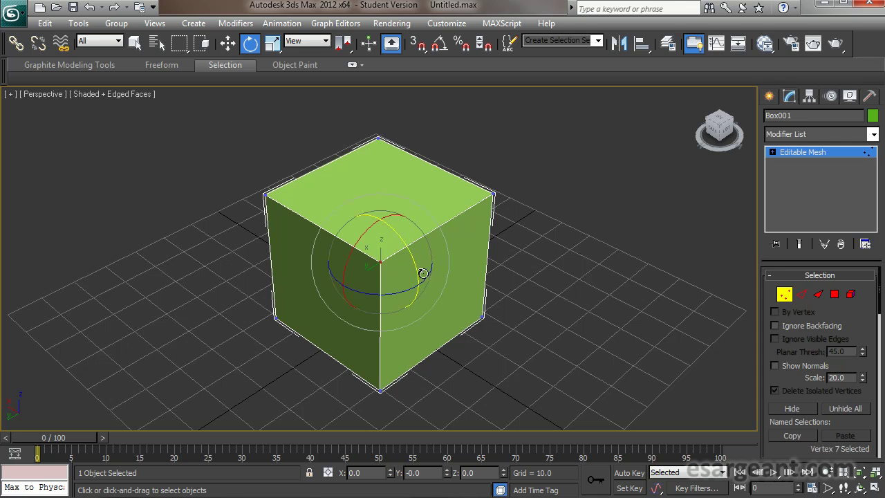
{"action": "key", "text": "w"}
{"action": "left_click_drag", "start_coordinate": [379, 217], "coordinate": [390, 121]}
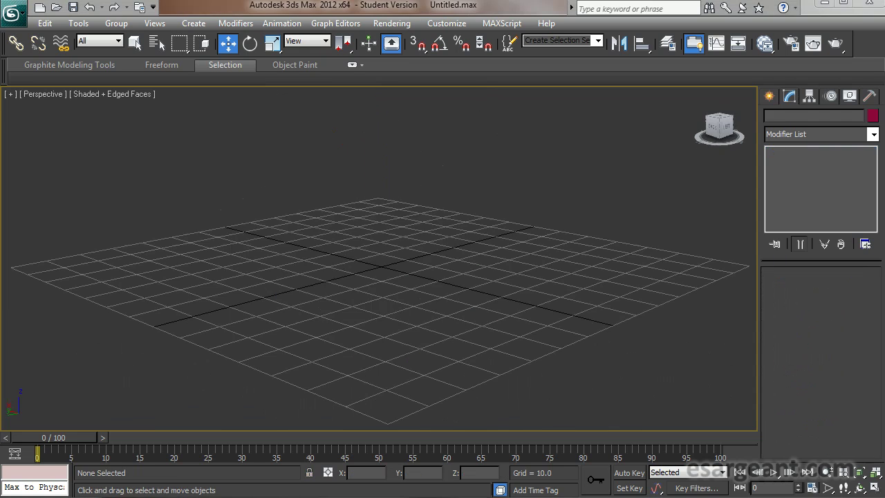
Create a sphere with a radius of about 42.2 and 20 segments from the grid's centre.
{"action": "left_click", "coordinate": [769, 96]}
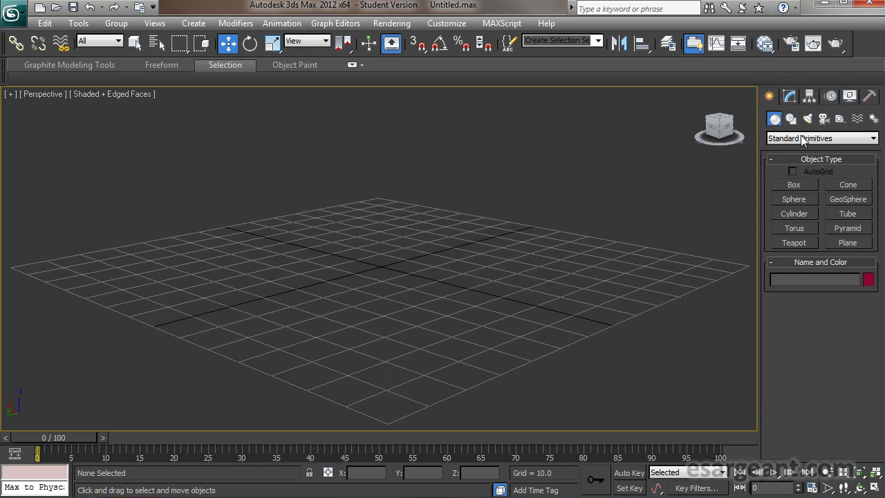
{"action": "left_click", "coordinate": [795, 199]}
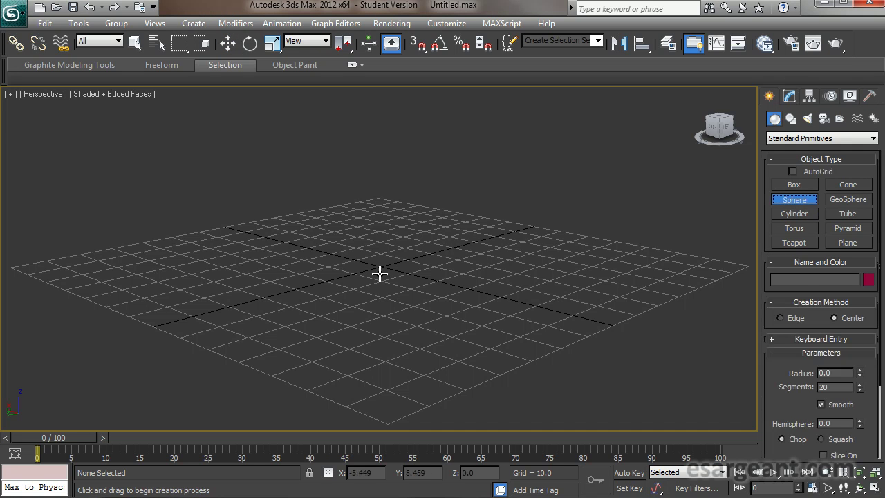
{"action": "left_click_drag", "start_coordinate": [383, 266], "coordinate": [543, 275]}
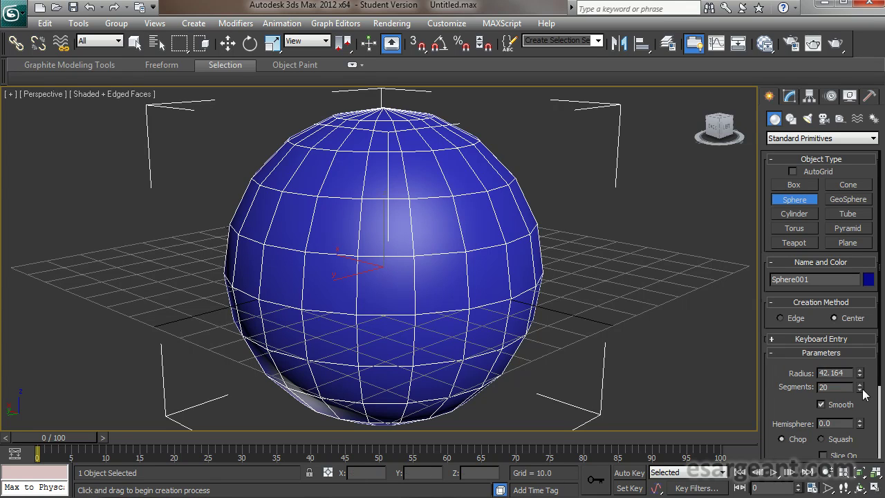
Set the sphere's segments to 65 and convert it to an Editable Mesh, opened at the vertex level.
{"action": "left_click_drag", "start_coordinate": [860, 389], "coordinate": [849, 74]}
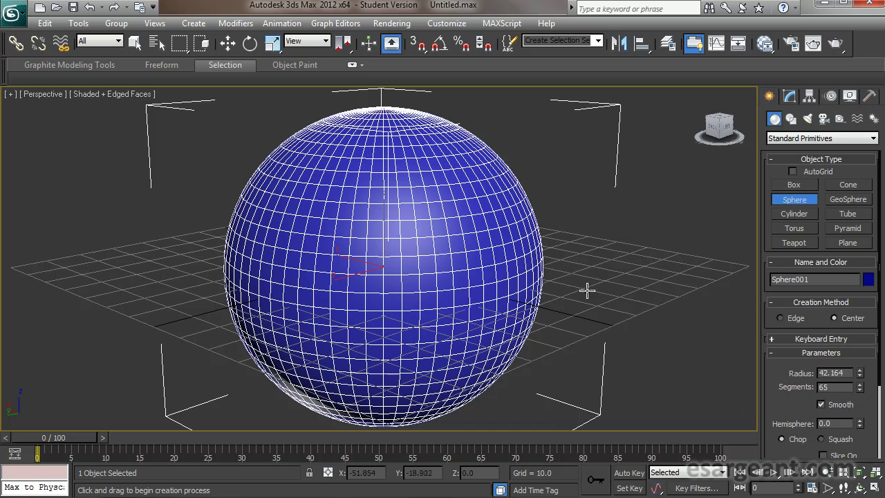
{"action": "key", "text": "w"}
{"action": "right_click", "coordinate": [482, 238]}
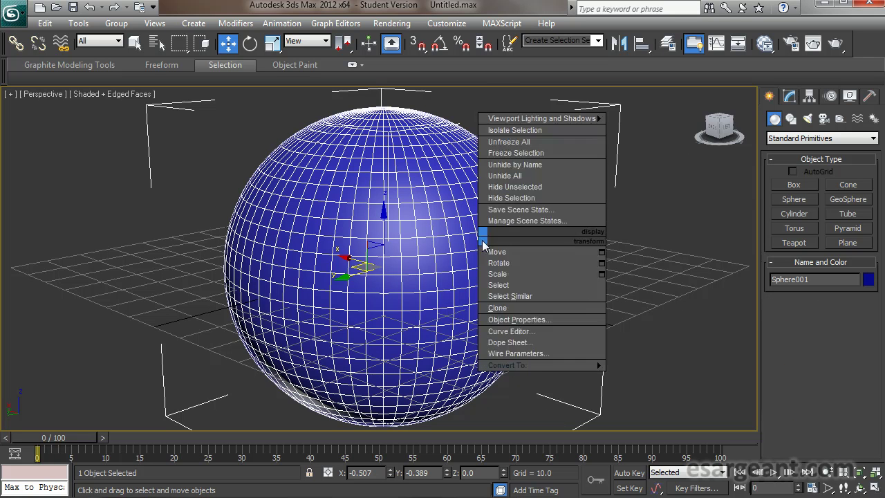
{"action": "mouse_move", "coordinate": [551, 364]}
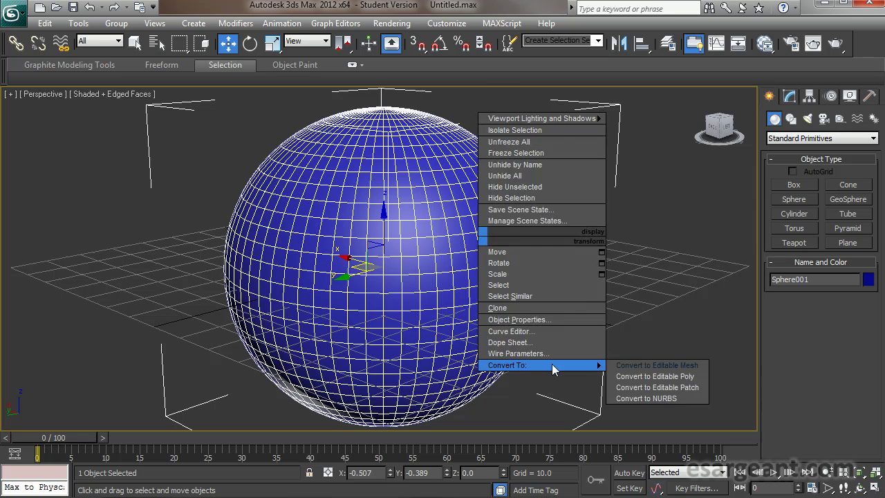
{"action": "left_click", "coordinate": [647, 368]}
{"action": "scroll", "coordinate": [769, 307], "scroll_direction": "up", "scroll_amount": 3}
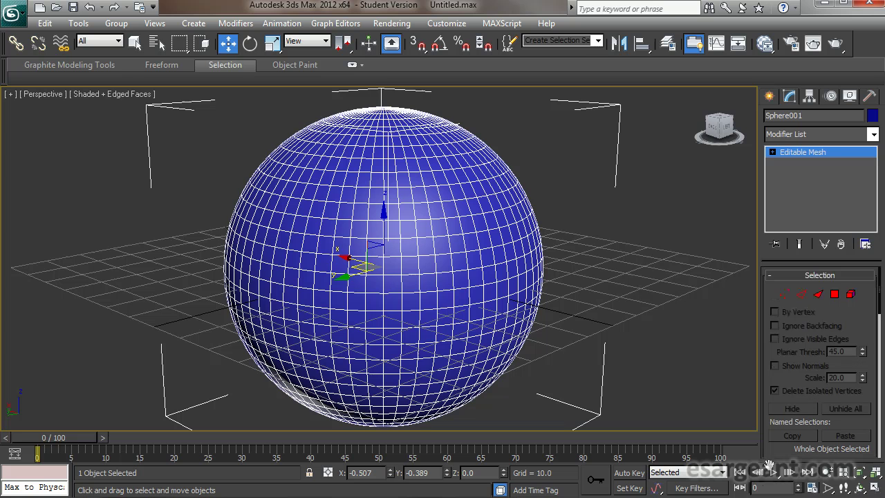
{"action": "left_click", "coordinate": [784, 295]}
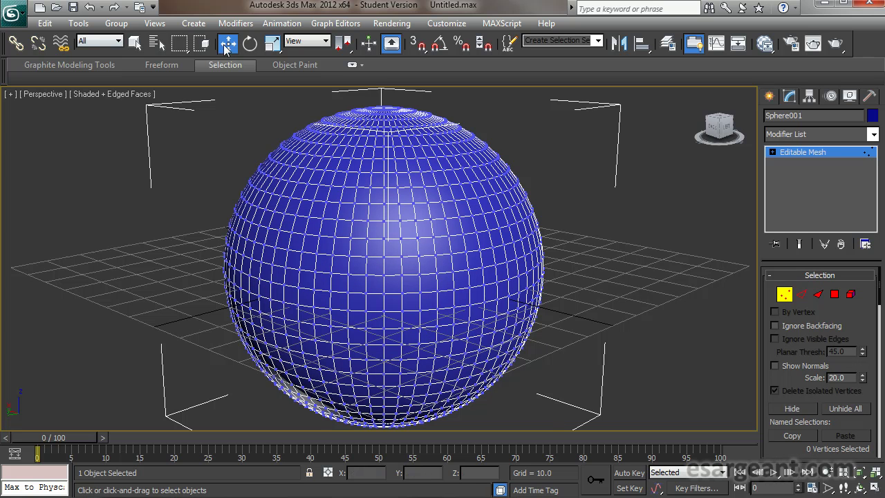
Try pulling a single vertex outward from the sphere's side, and undo the move.
{"action": "left_click", "coordinate": [351, 291]}
{"action": "middle_click_drag", "start_coordinate": [432, 338], "coordinate": [324, 321], "text": "alt"}
{"action": "left_click_drag", "start_coordinate": [296, 293], "coordinate": [85, 289]}
{"action": "middle_click_drag", "start_coordinate": [296, 387], "coordinate": [397, 420], "text": "alt"}
{"action": "middle_click_drag", "start_coordinate": [365, 283], "coordinate": [356, 242], "text": "alt"}
{"action": "middle_click_drag", "start_coordinate": [356, 242], "coordinate": [337, 322]}
{"action": "key", "text": "ctrl+z"}
Try pulling four neighbouring vertices outward together from the sphere's side, undo the move and clear the vertex selection.
{"action": "middle_click_drag", "start_coordinate": [358, 360], "coordinate": [352, 320], "text": "alt"}
{"action": "left_click", "coordinate": [354, 317]}
{"action": "left_click", "coordinate": [367, 319], "text": "ctrl"}
{"action": "left_click", "coordinate": [364, 336], "text": "ctrl"}
{"action": "left_click", "coordinate": [350, 334], "text": "ctrl"}
{"action": "middle_click_drag", "start_coordinate": [452, 360], "coordinate": [360, 358], "text": "alt"}
{"action": "left_click_drag", "start_coordinate": [321, 307], "coordinate": [175, 243]}
{"action": "middle_click_drag", "start_coordinate": [324, 348], "coordinate": [327, 414], "text": "alt"}
{"action": "key", "text": "ctrl+z"}
{"action": "middle_click_drag", "start_coordinate": [273, 383], "coordinate": [366, 362], "text": "alt"}
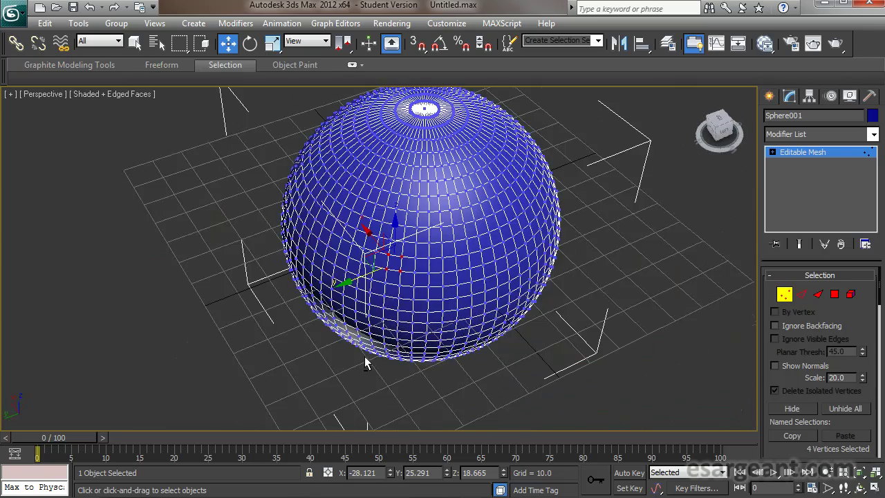
{"action": "middle_click_drag", "start_coordinate": [318, 222], "coordinate": [280, 240], "text": "alt"}
{"action": "middle_click_drag", "start_coordinate": [263, 318], "coordinate": [341, 333], "text": "alt"}
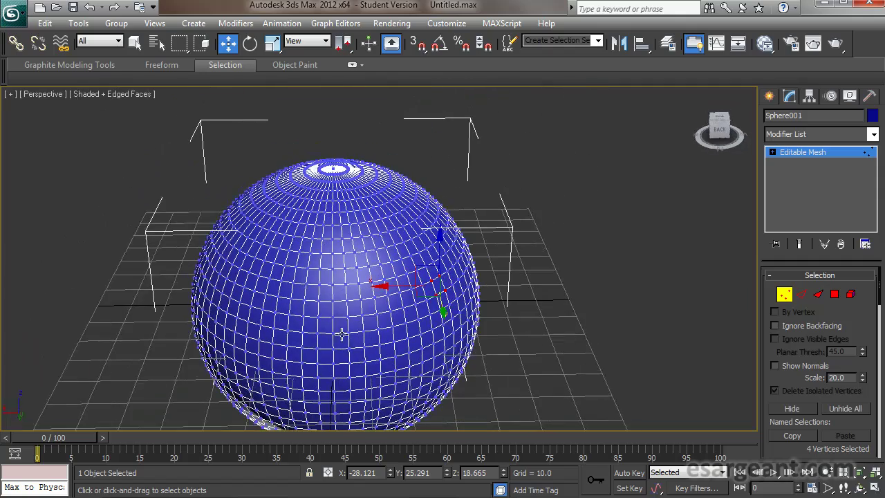
{"action": "middle_click_drag", "start_coordinate": [425, 390], "coordinate": [411, 312], "text": "alt"}
{"action": "left_click", "coordinate": [666, 272]}
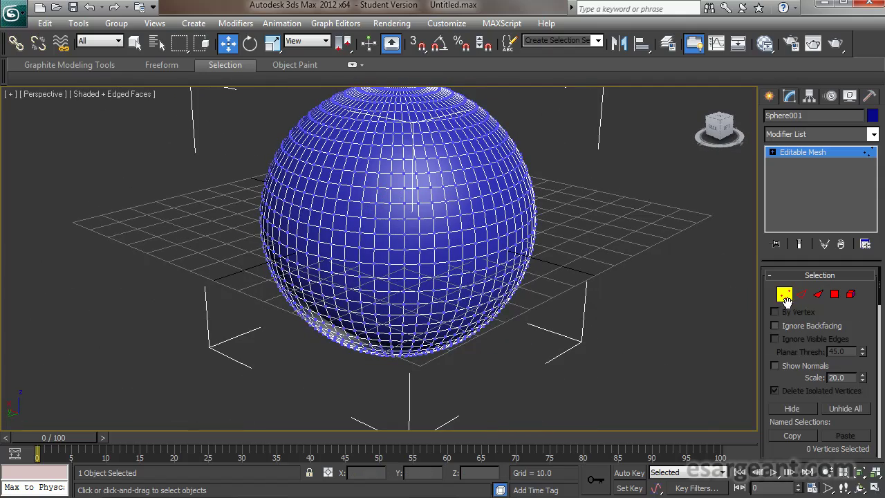
Enable Soft Selection for the sphere's vertices.
{"action": "left_click", "coordinate": [778, 435]}
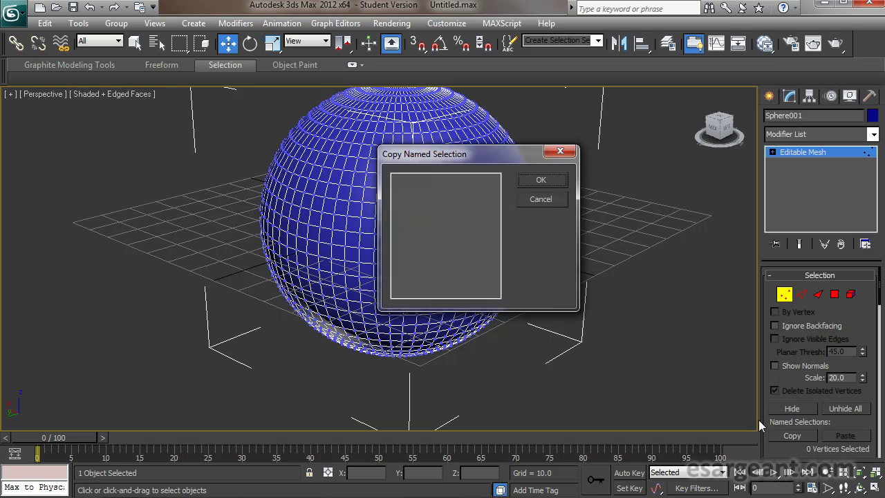
{"action": "left_click", "coordinate": [543, 200]}
{"action": "left_click_drag", "start_coordinate": [769, 447], "coordinate": [763, 297]}
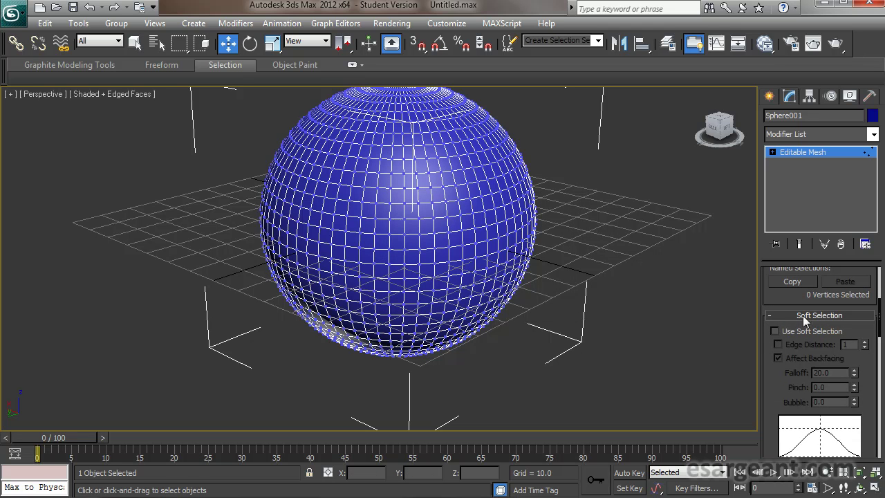
{"action": "left_click_drag", "start_coordinate": [772, 400], "coordinate": [776, 358]}
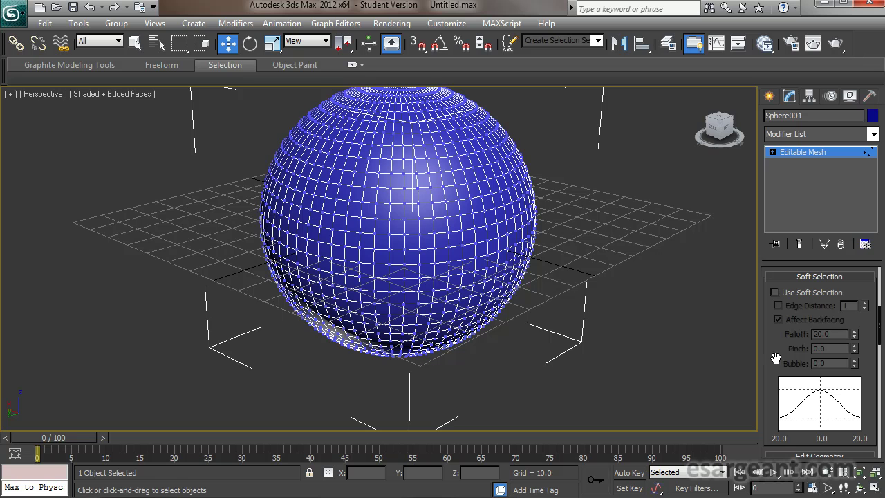
{"action": "left_click", "coordinate": [775, 293]}
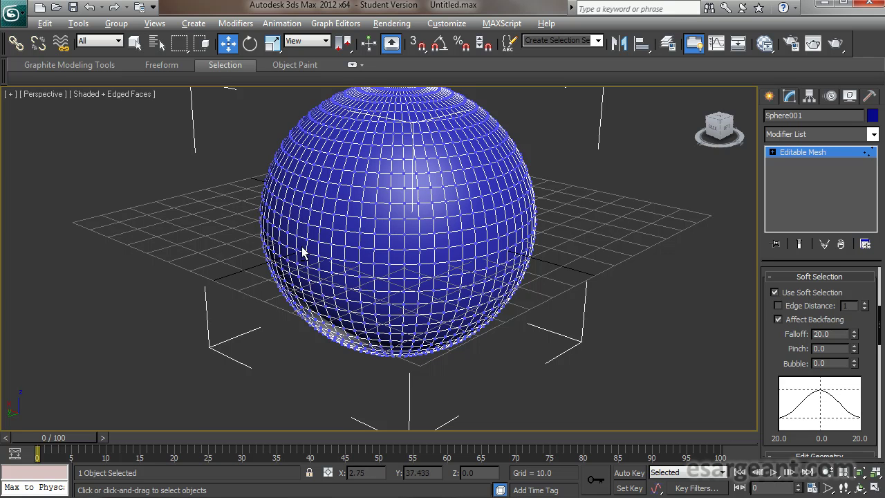
Select a block of four adjacent vertices around the middle of the sphere's back side.
{"action": "middle_click_drag", "start_coordinate": [210, 259], "coordinate": [274, 255], "text": "alt"}
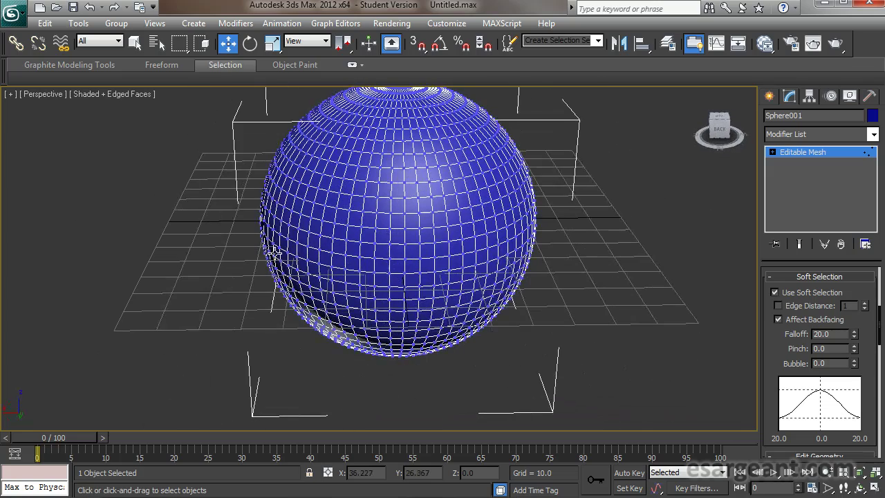
{"action": "left_click", "coordinate": [400, 244]}
{"action": "left_click", "coordinate": [406, 244], "text": "ctrl"}
{"action": "left_click_drag", "start_coordinate": [388, 258], "coordinate": [388, 259]}
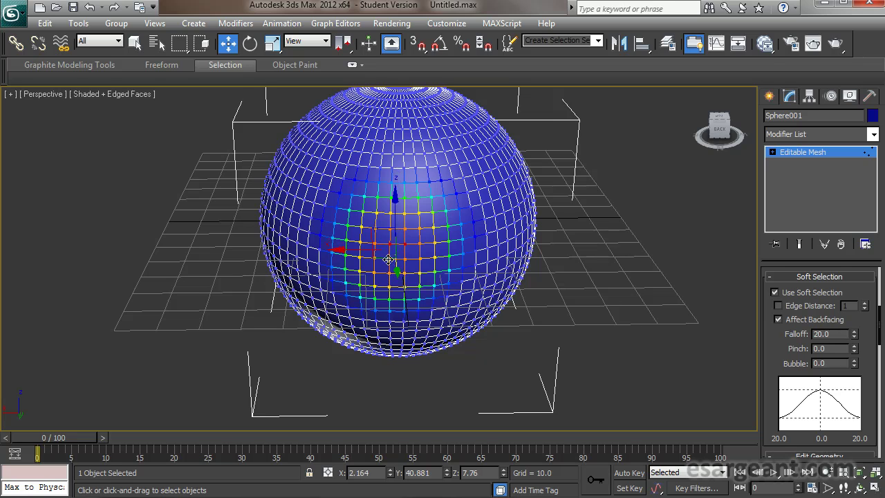
{"action": "left_click", "coordinate": [403, 260], "text": "ctrl"}
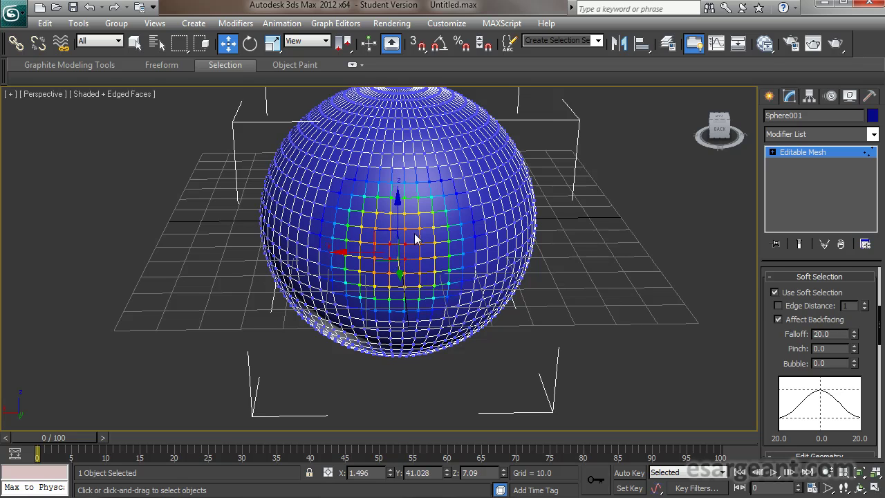
Try pulling the four softly selected vertices outward along Y to about 61.
{"action": "middle_click_drag", "start_coordinate": [496, 341], "coordinate": [456, 349], "text": "alt"}
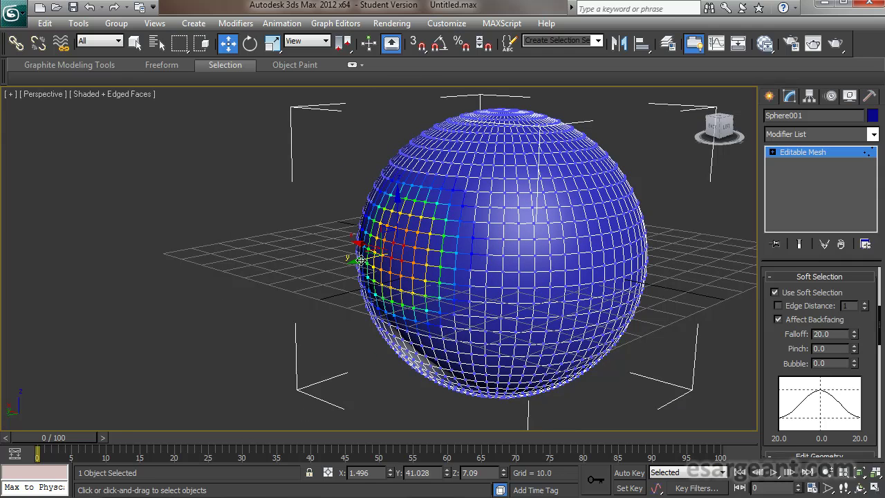
{"action": "left_click_drag", "start_coordinate": [360, 260], "coordinate": [306, 271]}
{"action": "middle_click_drag", "start_coordinate": [375, 321], "coordinate": [416, 255], "text": "alt"}
{"action": "middle_click_drag", "start_coordinate": [306, 328], "coordinate": [428, 376], "text": "alt"}
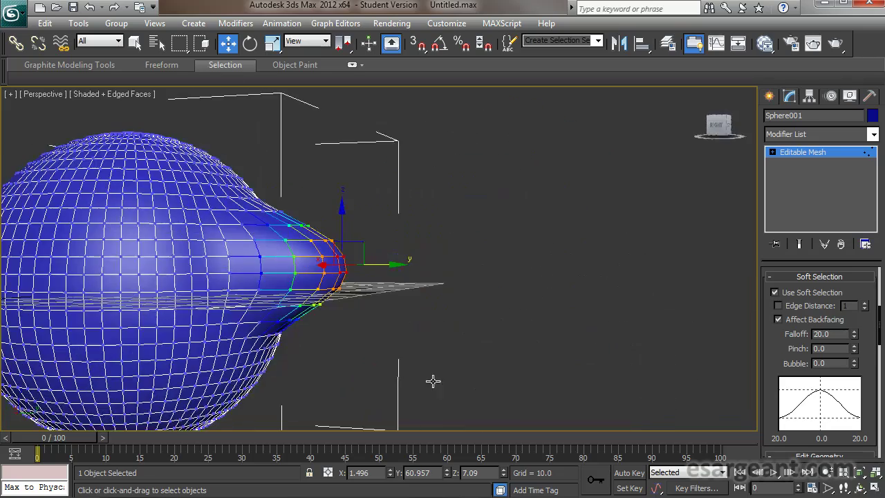
{"action": "middle_click_drag", "start_coordinate": [342, 310], "coordinate": [440, 345], "text": "alt"}
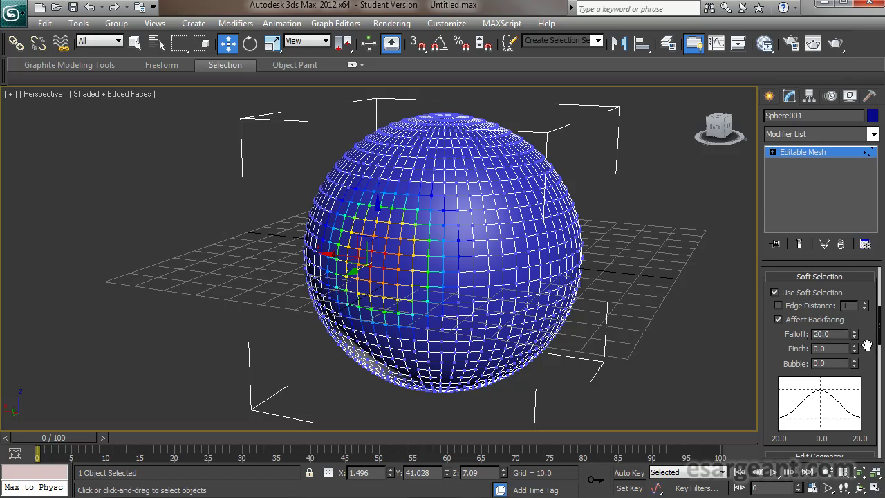
Set the soft selection falloff to 36.6 and pull the four vertices far outward along Y.
{"action": "left_click_drag", "start_coordinate": [855, 338], "coordinate": [843, 277]}
{"action": "middle_click_drag", "start_coordinate": [400, 324], "coordinate": [344, 297], "text": "alt"}
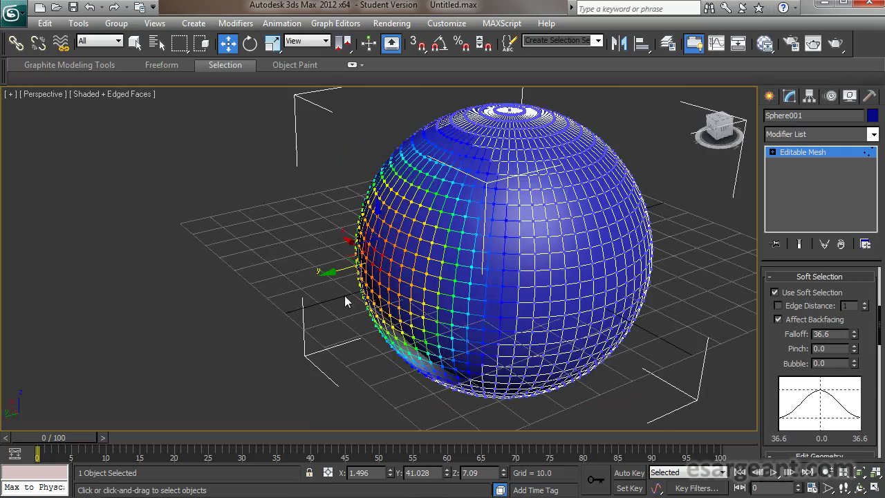
{"action": "left_click_drag", "start_coordinate": [331, 272], "coordinate": [185, 313]}
{"action": "middle_click_drag", "start_coordinate": [336, 353], "coordinate": [380, 332], "text": "alt"}
Select a vertex on the sphere's negative X side and move it outward along X to about -48.4.
{"action": "left_click", "coordinate": [588, 293]}
{"action": "middle_click_drag", "start_coordinate": [456, 261], "coordinate": [484, 334], "text": "alt"}
{"action": "left_click_drag", "start_coordinate": [547, 276], "coordinate": [575, 289]}
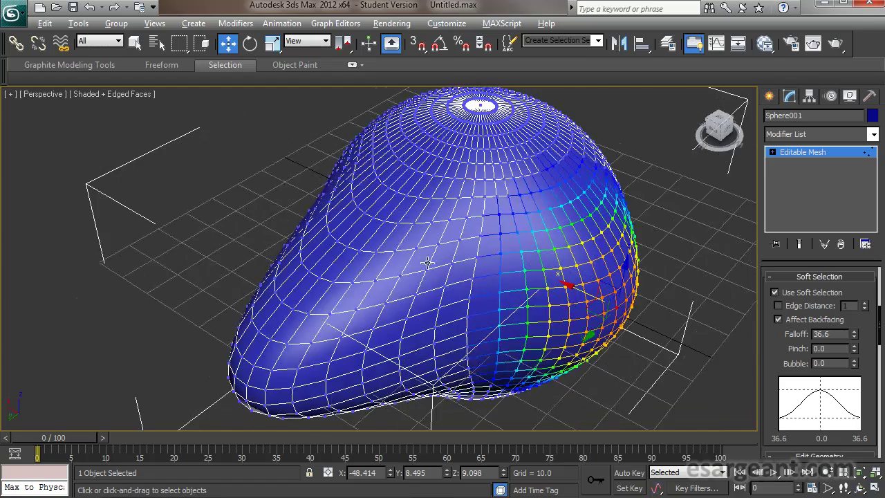
{"action": "middle_click_drag", "start_coordinate": [427, 263], "coordinate": [499, 273], "text": "alt"}
{"action": "middle_click_drag", "start_coordinate": [437, 345], "coordinate": [237, 257], "text": "alt"}
Select the neighbouring vertex on the negative X side and try moving it along X.
{"action": "left_click", "coordinate": [274, 242]}
{"action": "left_click_drag", "start_coordinate": [221, 246], "coordinate": [331, 245]}
{"action": "scroll", "coordinate": [465, 277], "scroll_direction": "down", "scroll_amount": 3}
{"action": "middle_click_drag", "start_coordinate": [506, 343], "coordinate": [645, 326], "text": "alt"}
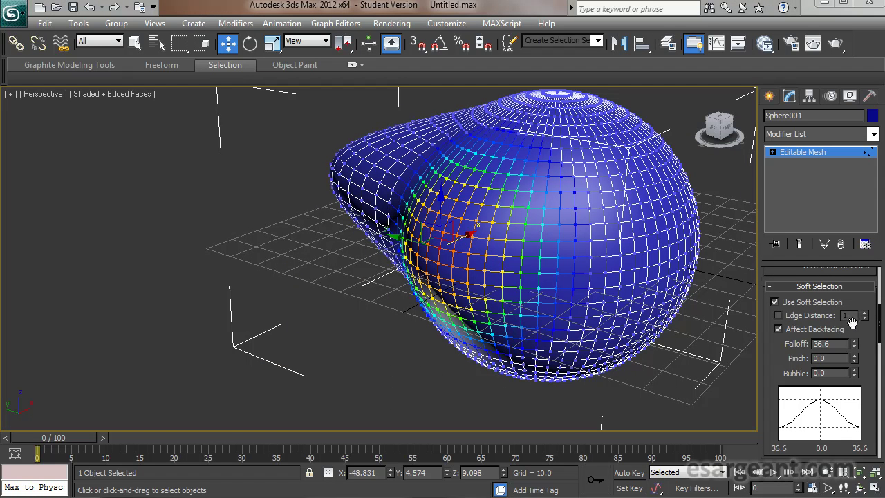
Try limiting the soft selection with an edge distance of 7, and turn the limit off again.
{"action": "left_click", "coordinate": [778, 315]}
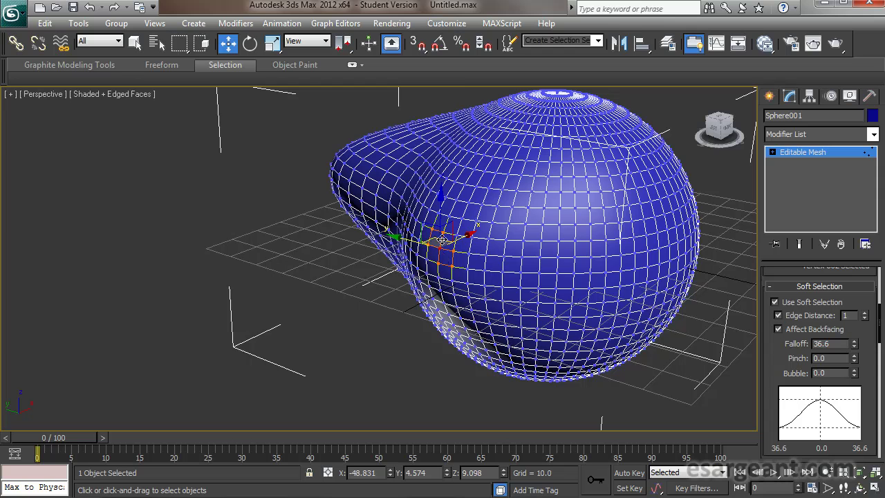
{"action": "left_click", "coordinate": [864, 313]}
{"action": "left_click", "coordinate": [864, 313]}
{"action": "left_click", "coordinate": [864, 314]}
{"action": "left_click", "coordinate": [864, 313]}
{"action": "left_click", "coordinate": [864, 313]}
{"action": "left_click", "coordinate": [864, 313]}
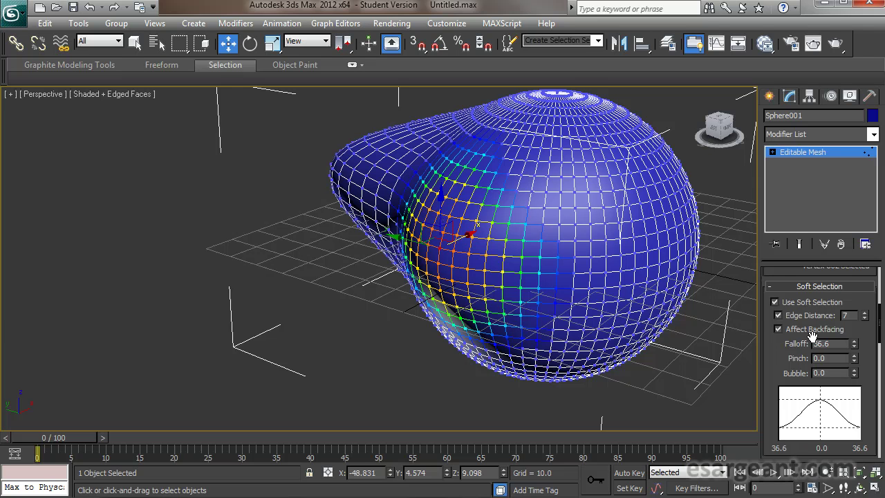
{"action": "left_click", "coordinate": [779, 315]}
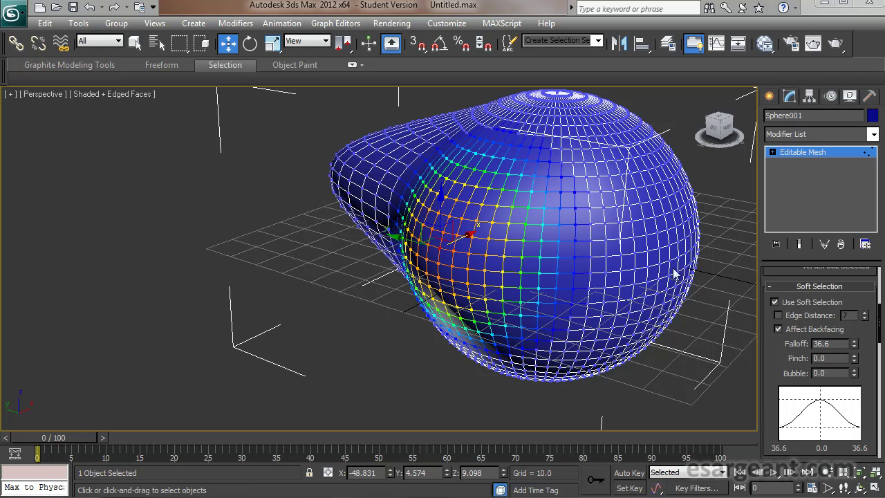
Try soft selection pinch values of 1.5 and -1.18, pulling the vertex outward along X to about -71.4 with the negative pinch.
{"action": "left_click_drag", "start_coordinate": [856, 364], "coordinate": [863, 256]}
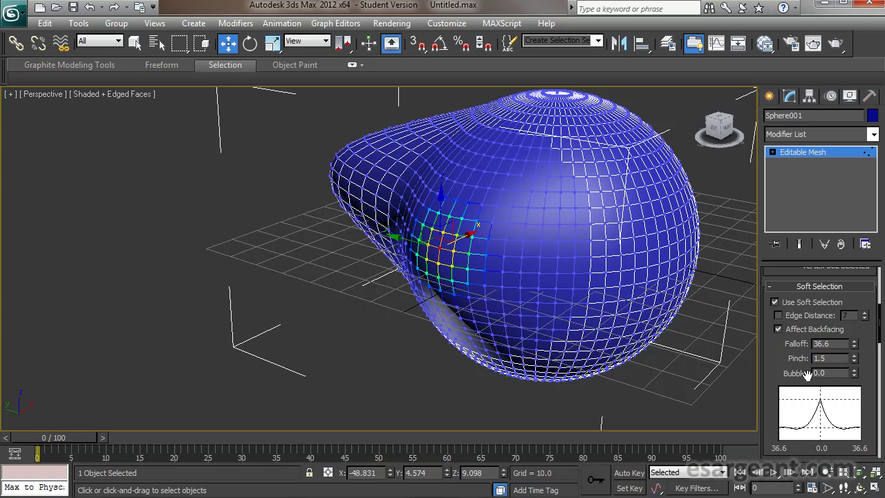
{"action": "left_click_drag", "start_coordinate": [856, 357], "coordinate": [840, 497]}
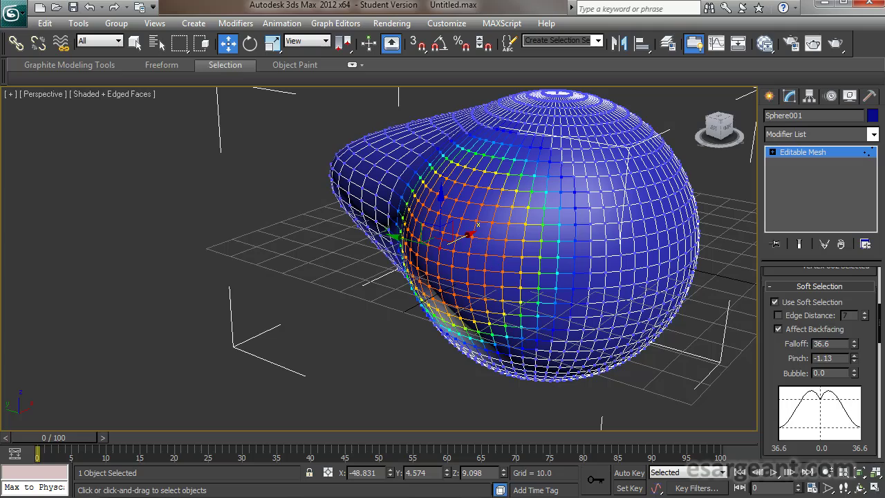
{"action": "left_click_drag", "start_coordinate": [466, 235], "coordinate": [415, 255]}
{"action": "middle_click_drag", "start_coordinate": [304, 326], "coordinate": [373, 228], "text": "alt"}
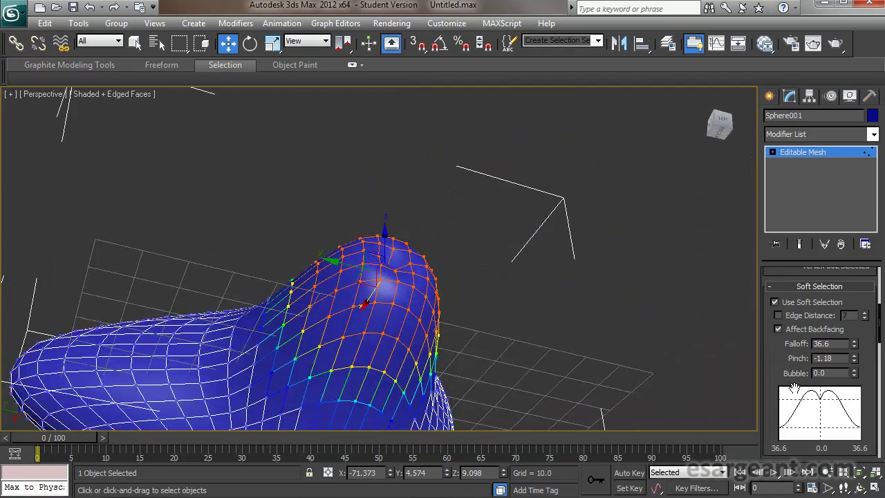
{"action": "middle_click_drag", "start_coordinate": [501, 247], "coordinate": [409, 267], "text": "alt"}
{"action": "middle_click_drag", "start_coordinate": [463, 305], "coordinate": [403, 242], "text": "alt"}
{"action": "middle_click_drag", "start_coordinate": [463, 265], "coordinate": [507, 290], "text": "alt"}
{"action": "left_click_drag", "start_coordinate": [517, 289], "coordinate": [624, 282]}
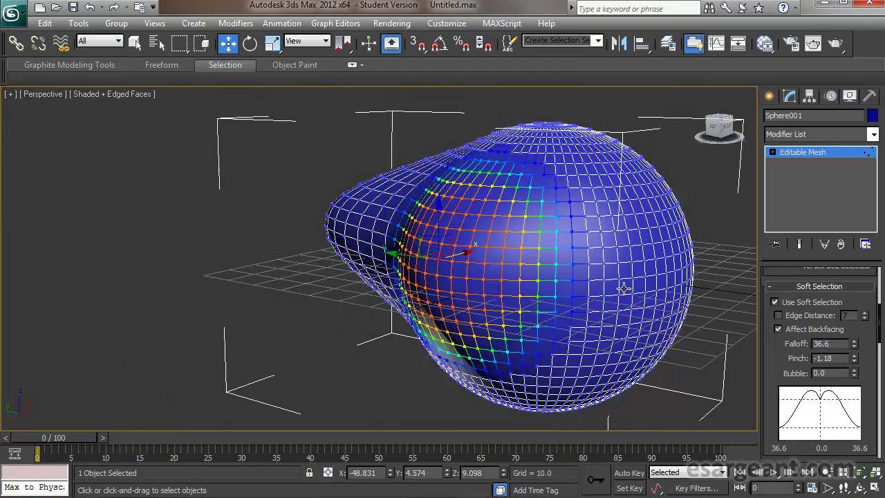
Reset the soft selection pinch to 0 and raise the bubble value.
{"action": "double_click", "coordinate": [841, 361]}
{"action": "type", "text": "-0"}
{"action": "left_click", "coordinate": [833, 373]}
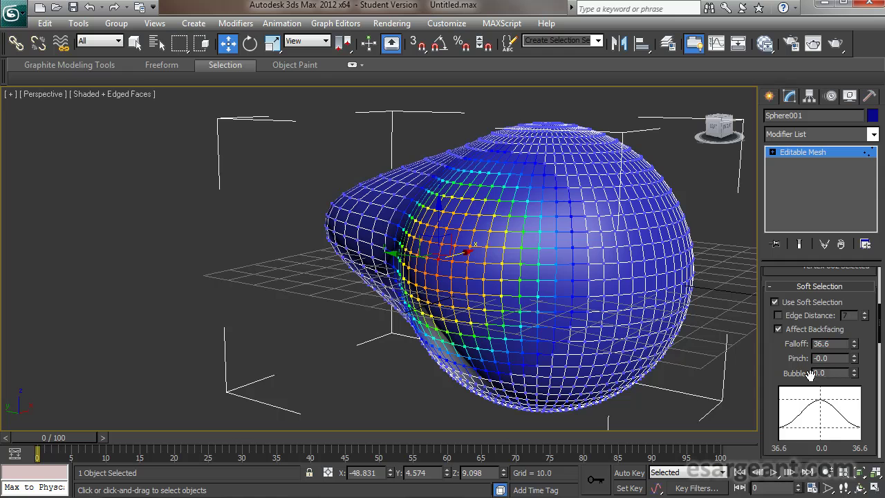
{"action": "left_click_drag", "start_coordinate": [854, 377], "coordinate": [852, 317]}
Pull the softly selected vertex outward from the mesh's side using the raised bubble, and inspect the bulge.
{"action": "middle_click_drag", "start_coordinate": [543, 292], "coordinate": [493, 262], "text": "alt"}
{"action": "left_click_drag", "start_coordinate": [492, 262], "coordinate": [332, 246]}
{"action": "middle_click_drag", "start_coordinate": [332, 247], "coordinate": [331, 301], "text": "alt"}
{"action": "left_click_drag", "start_coordinate": [333, 256], "coordinate": [346, 275]}
{"action": "middle_click_drag", "start_coordinate": [346, 275], "coordinate": [528, 307], "text": "alt"}
{"action": "middle_click_drag", "start_coordinate": [596, 344], "coordinate": [483, 262], "text": "alt"}
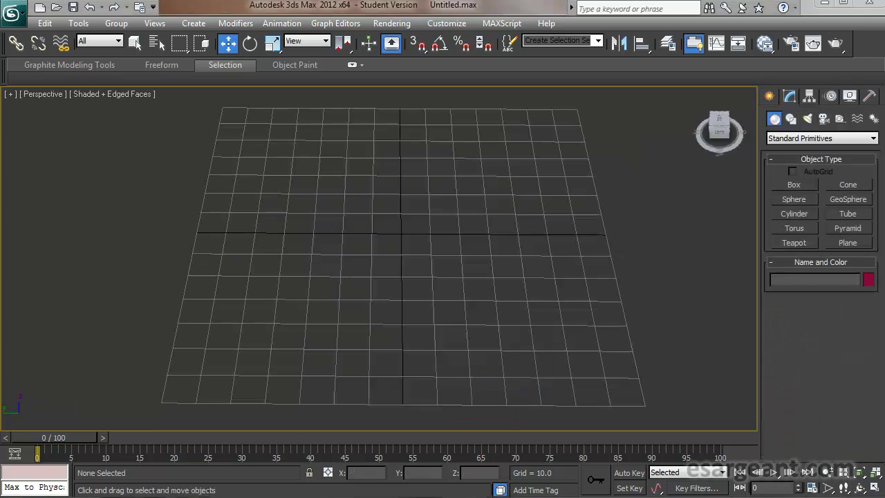
Create two separate cubes on opposite halves of the grid, with sides of about 36.9 and 37.3.
{"action": "left_click", "coordinate": [801, 183]}
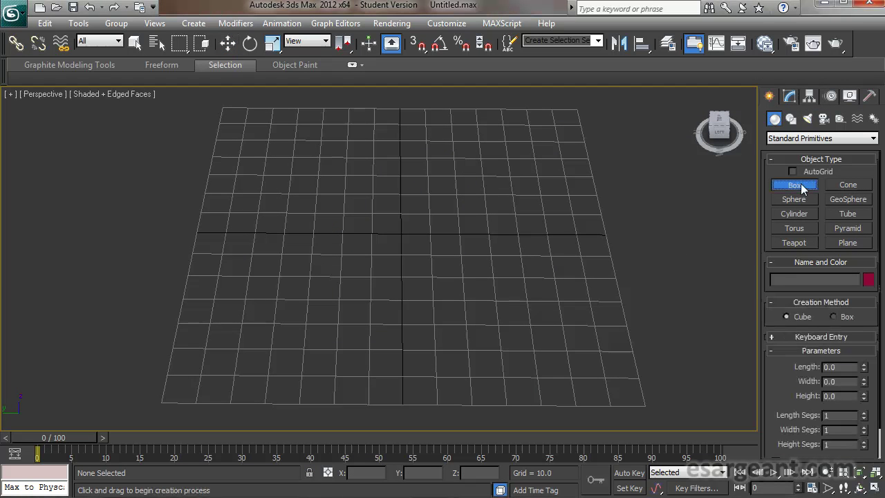
{"action": "left_click_drag", "start_coordinate": [286, 245], "coordinate": [339, 231]}
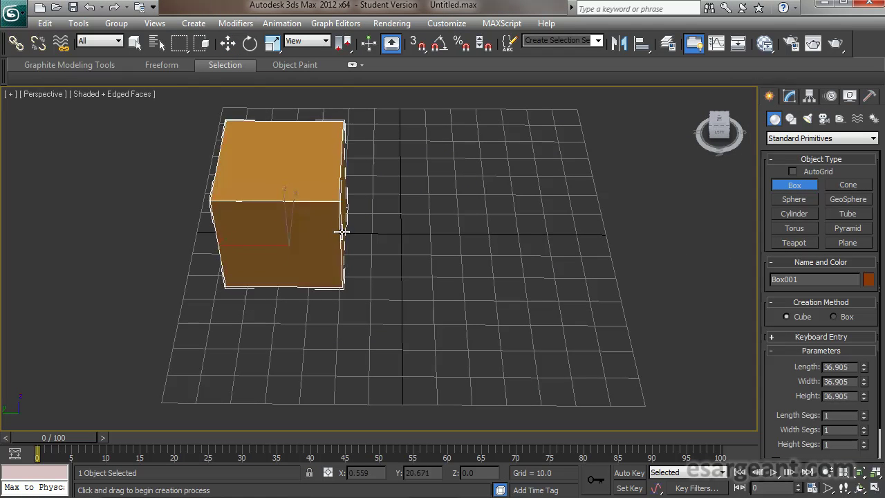
{"action": "left_click_drag", "start_coordinate": [508, 248], "coordinate": [551, 226]}
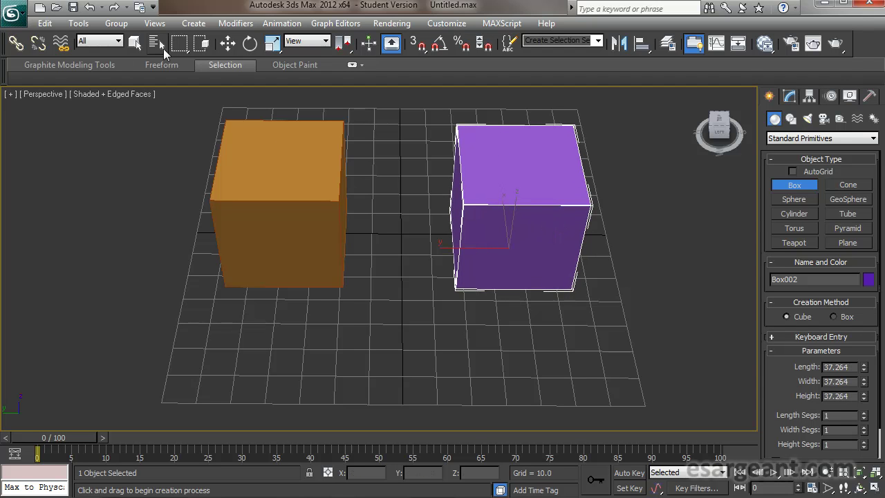
Convert the orange box to an Editable Mesh.
{"action": "left_click", "coordinate": [136, 43]}
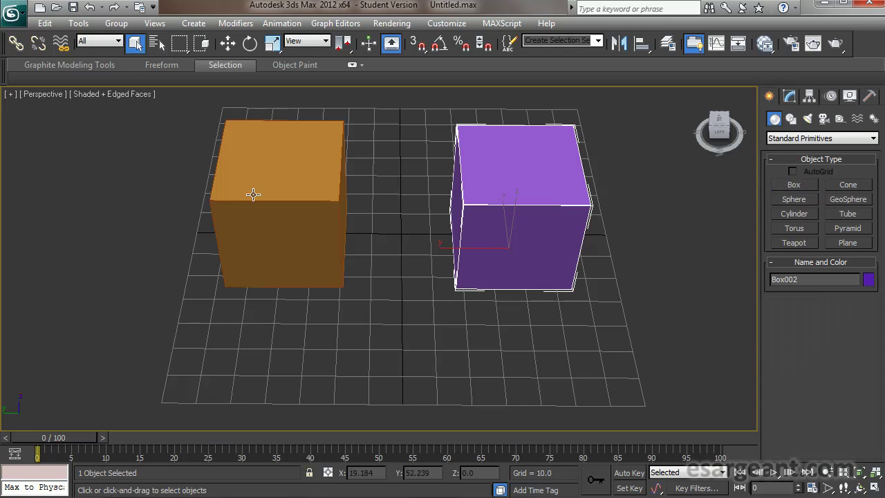
{"action": "left_click", "coordinate": [291, 197]}
{"action": "right_click", "coordinate": [292, 170]}
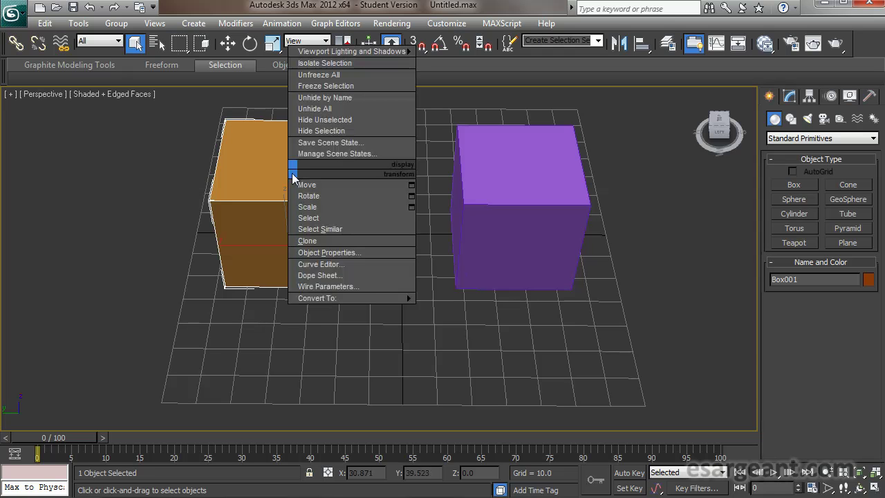
{"action": "mouse_move", "coordinate": [371, 297]}
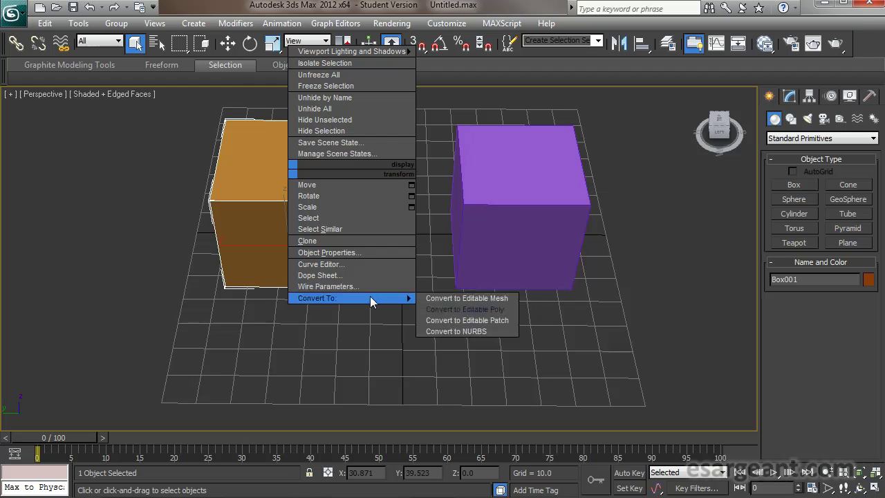
{"action": "left_click", "coordinate": [438, 298]}
Convert the purple box to an Editable Poly.
{"action": "left_click", "coordinate": [512, 201]}
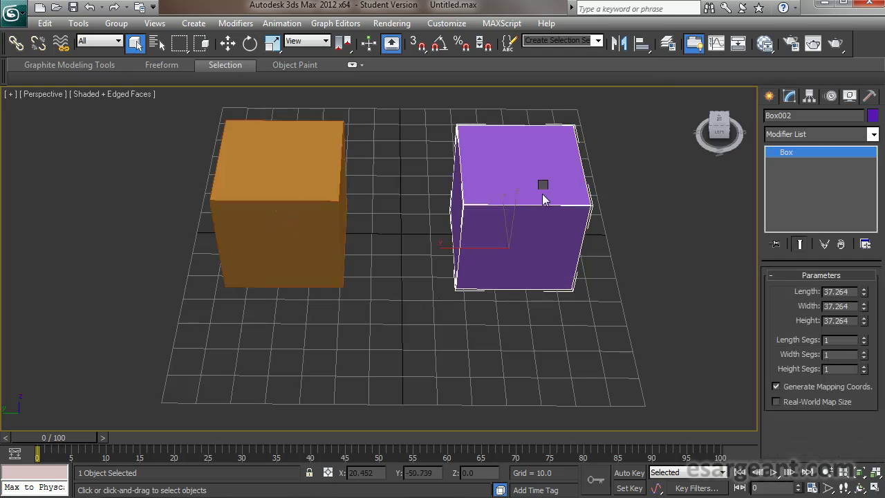
{"action": "right_click", "coordinate": [543, 199]}
{"action": "mouse_move", "coordinate": [652, 319]}
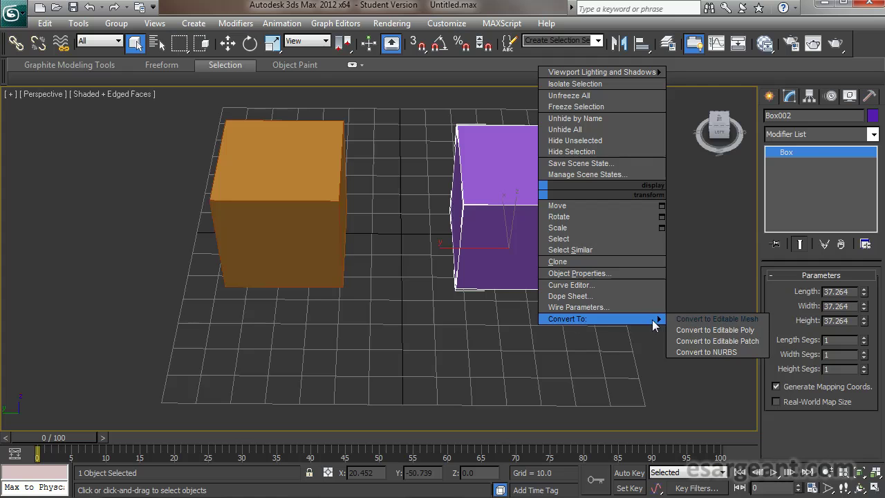
{"action": "left_click", "coordinate": [704, 331]}
Compare the Selection options of the orange Editable Mesh box with those of the purple Editable Poly box.
{"action": "left_click", "coordinate": [305, 205]}
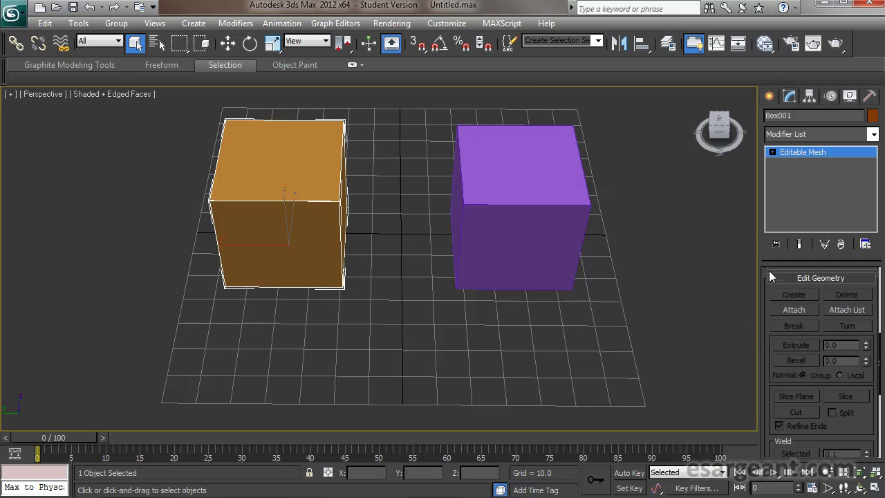
{"action": "left_click_drag", "start_coordinate": [765, 296], "coordinate": [770, 477]}
{"action": "left_click_drag", "start_coordinate": [767, 316], "coordinate": [775, 404]}
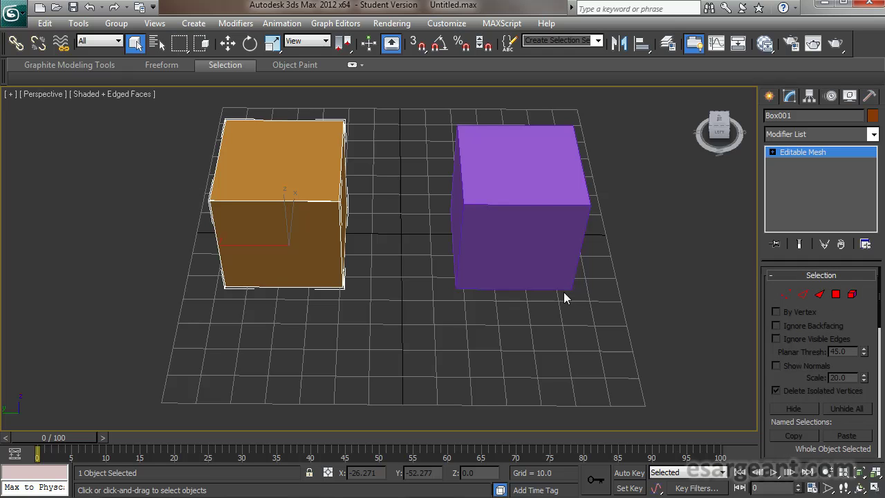
{"action": "left_click", "coordinate": [523, 207]}
{"action": "left_click_drag", "start_coordinate": [765, 275], "coordinate": [806, 487]}
{"action": "left_click_drag", "start_coordinate": [765, 308], "coordinate": [777, 477]}
{"action": "left_click_drag", "start_coordinate": [770, 345], "coordinate": [767, 483]}
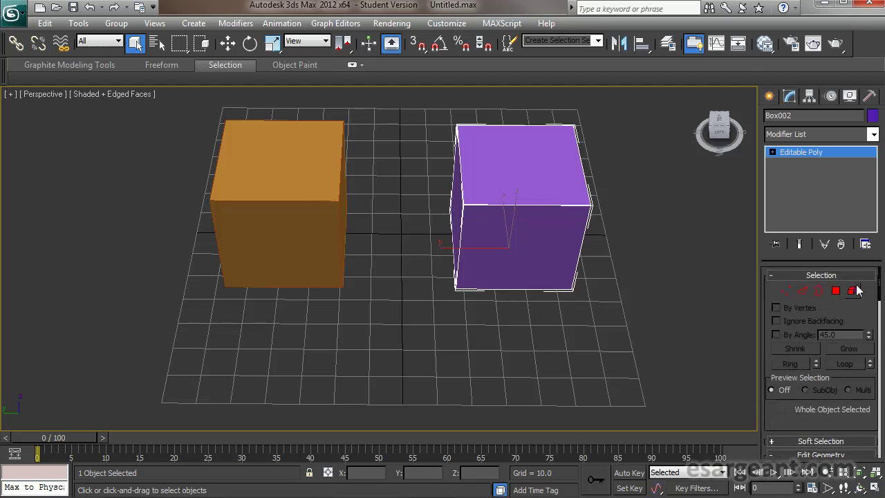
{"action": "left_click", "coordinate": [275, 187]}
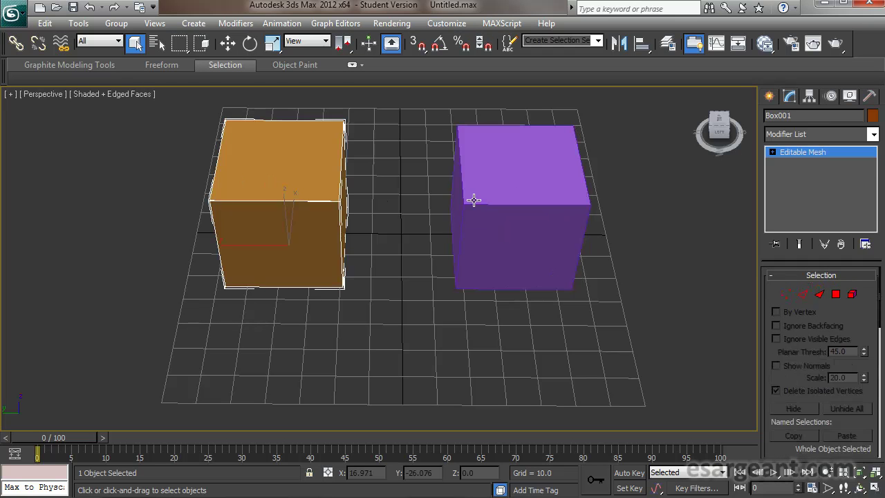
{"action": "left_click", "coordinate": [520, 195]}
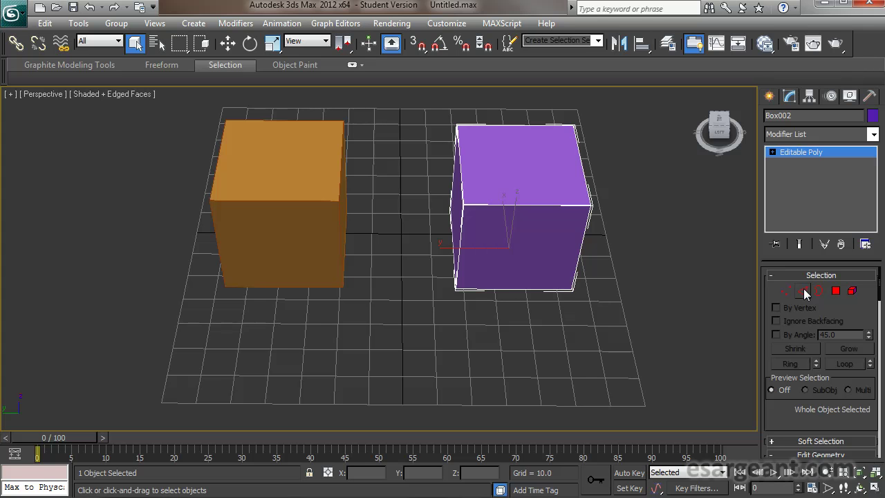
Compare the Edit Geometry options of both boxes and review the Editable Poly's Subdivision Surface settings.
{"action": "left_click", "coordinate": [272, 187]}
{"action": "left_click_drag", "start_coordinate": [767, 382], "coordinate": [769, 168]}
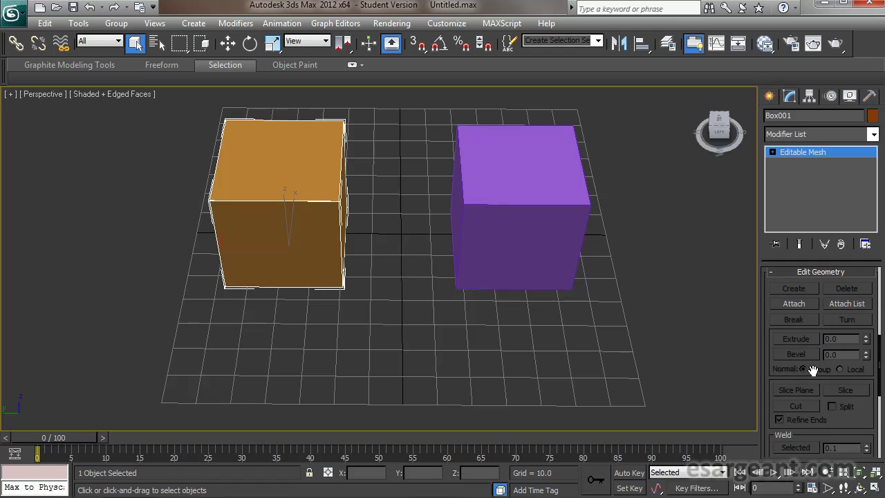
{"action": "left_click_drag", "start_coordinate": [767, 419], "coordinate": [772, 293]}
{"action": "left_click", "coordinate": [565, 212]}
{"action": "left_click_drag", "start_coordinate": [770, 359], "coordinate": [768, 232]}
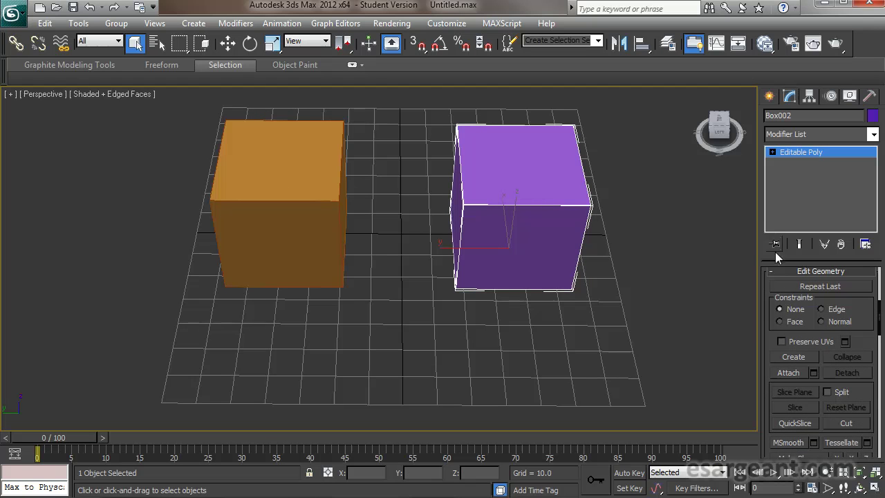
{"action": "left_click_drag", "start_coordinate": [770, 341], "coordinate": [767, 300]}
{"action": "left_click_drag", "start_coordinate": [768, 345], "coordinate": [758, 282]}
{"action": "left_click_drag", "start_coordinate": [782, 379], "coordinate": [761, 176]}
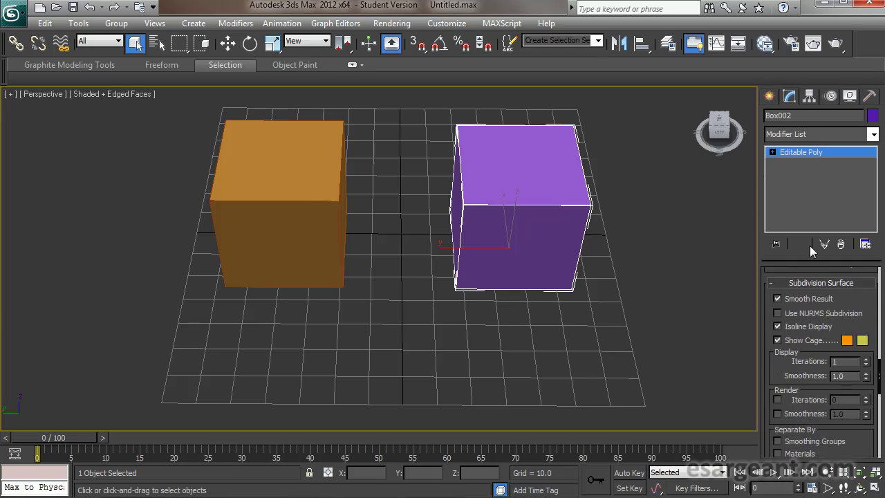
{"action": "left_click_drag", "start_coordinate": [768, 313], "coordinate": [787, 497]}
{"action": "left_click_drag", "start_coordinate": [768, 304], "coordinate": [773, 497]}
{"action": "left_click_drag", "start_coordinate": [767, 316], "coordinate": [769, 478]}
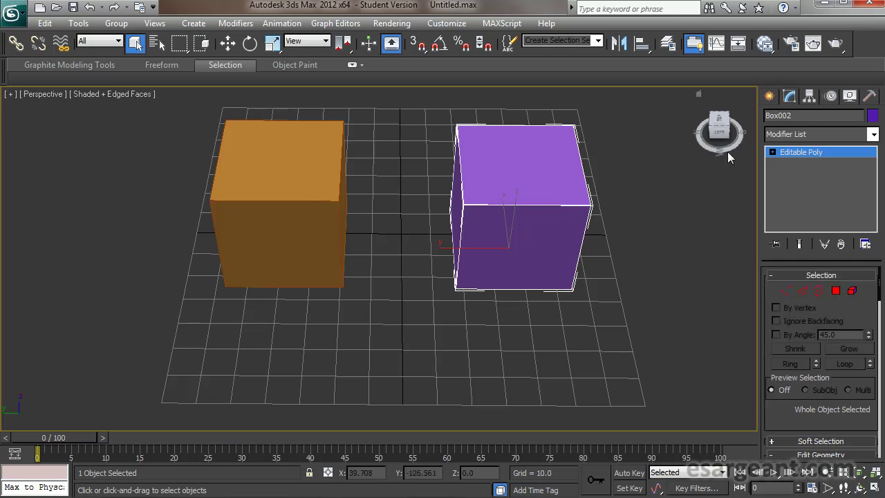
Delete the purple Editable Poly box.
{"action": "left_click", "coordinate": [657, 266]}
{"action": "left_click", "coordinate": [564, 209]}
{"action": "key", "text": "Delete"}
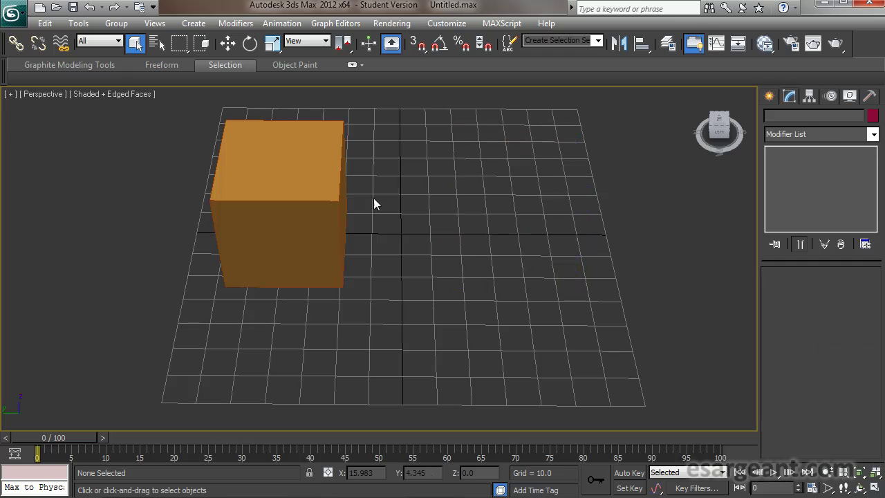
Review the orange box's Editable Mesh options and move the box along Y toward the middle of the grid.
{"action": "left_click", "coordinate": [322, 194]}
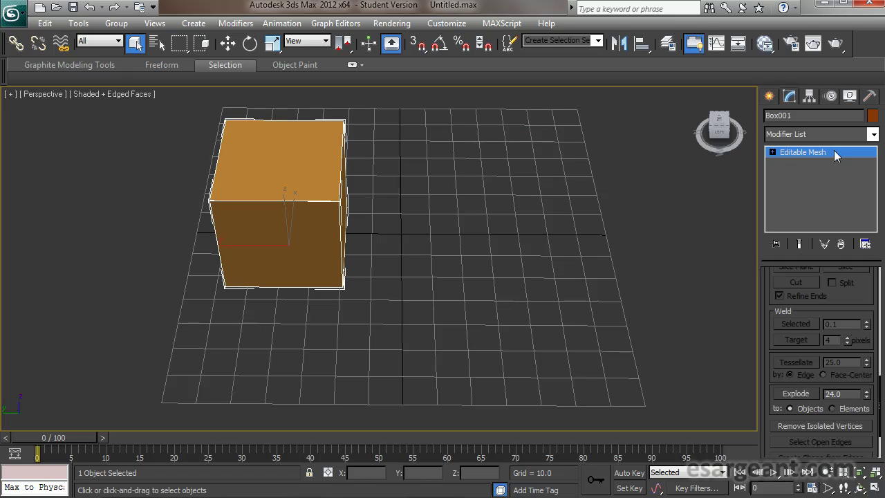
{"action": "left_click_drag", "start_coordinate": [769, 334], "coordinate": [760, 461]}
{"action": "left_click_drag", "start_coordinate": [766, 387], "coordinate": [767, 315]}
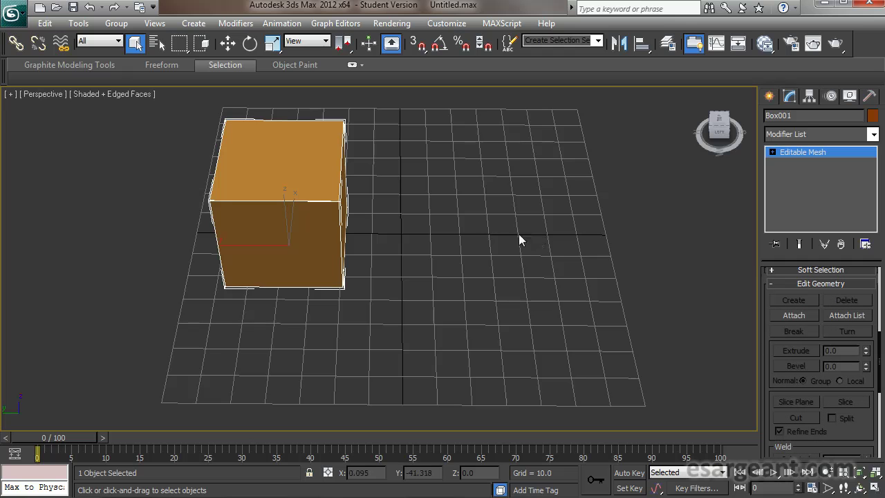
{"action": "key", "text": "w"}
{"action": "left_click_drag", "start_coordinate": [229, 248], "coordinate": [349, 253]}
{"action": "middle_click_drag", "start_coordinate": [374, 299], "coordinate": [364, 264], "text": "alt"}
{"action": "scroll", "coordinate": [372, 261], "scroll_direction": "up", "scroll_amount": 3}
{"action": "middle_click_drag", "start_coordinate": [457, 195], "coordinate": [388, 233]}
{"action": "middle_click_drag", "start_coordinate": [310, 267], "coordinate": [350, 268], "text": "alt"}
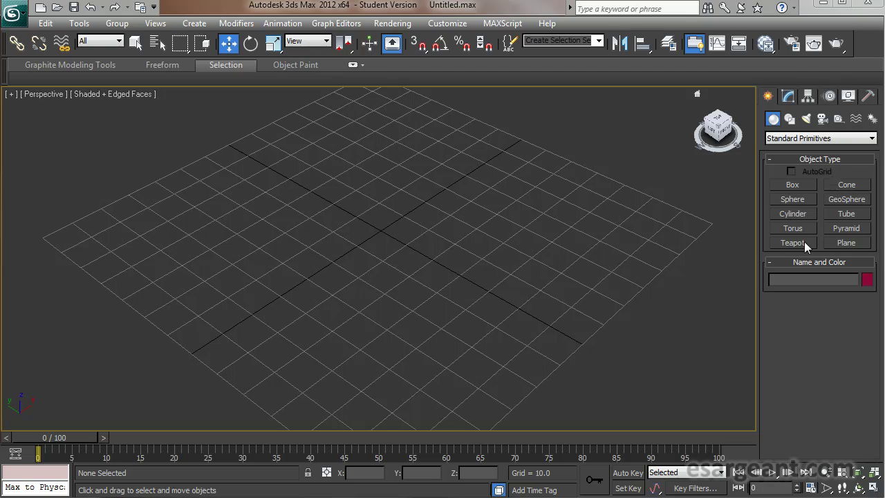
Create a sphere with a radius of about 37.4 at the grid's centre and reduce its segments to 27.
{"action": "middle_click_drag", "start_coordinate": [515, 222], "coordinate": [526, 227]}
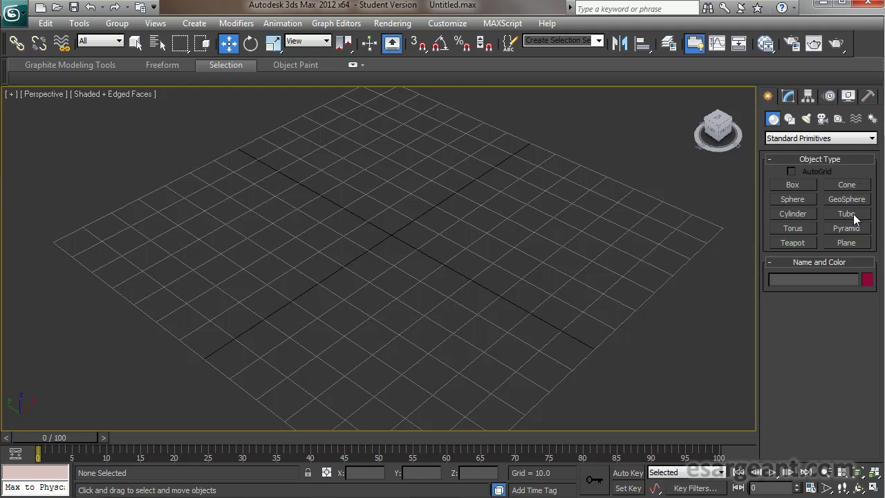
{"action": "left_click", "coordinate": [792, 199]}
{"action": "left_click_drag", "start_coordinate": [389, 230], "coordinate": [518, 241]}
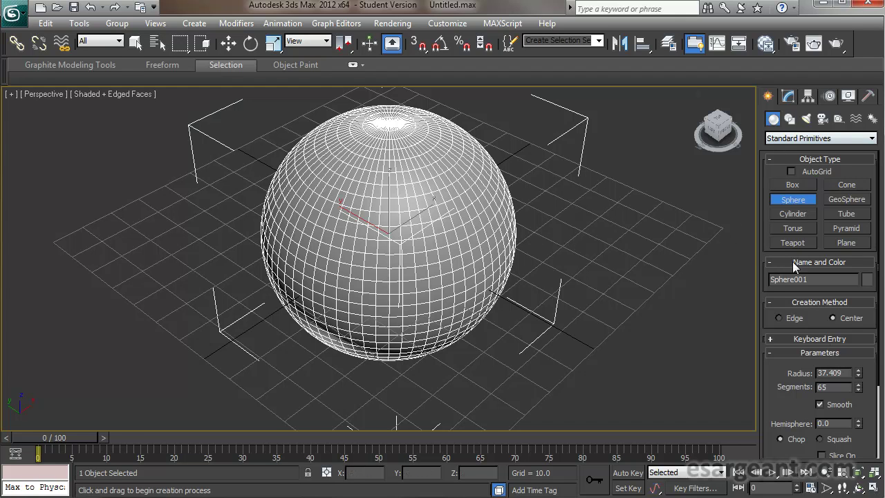
{"action": "left_click_drag", "start_coordinate": [855, 385], "coordinate": [858, 403]}
{"action": "middle_click_drag", "start_coordinate": [503, 303], "coordinate": [501, 281], "text": "alt"}
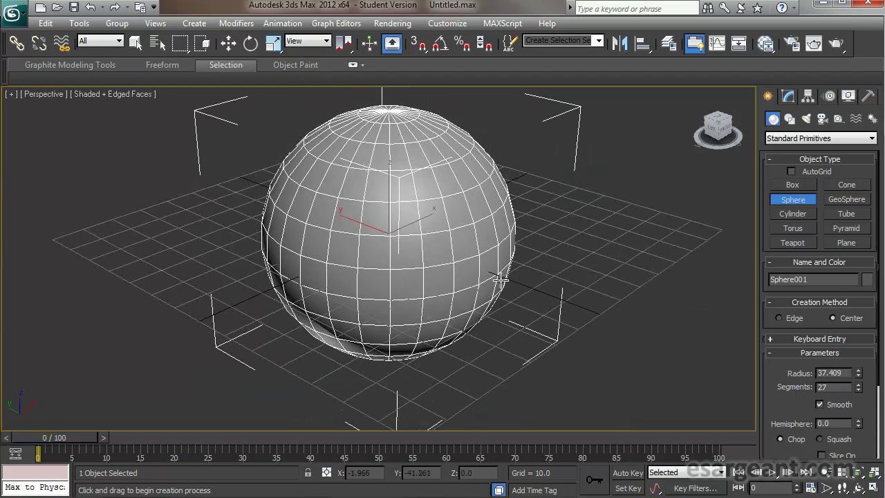
Convert the sphere to an Editable Mesh.
{"action": "left_click", "coordinate": [788, 96]}
{"action": "right_click", "coordinate": [790, 154]}
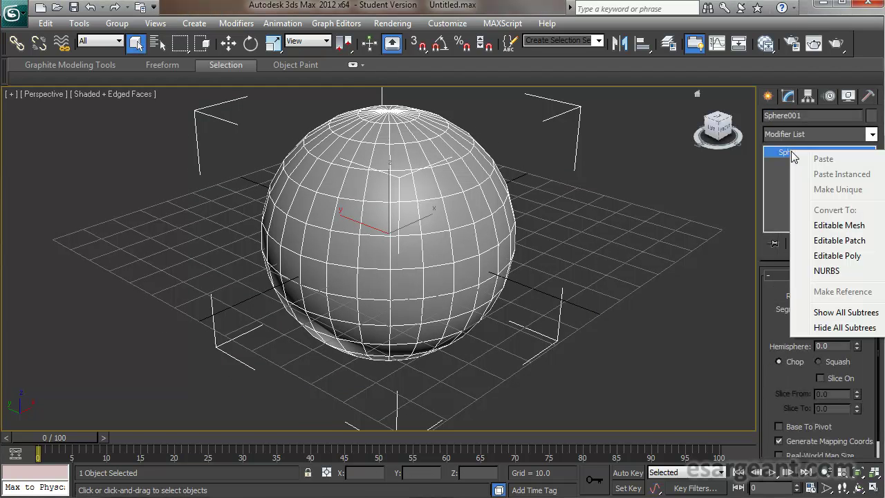
{"action": "left_click", "coordinate": [839, 225]}
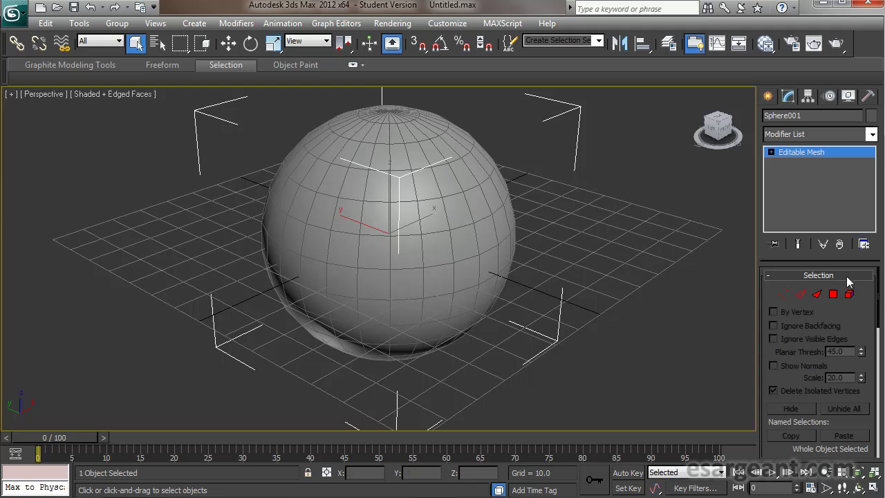
Select all polygons of the sphere at Polygon level and turn on Show Normals.
{"action": "left_click", "coordinate": [833, 294]}
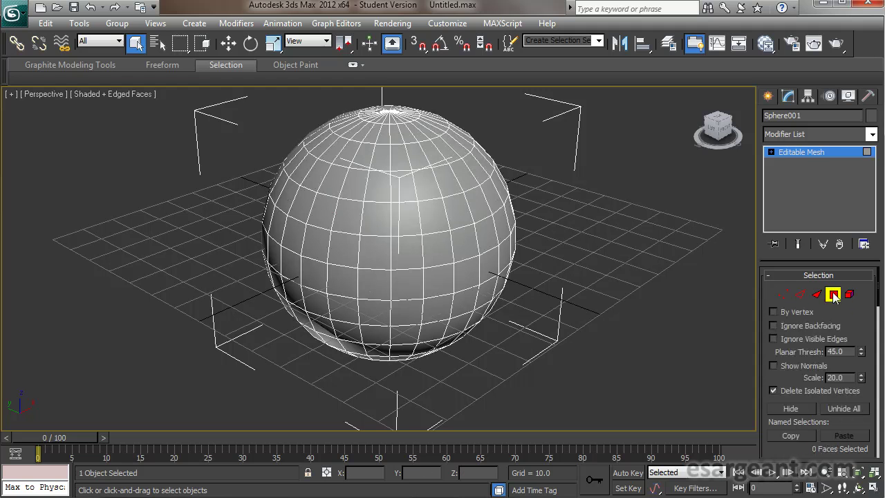
{"action": "left_click", "coordinate": [152, 95]}
{"action": "left_click", "coordinate": [90, 128]}
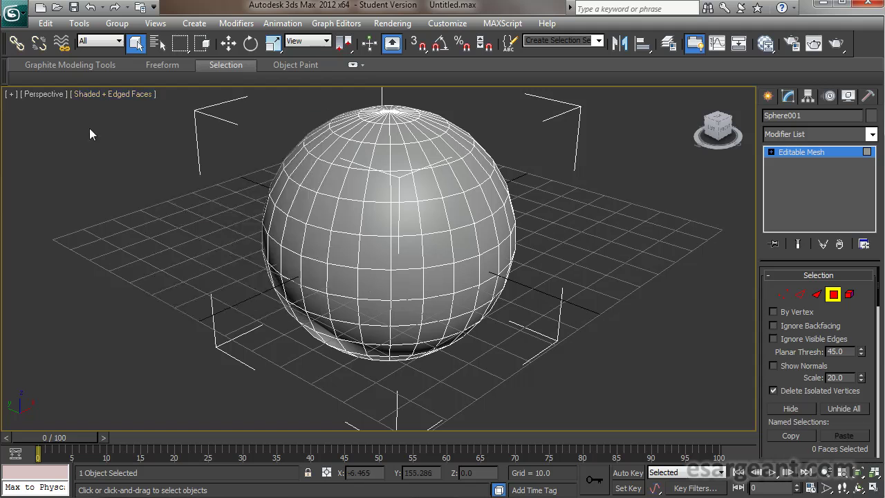
{"action": "key", "text": "ctrl+a"}
{"action": "middle_click_drag", "start_coordinate": [550, 286], "coordinate": [514, 289], "text": "alt"}
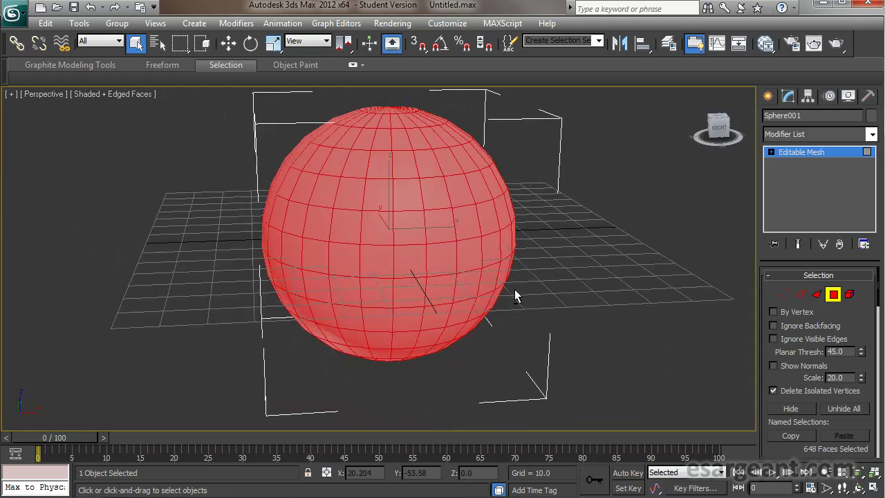
{"action": "left_click", "coordinate": [773, 365]}
Examine the direction of the polygon normals all around the sphere, up close and from several angles.
{"action": "middle_click_drag", "start_coordinate": [514, 322], "coordinate": [419, 226], "text": "alt"}
{"action": "scroll", "coordinate": [356, 259], "scroll_direction": "up", "scroll_amount": 2}
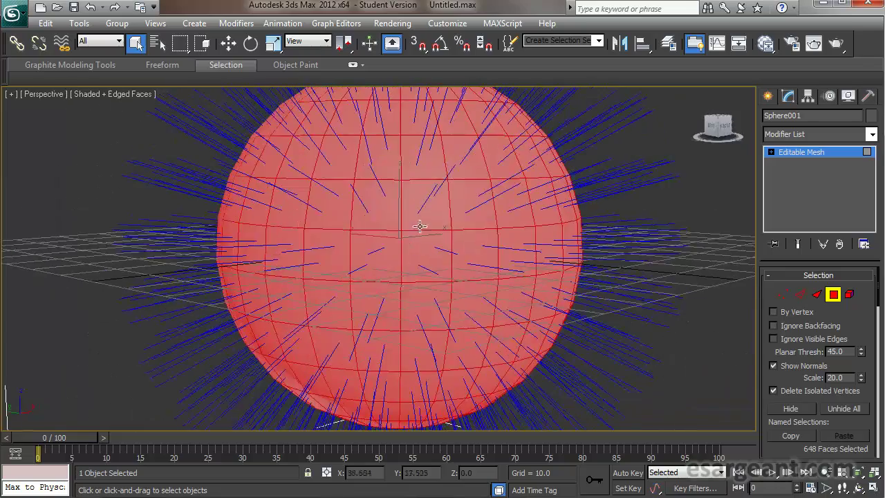
{"action": "middle_click_drag", "start_coordinate": [367, 236], "coordinate": [394, 282], "text": "alt"}
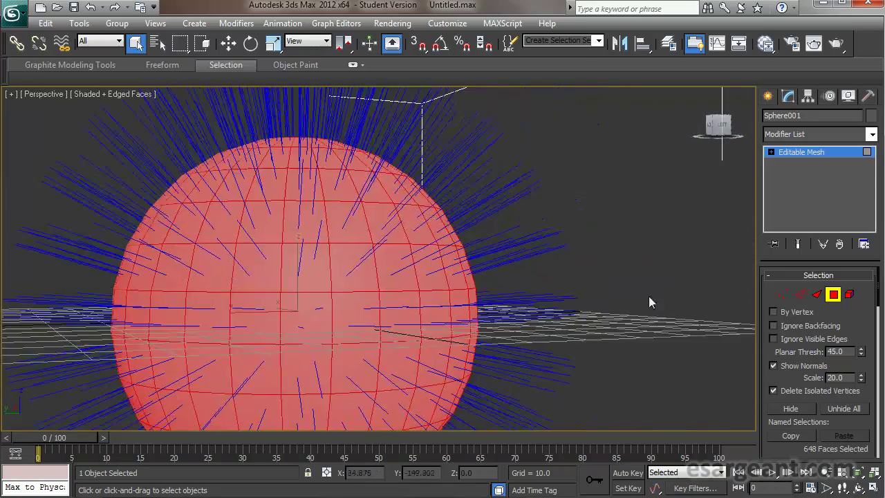
{"action": "middle_click_drag", "start_coordinate": [643, 273], "coordinate": [412, 325], "text": "alt"}
{"action": "scroll", "coordinate": [414, 275], "scroll_direction": "down", "scroll_amount": 3}
{"action": "middle_click_drag", "start_coordinate": [435, 254], "coordinate": [355, 241], "text": "alt"}
{"action": "middle_click_drag", "start_coordinate": [238, 246], "coordinate": [424, 240], "text": "alt"}
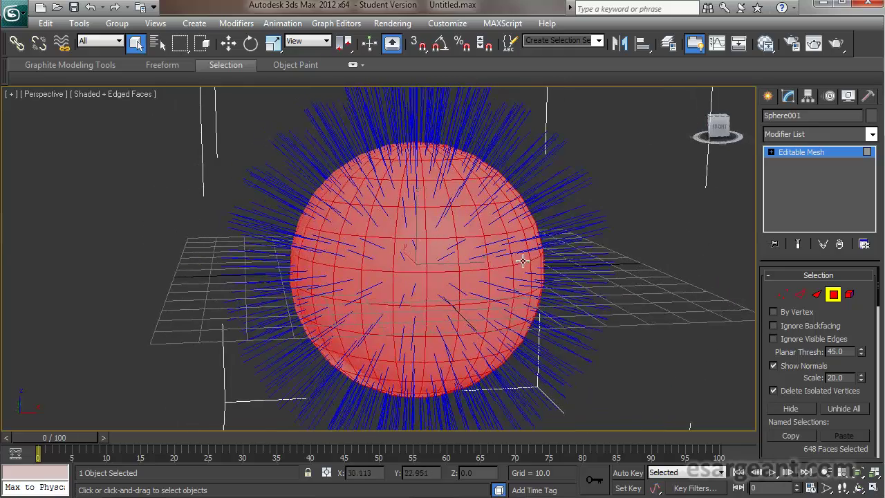
Switch to Vertex level, select all of the sphere's vertices and turn on Show Normals for them.
{"action": "left_click", "coordinate": [833, 294]}
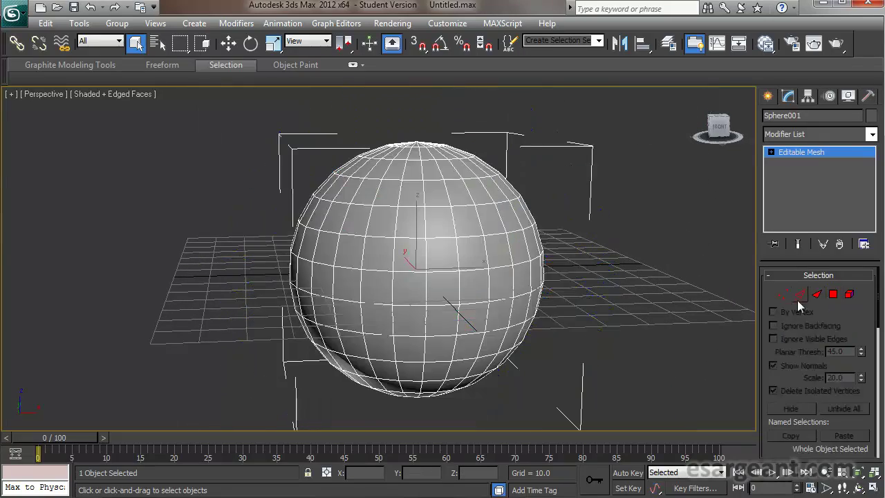
{"action": "left_click", "coordinate": [783, 294]}
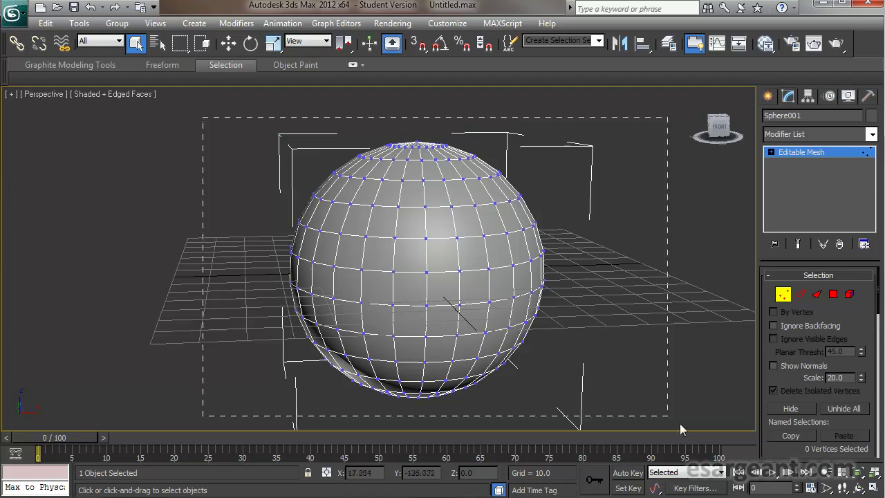
{"action": "left_click", "coordinate": [774, 367]}
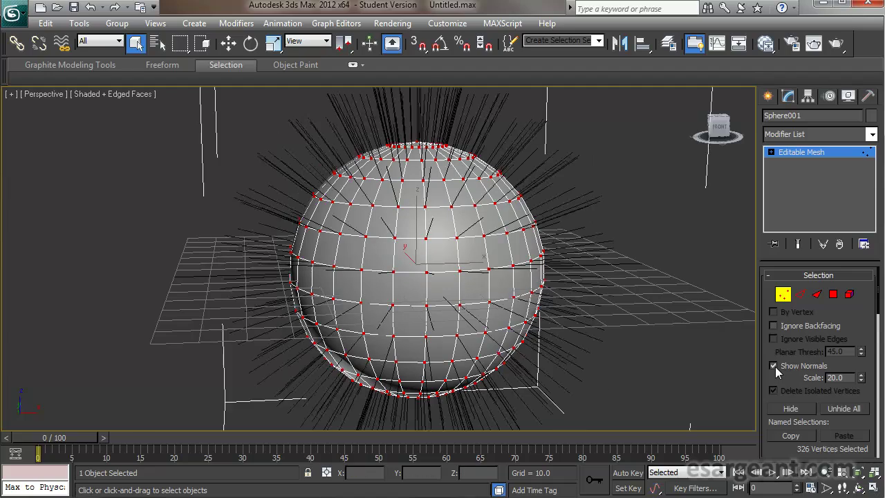
{"action": "middle_click_drag", "start_coordinate": [517, 313], "coordinate": [471, 299], "text": "alt"}
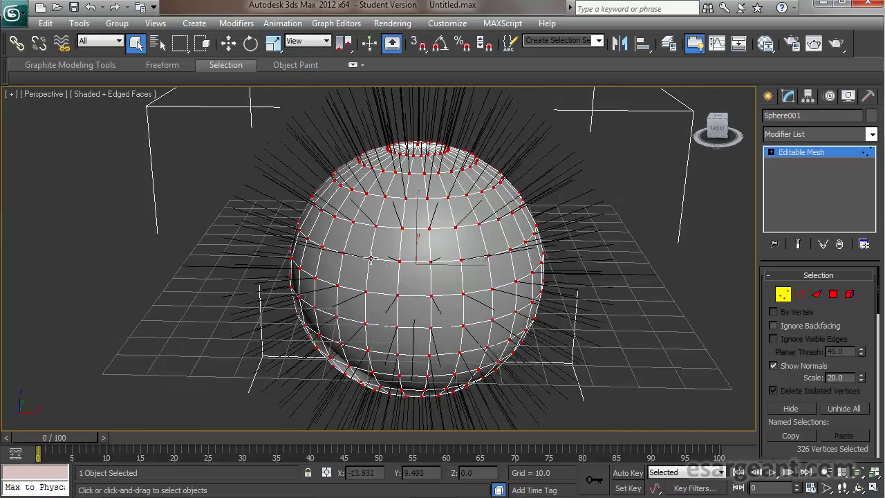
Turn off the Edged Faces display in the Perspective viewport.
{"action": "middle_click_drag", "start_coordinate": [408, 288], "coordinate": [428, 296], "text": "alt"}
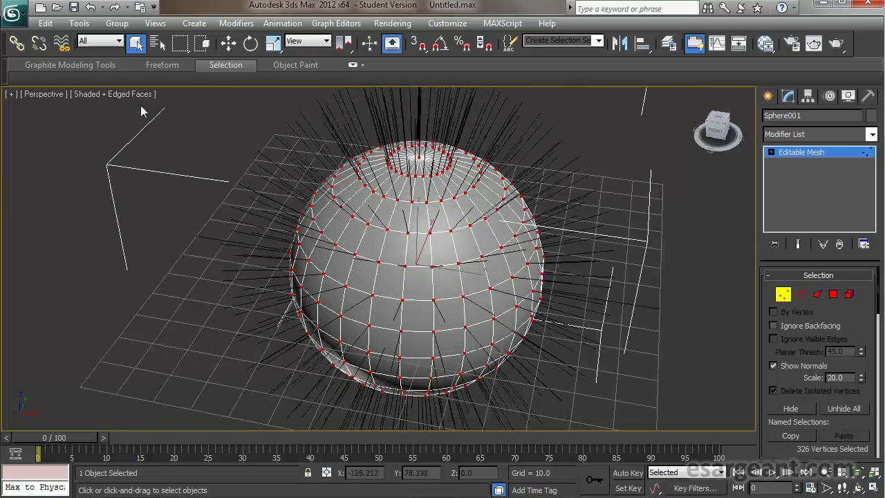
{"action": "left_click", "coordinate": [123, 95]}
{"action": "left_click", "coordinate": [152, 156]}
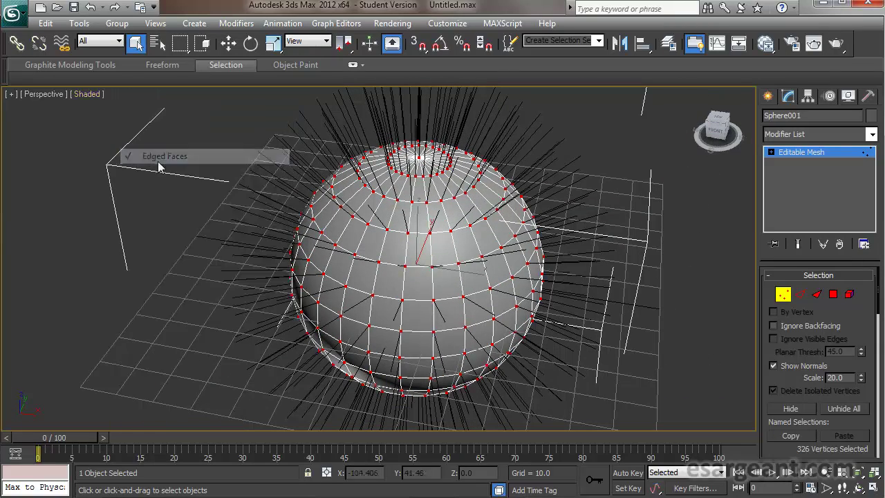
Clear the vertex selection, leave Vertex level and examine the deselected sphere's smooth shading from several angles.
{"action": "left_click", "coordinate": [142, 207]}
{"action": "double_click", "coordinate": [94, 92]}
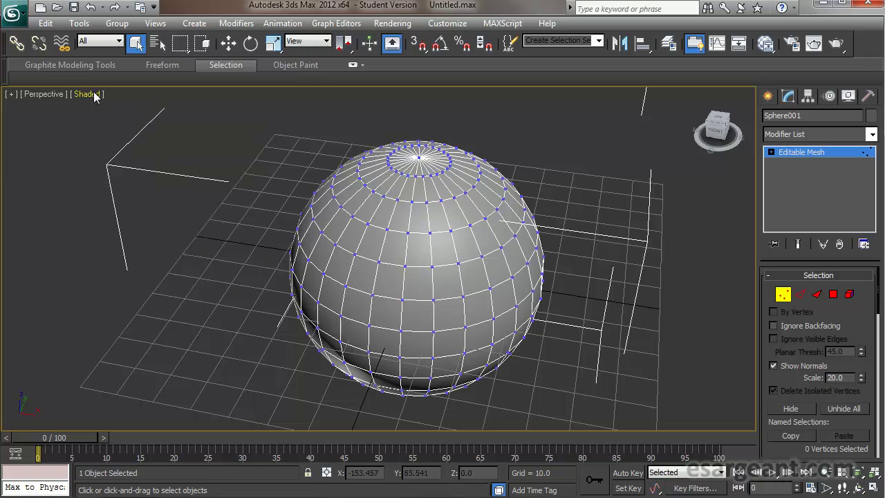
{"action": "left_click", "coordinate": [788, 293]}
{"action": "left_click", "coordinate": [631, 242]}
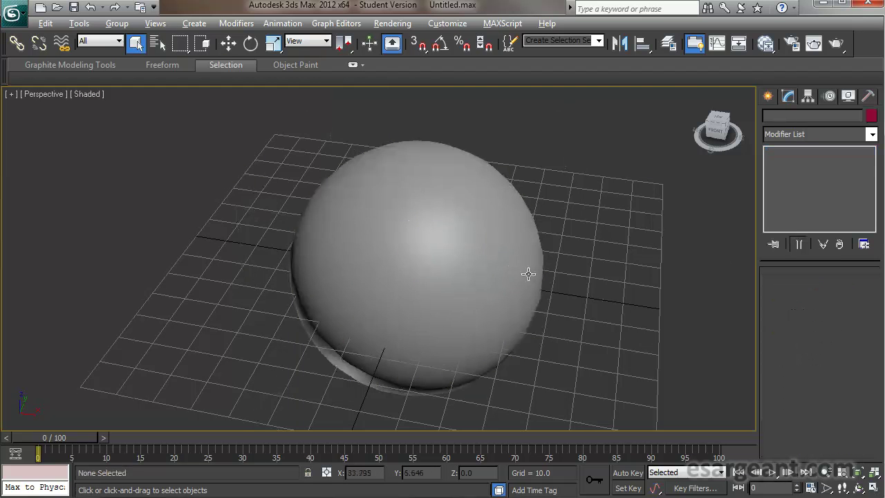
{"action": "middle_click_drag", "start_coordinate": [528, 273], "coordinate": [549, 239], "text": "alt"}
{"action": "middle_click_drag", "start_coordinate": [441, 267], "coordinate": [372, 272], "text": "alt"}
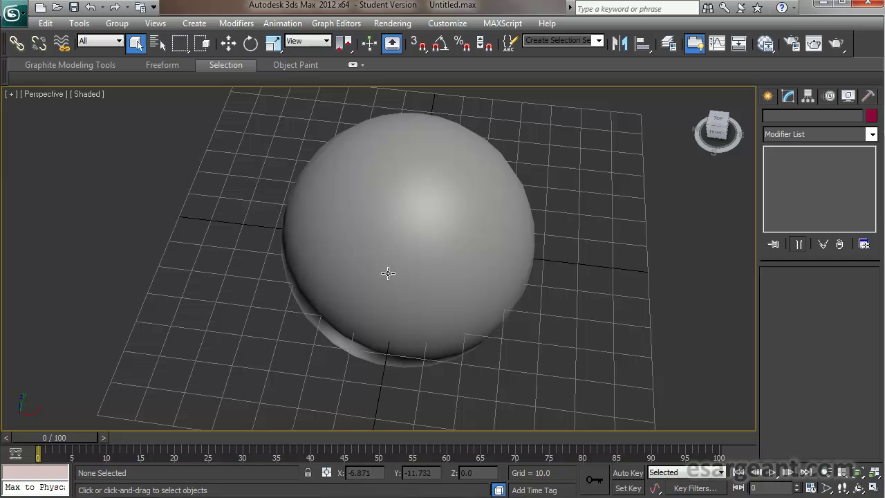
{"action": "middle_click_drag", "start_coordinate": [476, 272], "coordinate": [436, 271], "text": "alt"}
Delete the sphere and draw a plane about 81 long and 58 wide near the grid's centre.
{"action": "left_click", "coordinate": [422, 256]}
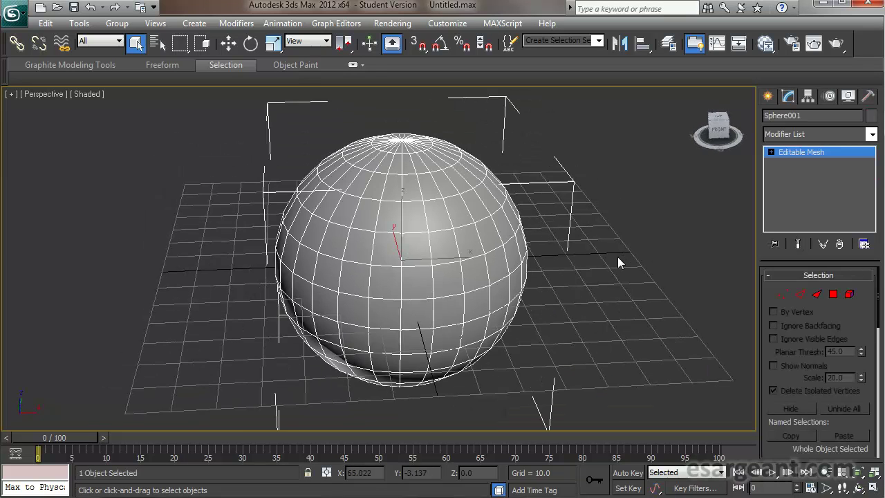
{"action": "key", "text": "Delete"}
{"action": "left_click", "coordinate": [770, 96]}
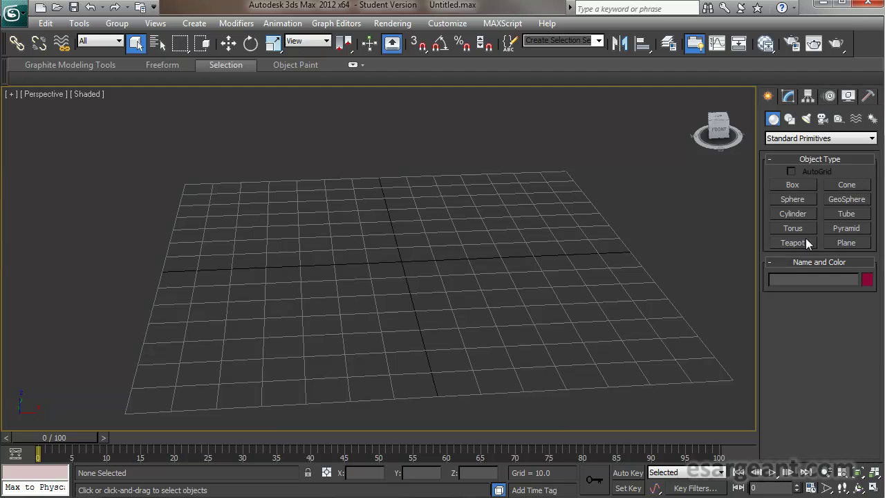
{"action": "left_click", "coordinate": [845, 243]}
{"action": "left_click_drag", "start_coordinate": [314, 224], "coordinate": [559, 338]}
{"action": "middle_click_drag", "start_coordinate": [478, 308], "coordinate": [468, 316], "text": "alt"}
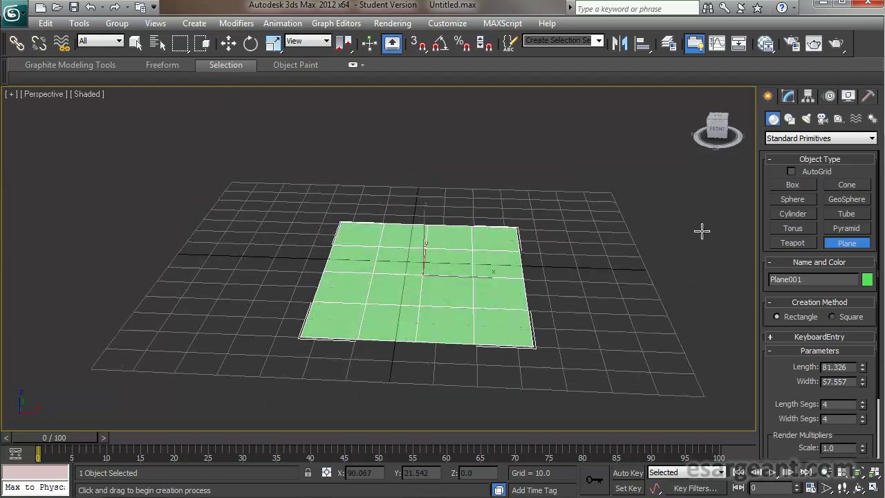
Convert the plane to an Editable Mesh and show the normals of its selected polygons at Polygon level.
{"action": "left_click", "coordinate": [788, 96]}
{"action": "right_click", "coordinate": [794, 151]}
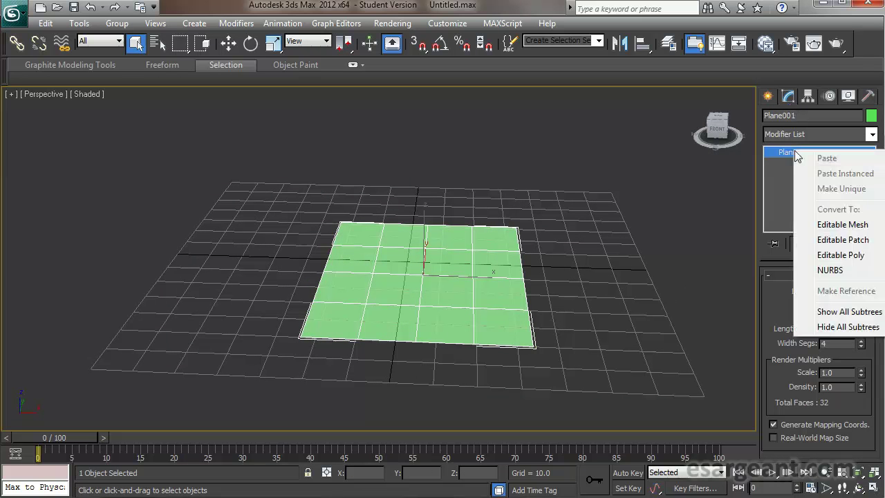
{"action": "left_click", "coordinate": [842, 224]}
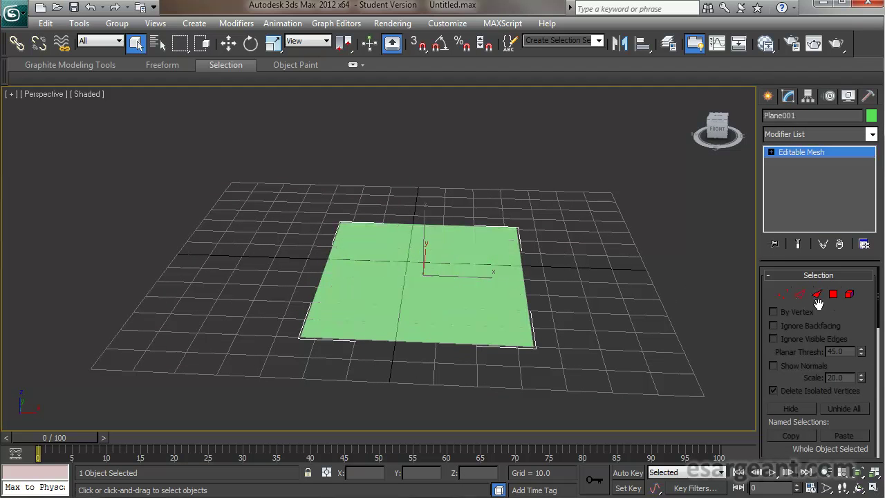
{"action": "left_click", "coordinate": [833, 294]}
{"action": "left_click", "coordinate": [773, 365]}
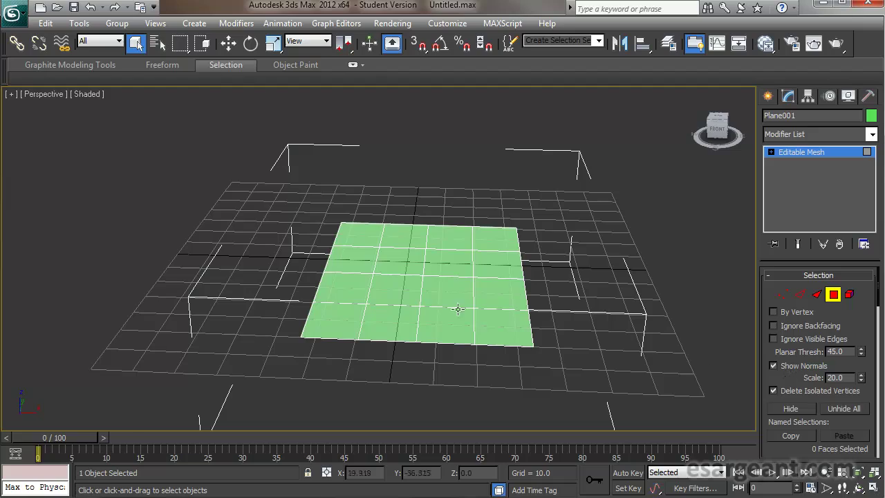
{"action": "left_click_drag", "start_coordinate": [366, 266], "coordinate": [567, 399]}
Examine the plane's polygon normals from several angles and leave Polygon level.
{"action": "mouse_move", "coordinate": [466, 353]}
{"action": "middle_mouse_down", "text": "alt"}
{"action": "mouse_move", "coordinate": [488, 281]}
{"action": "mouse_move", "coordinate": [466, 366]}
{"action": "middle_mouse_up", "text": "alt"}
{"action": "middle_click_drag", "start_coordinate": [419, 315], "coordinate": [387, 284], "text": "alt"}
{"action": "middle_click_drag", "start_coordinate": [454, 308], "coordinate": [429, 355], "text": "alt"}
{"action": "middle_click_drag", "start_coordinate": [435, 276], "coordinate": [405, 294], "text": "alt"}
{"action": "middle_click_drag", "start_coordinate": [495, 275], "coordinate": [474, 204], "text": "alt"}
{"action": "middle_click_drag", "start_coordinate": [486, 325], "coordinate": [446, 184], "text": "alt"}
{"action": "middle_click_drag", "start_coordinate": [440, 258], "coordinate": [401, 293], "text": "alt"}
{"action": "left_click", "coordinate": [833, 295]}
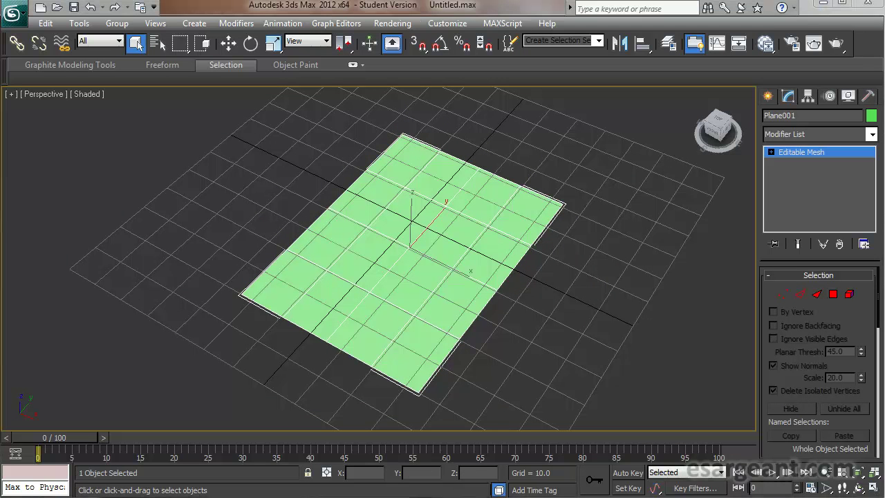
Delete the plane and draw a sphere with a radius of about 42.5 near the grid's centre.
{"action": "key", "text": "w"}
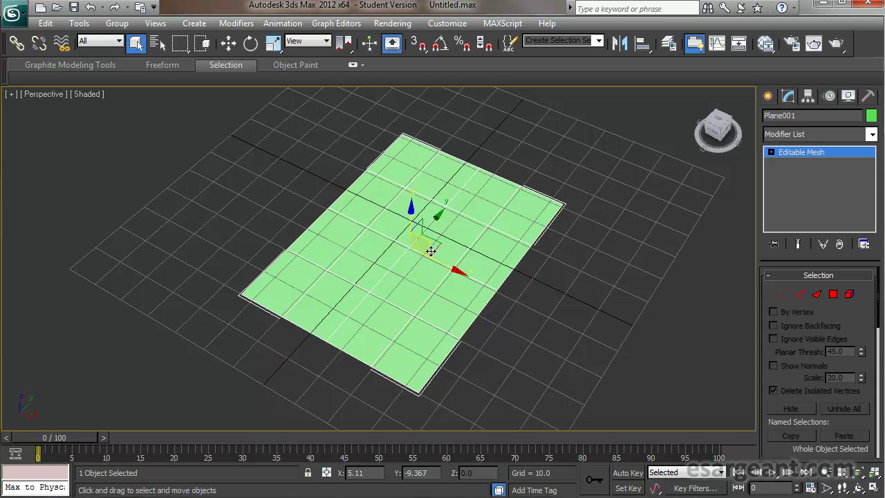
{"action": "key", "text": "Delete"}
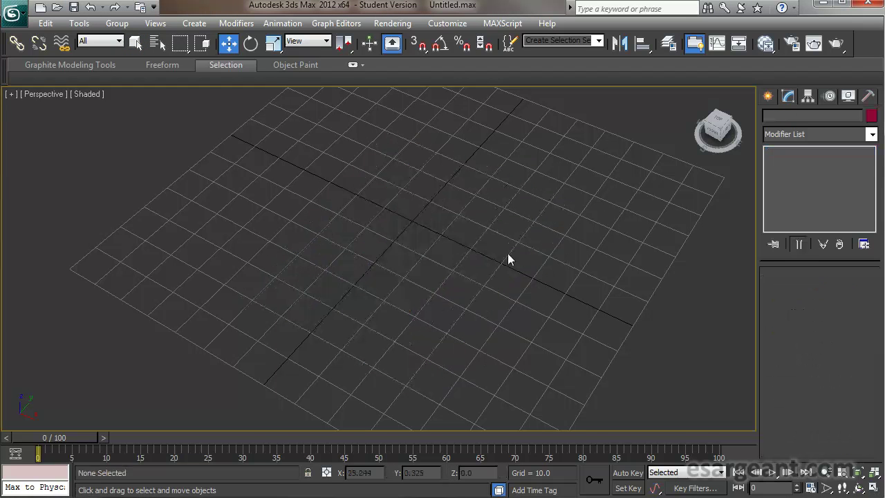
{"action": "left_click", "coordinate": [770, 96]}
{"action": "left_click", "coordinate": [800, 199]}
{"action": "left_click_drag", "start_coordinate": [441, 231], "coordinate": [695, 223]}
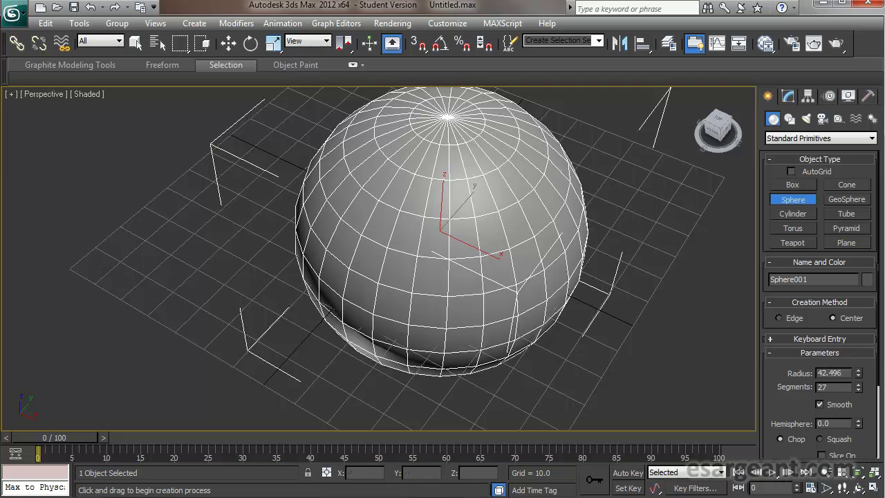
Convert the sphere to an Editable Mesh and switch to Vertex level with Show Normals turned off.
{"action": "left_click", "coordinate": [788, 97]}
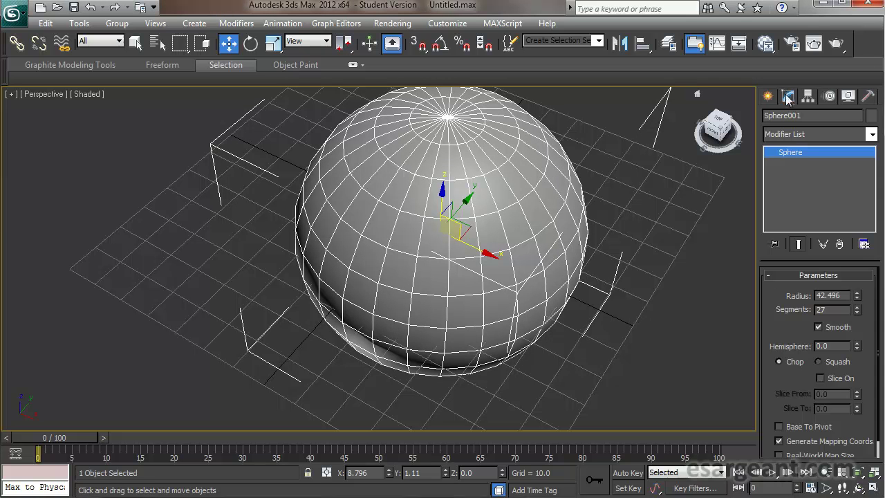
{"action": "right_click", "coordinate": [793, 153]}
{"action": "left_click", "coordinate": [839, 228]}
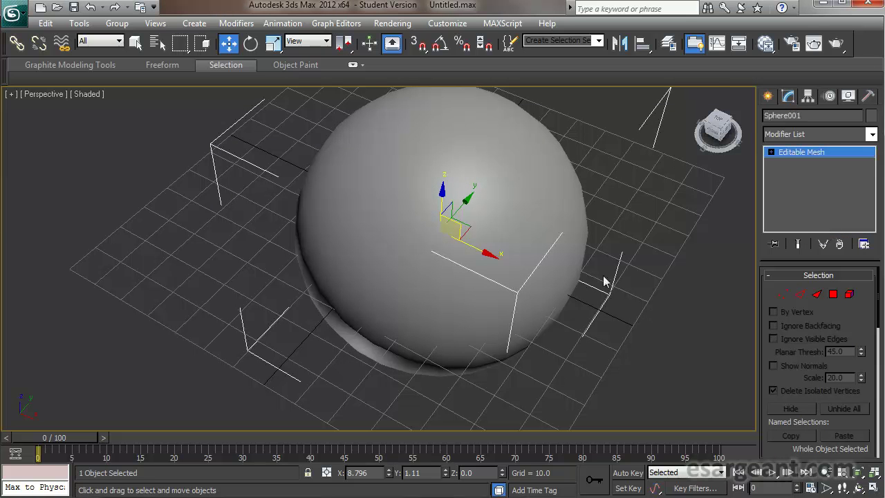
{"action": "key", "text": "F4"}
{"action": "left_click", "coordinate": [782, 294]}
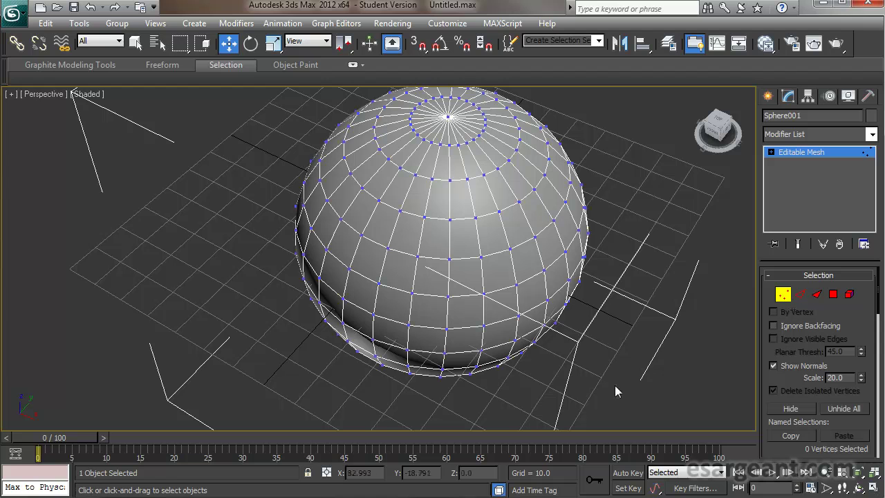
{"action": "key", "text": "ctrl+z"}
{"action": "left_click", "coordinate": [783, 298]}
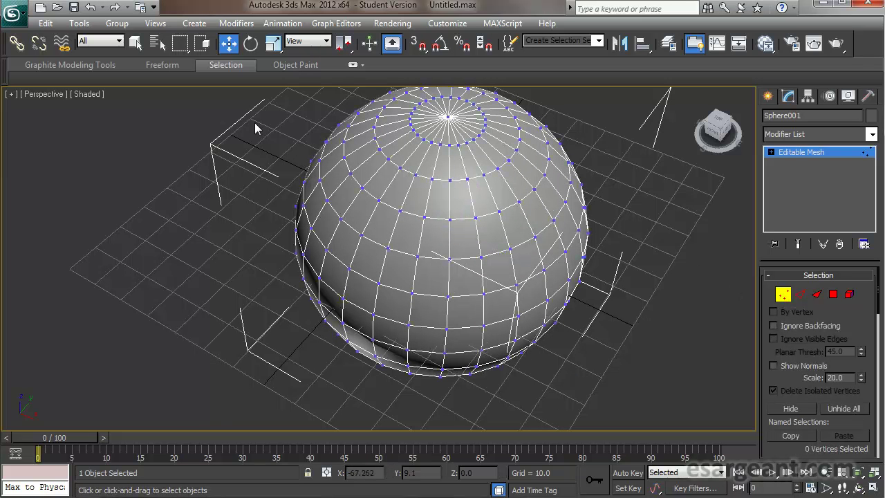
Switch the Perspective viewport to Wireframe and box-select the sphere's vertices on both front and back.
{"action": "left_click_drag", "start_coordinate": [198, 100], "coordinate": [704, 406]}
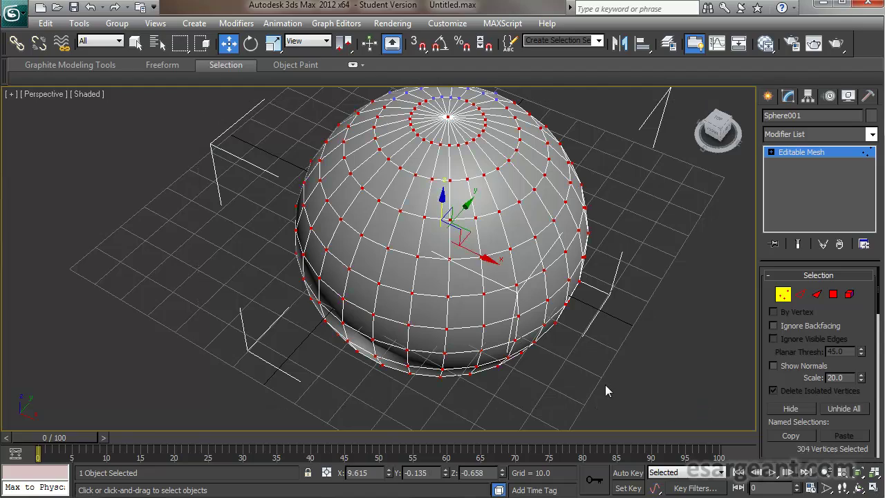
{"action": "middle_click_drag", "start_coordinate": [179, 262], "coordinate": [91, 143], "text": "alt"}
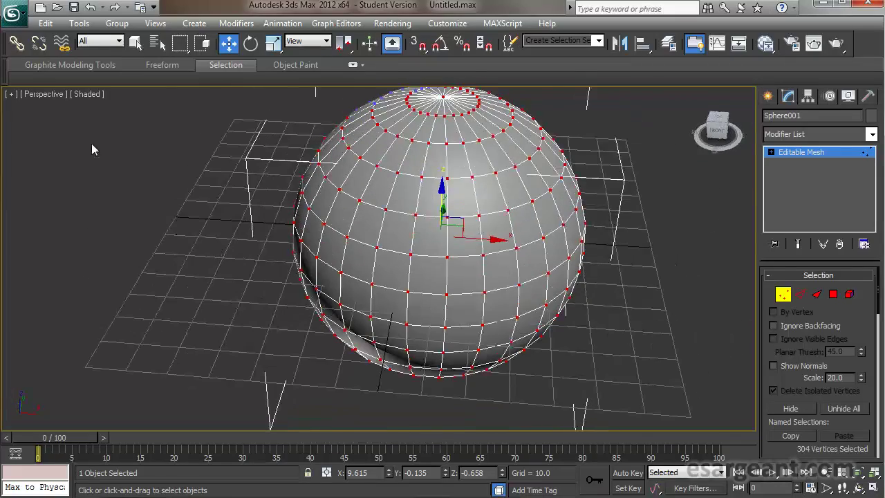
{"action": "left_click", "coordinate": [84, 91]}
{"action": "left_click", "coordinate": [86, 95]}
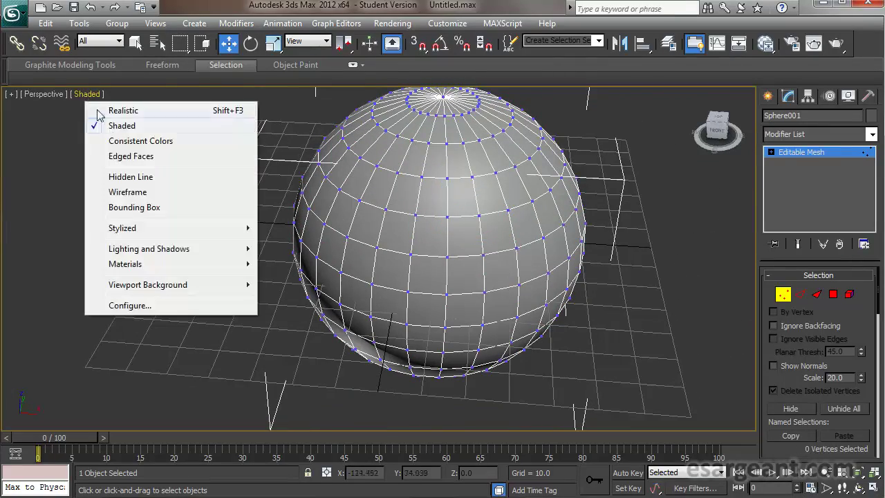
{"action": "left_click", "coordinate": [127, 193]}
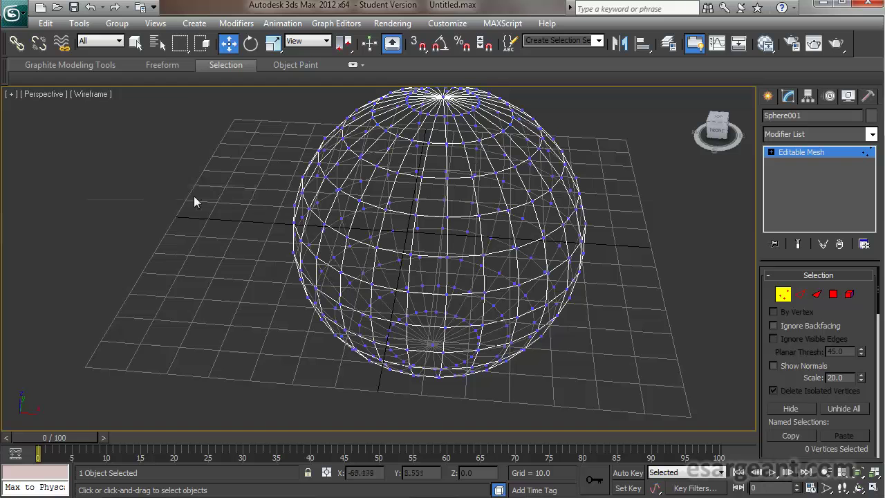
{"action": "left_click_drag", "start_coordinate": [213, 118], "coordinate": [713, 430]}
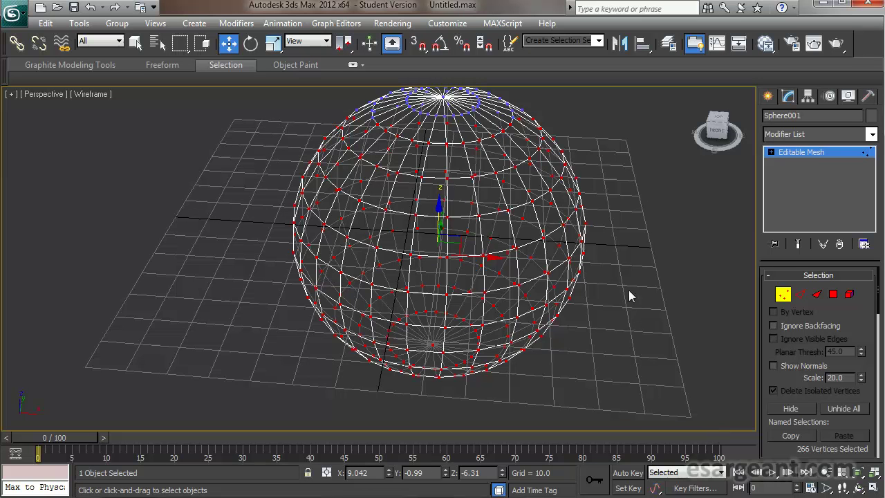
Turn on Ignore Backfacing and box-select only the sphere's front-facing vertices, checking the selection from the side.
{"action": "left_click", "coordinate": [774, 325]}
{"action": "left_click", "coordinate": [212, 148]}
{"action": "left_click_drag", "start_coordinate": [389, 236], "coordinate": [623, 379]}
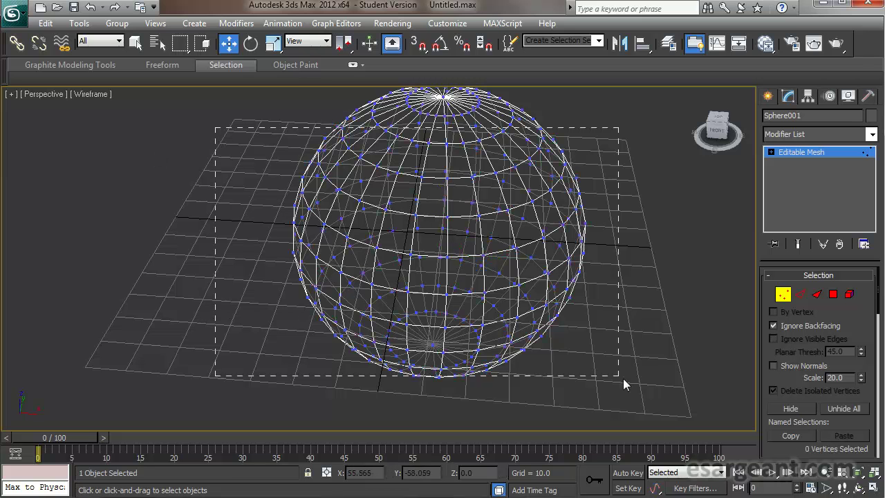
{"action": "left_click_drag", "start_coordinate": [665, 409], "coordinate": [666, 410]}
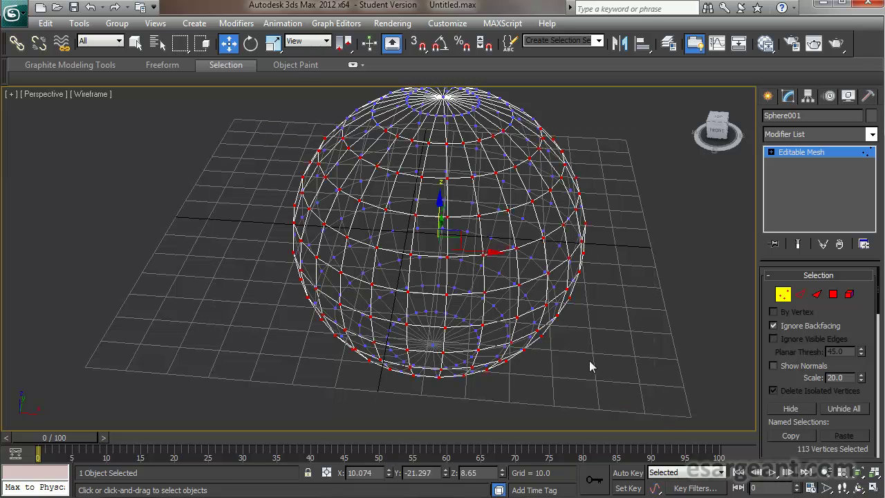
{"action": "middle_click_drag", "start_coordinate": [232, 260], "coordinate": [337, 204], "text": "alt"}
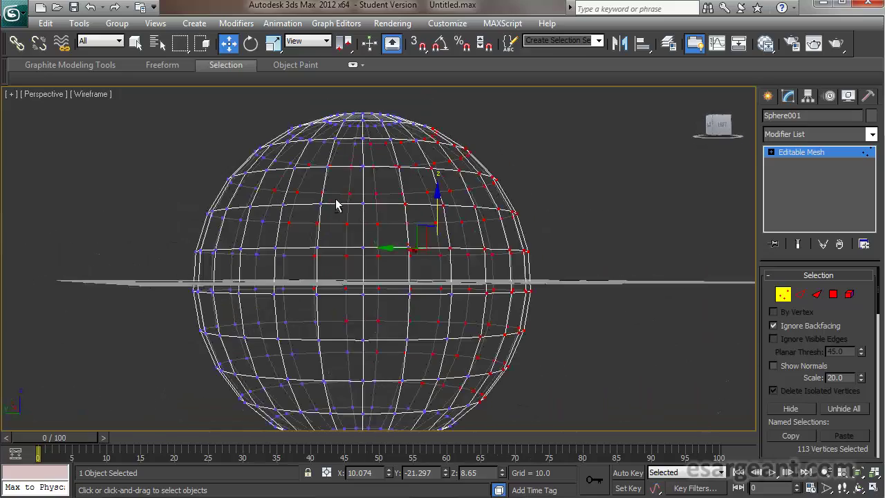
Return the Perspective viewport to Shaded display and box-select the sphere's front-facing vertices again.
{"action": "left_click", "coordinate": [96, 96]}
{"action": "left_click", "coordinate": [114, 125]}
{"action": "middle_click_drag", "start_coordinate": [313, 243], "coordinate": [158, 266], "text": "alt"}
{"action": "middle_click_drag", "start_coordinate": [361, 248], "coordinate": [337, 246], "text": "alt"}
{"action": "left_click", "coordinate": [185, 159]}
{"action": "left_click_drag", "start_coordinate": [207, 146], "coordinate": [668, 398]}
{"action": "middle_click_drag", "start_coordinate": [266, 318], "coordinate": [231, 284], "text": "alt"}
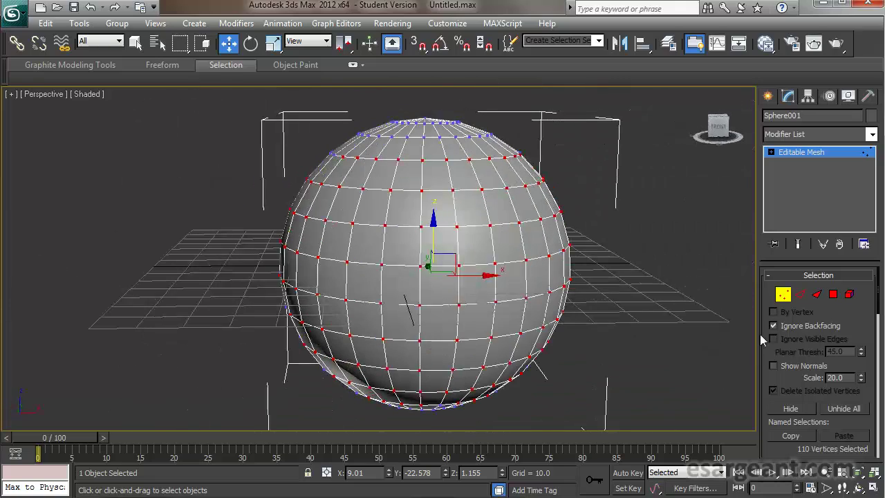
Leave Vertex level and delete the sphere.
{"action": "left_click", "coordinate": [783, 294]}
{"action": "middle_click_drag", "start_coordinate": [602, 320], "coordinate": [551, 327], "text": "alt"}
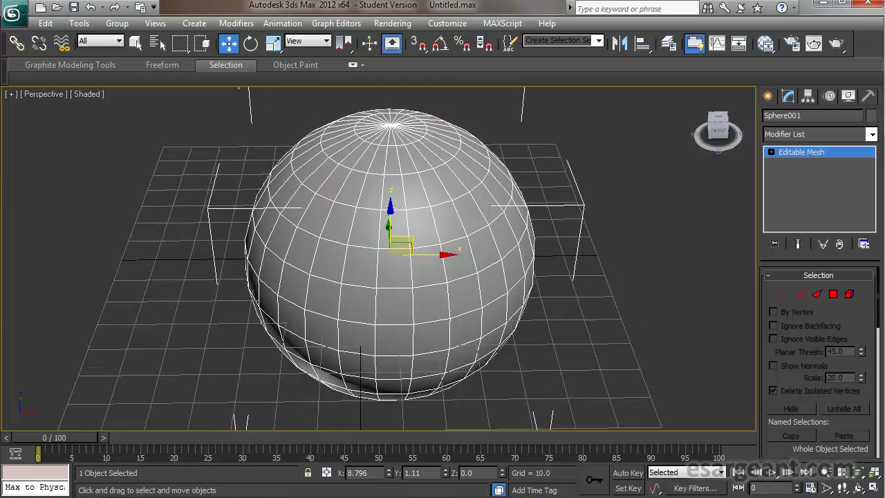
{"action": "key", "text": "Delete"}
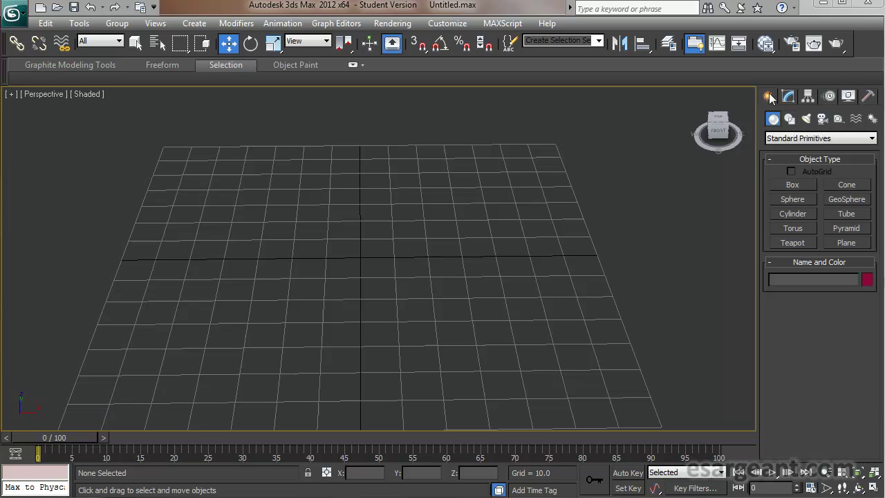
Draw an open Line spline with four corner points forming an arch across the back half of the grid.
{"action": "left_click", "coordinate": [790, 119]}
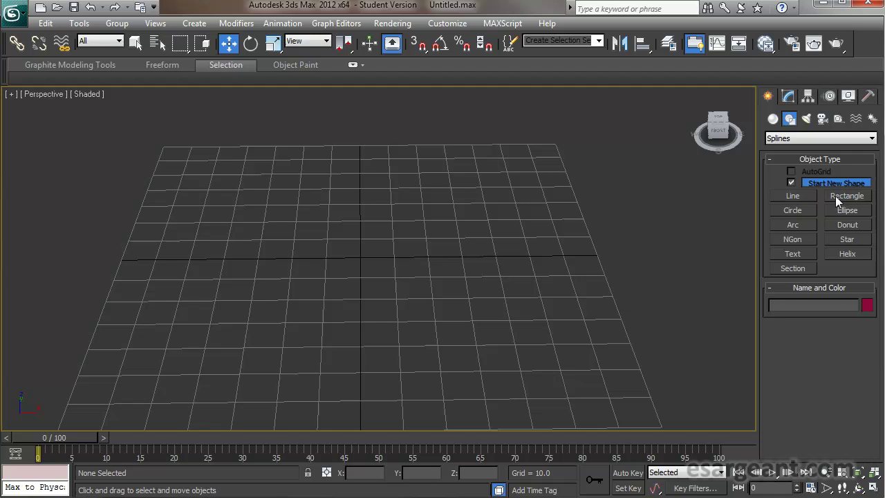
{"action": "left_click", "coordinate": [797, 195]}
{"action": "left_click", "coordinate": [195, 301]}
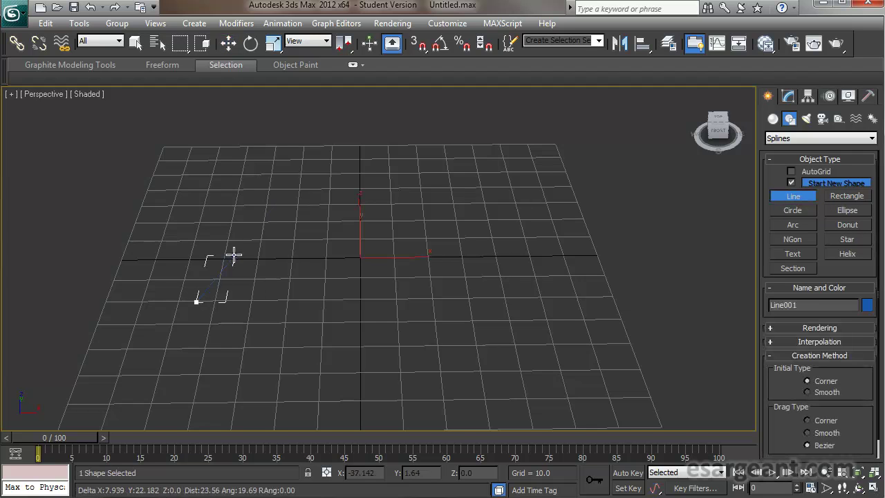
{"action": "left_click", "coordinate": [279, 199]}
{"action": "left_click", "coordinate": [429, 185]}
{"action": "left_click", "coordinate": [505, 260]}
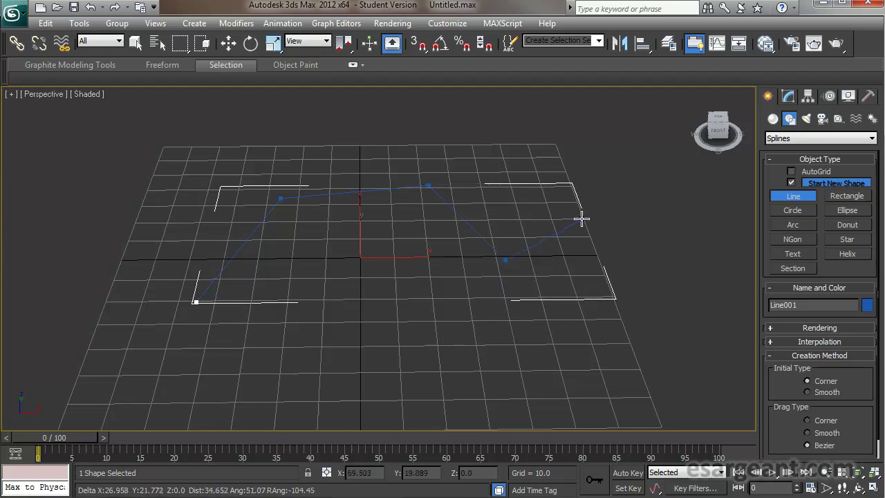
{"action": "right_click", "coordinate": [589, 253]}
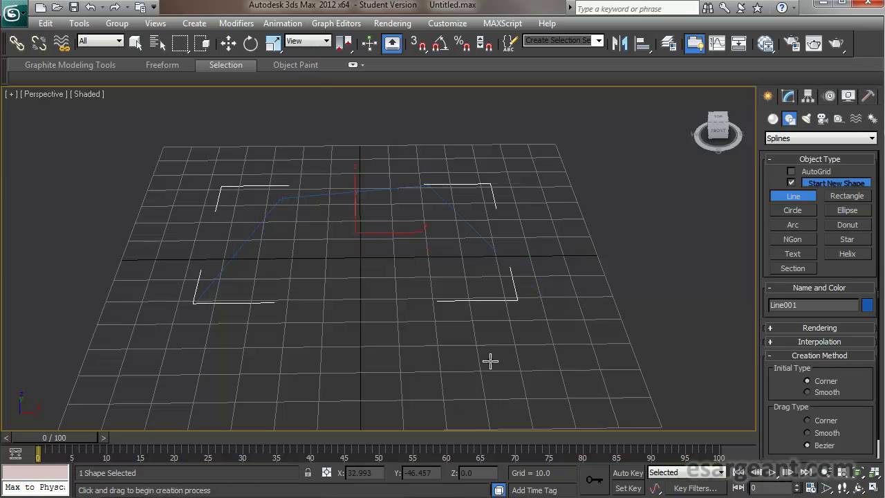
{"action": "middle_click_drag", "start_coordinate": [283, 308], "coordinate": [411, 303], "text": "alt"}
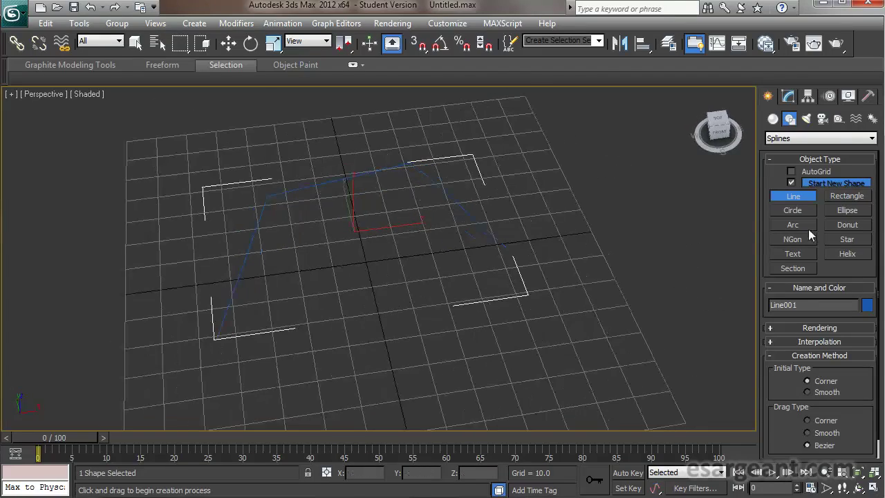
Draw a Circle spline with a radius of about 25.5 in front of the line.
{"action": "left_click", "coordinate": [802, 208]}
{"action": "left_click_drag", "start_coordinate": [443, 340], "coordinate": [517, 302]}
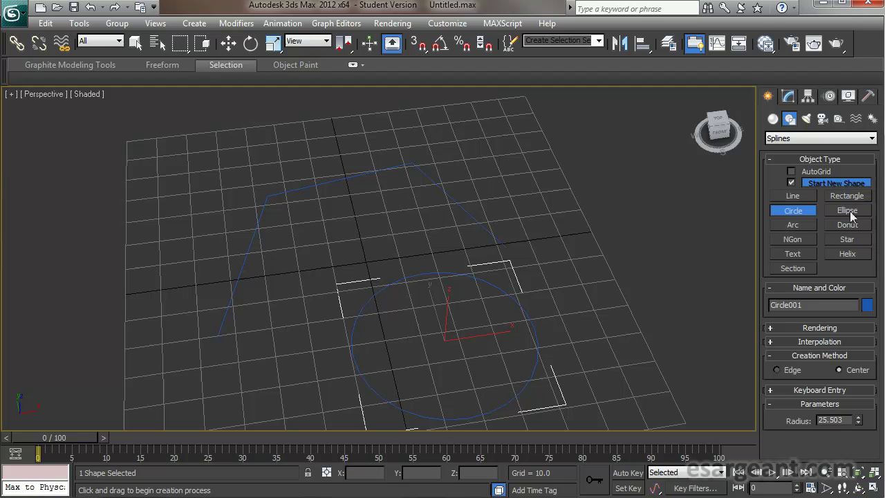
{"action": "mouse_move", "coordinate": [577, 286]}
{"action": "middle_mouse_down", "text": "alt"}
{"action": "mouse_move", "coordinate": [569, 288]}
{"action": "mouse_move", "coordinate": [585, 275]}
{"action": "mouse_move", "coordinate": [533, 251]}
{"action": "mouse_move", "coordinate": [585, 281]}
{"action": "middle_mouse_up", "text": "alt"}
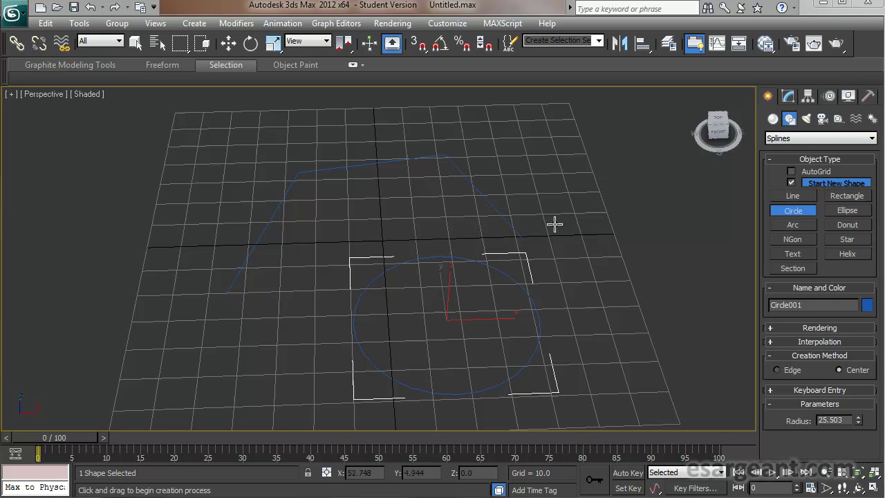
Draw a second Circle spline with a radius of about 135 behind the line, and delete all three shapes.
{"action": "left_click_drag", "start_coordinate": [237, 146], "coordinate": [563, 368]}
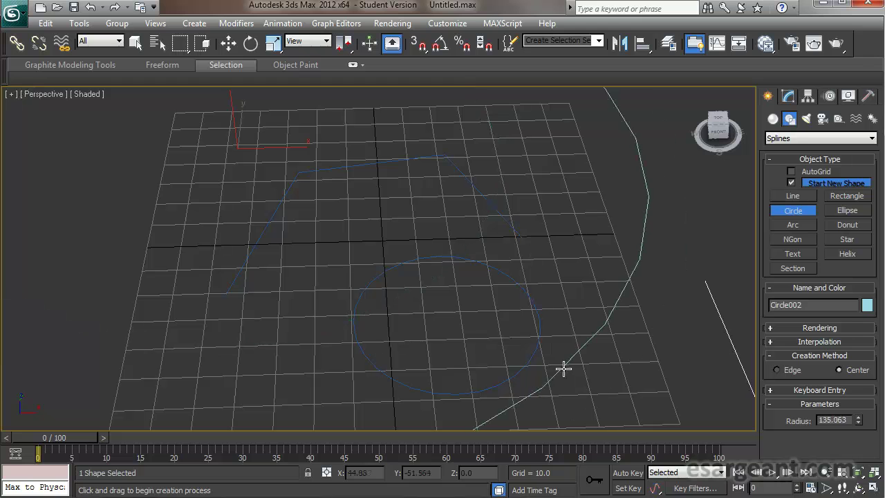
{"action": "right_click", "coordinate": [429, 280]}
{"action": "left_click_drag", "start_coordinate": [223, 150], "coordinate": [640, 420]}
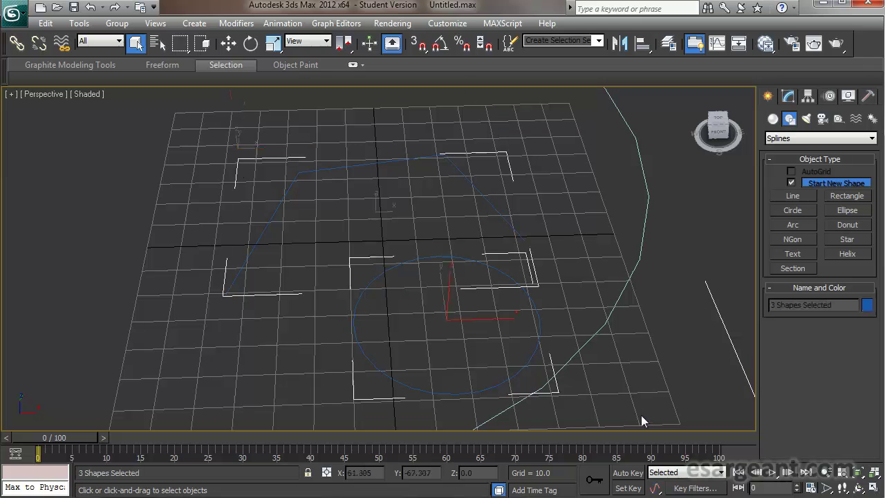
{"action": "key", "text": "Delete"}
Draw a wavy NURBS Point Curve through five points across the grid and delete it.
{"action": "left_click", "coordinate": [783, 139]}
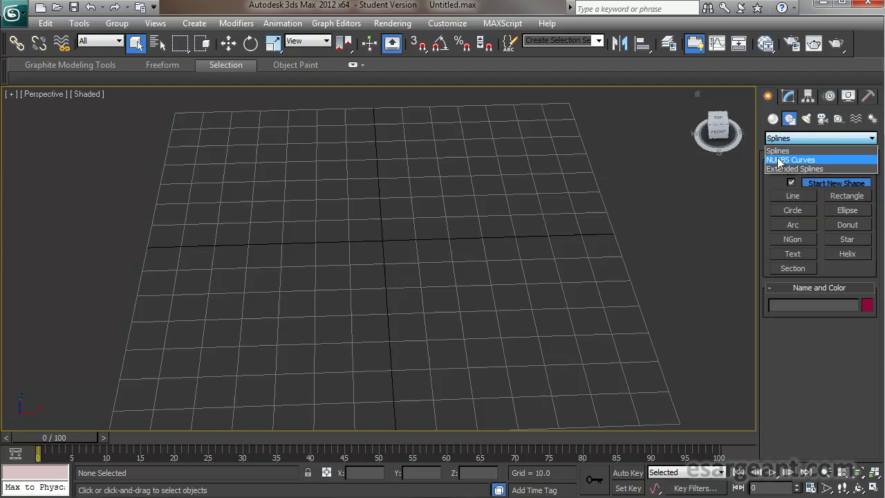
{"action": "left_click", "coordinate": [779, 160]}
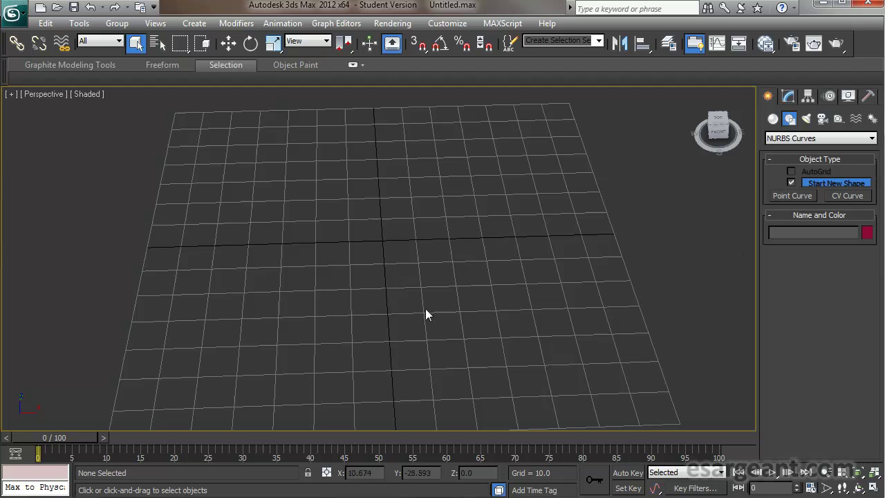
{"action": "left_click", "coordinate": [791, 196]}
{"action": "left_click", "coordinate": [193, 293]}
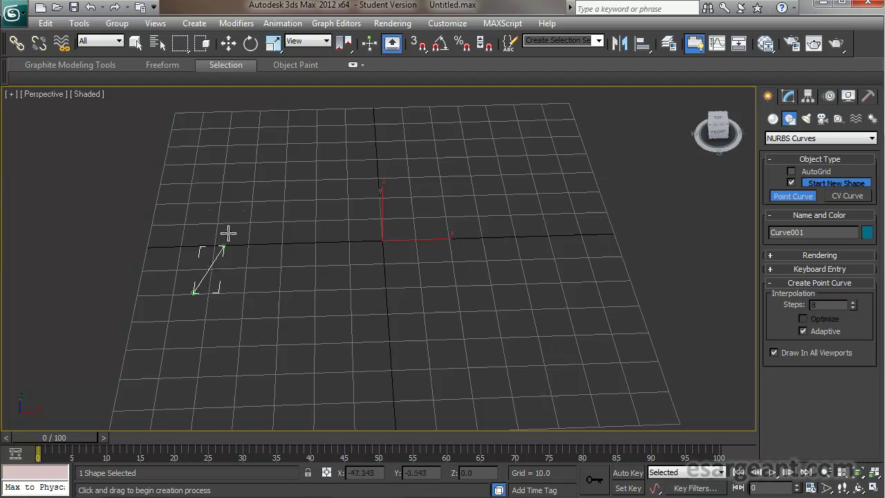
{"action": "left_click", "coordinate": [246, 198]}
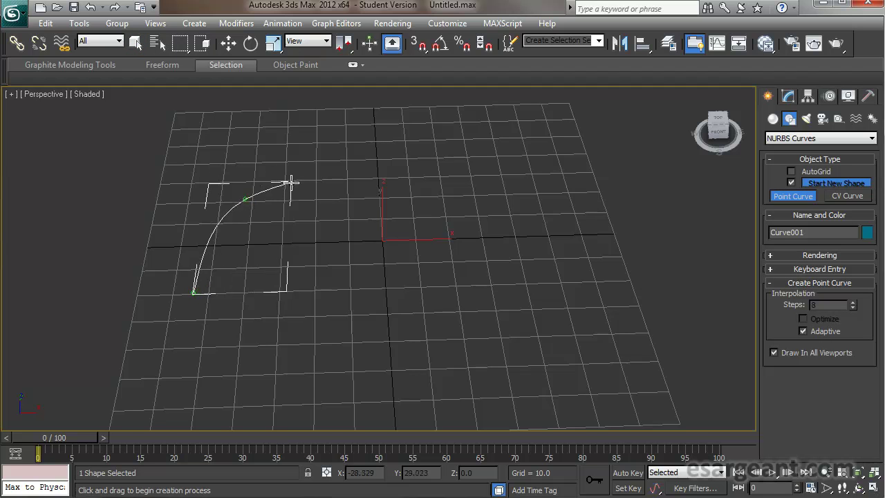
{"action": "left_click", "coordinate": [379, 242]}
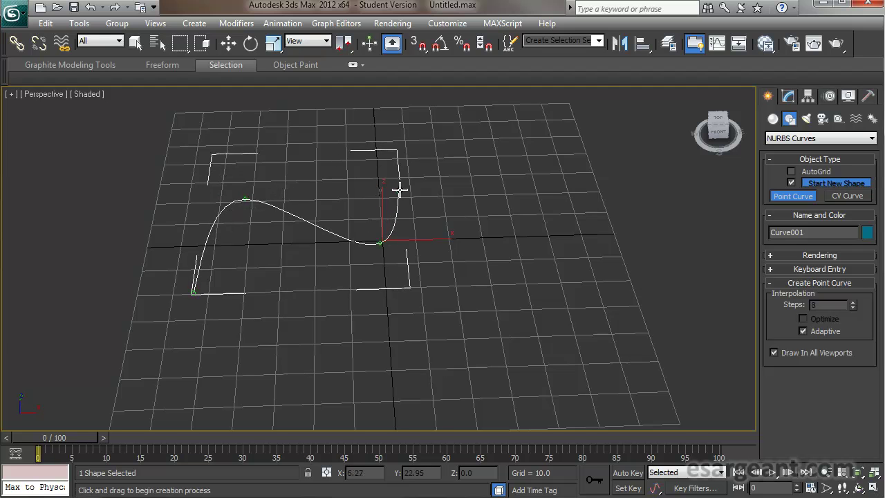
{"action": "left_click", "coordinate": [486, 183]}
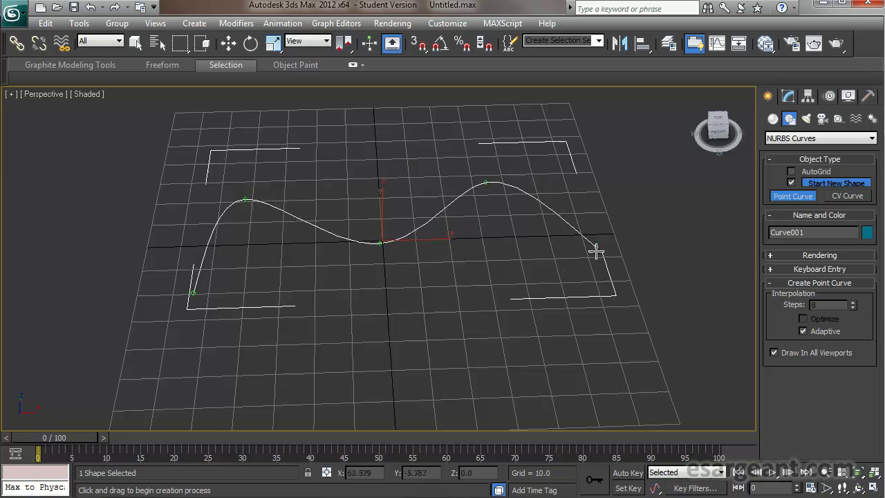
{"action": "left_click", "coordinate": [598, 280]}
{"action": "right_click", "coordinate": [608, 240]}
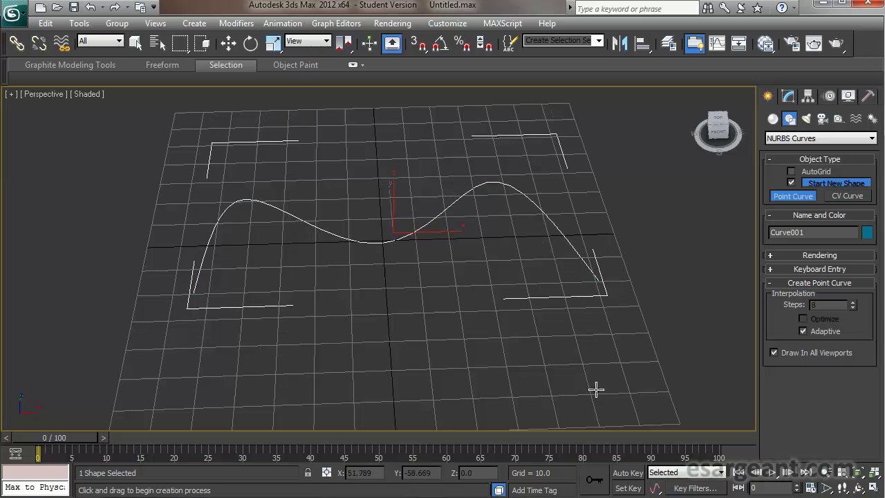
{"action": "key", "text": "Delete"}
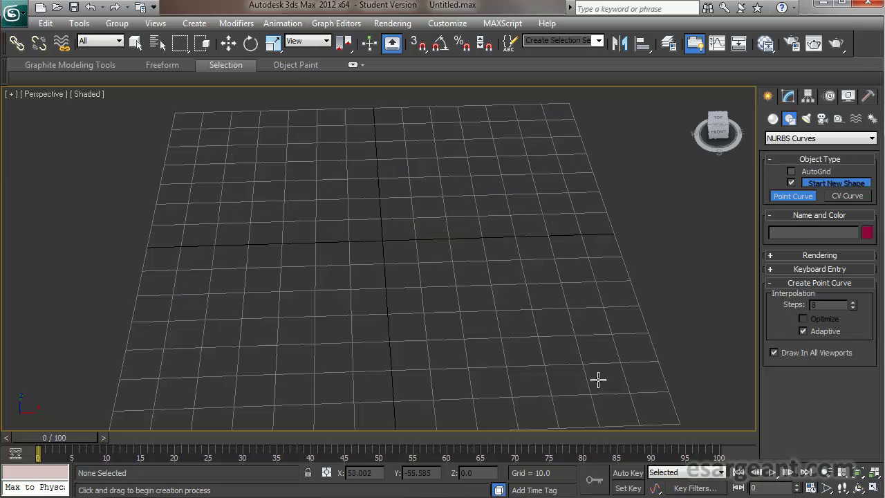
Draw an S-shaped NURBS CV Curve with six control vertices across the grid, delete it and leave curve creation.
{"action": "left_click", "coordinate": [836, 195]}
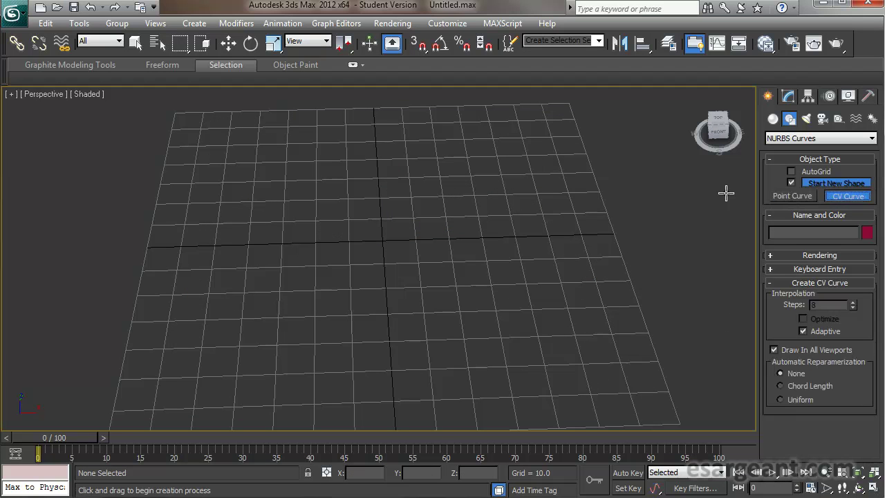
{"action": "left_click", "coordinate": [172, 313]}
{"action": "left_click", "coordinate": [237, 184]}
{"action": "left_click", "coordinate": [383, 162]}
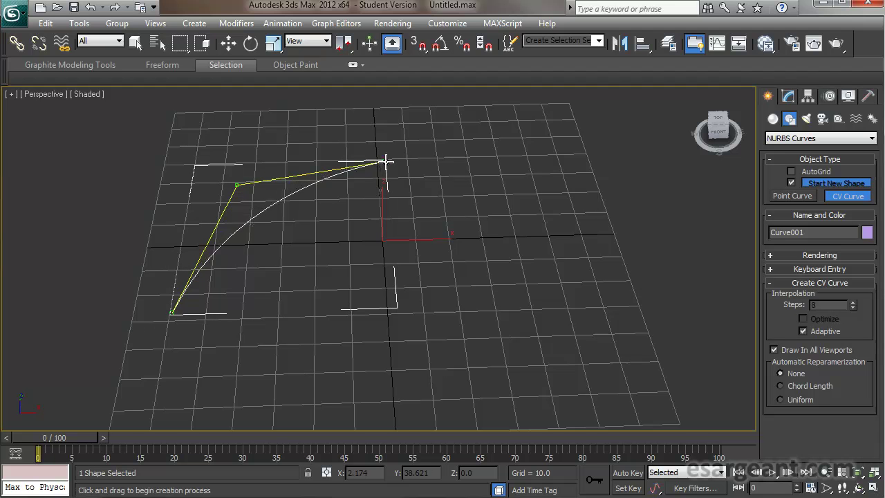
{"action": "left_click", "coordinate": [461, 328]}
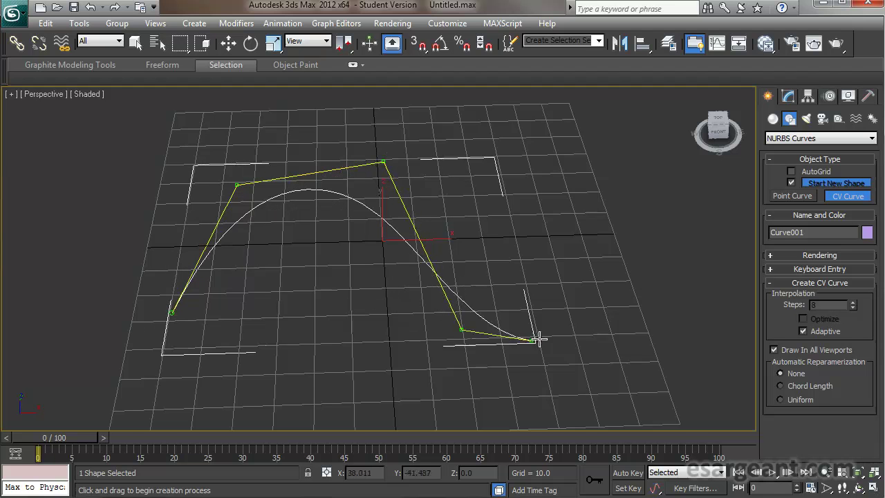
{"action": "left_click", "coordinate": [636, 321]}
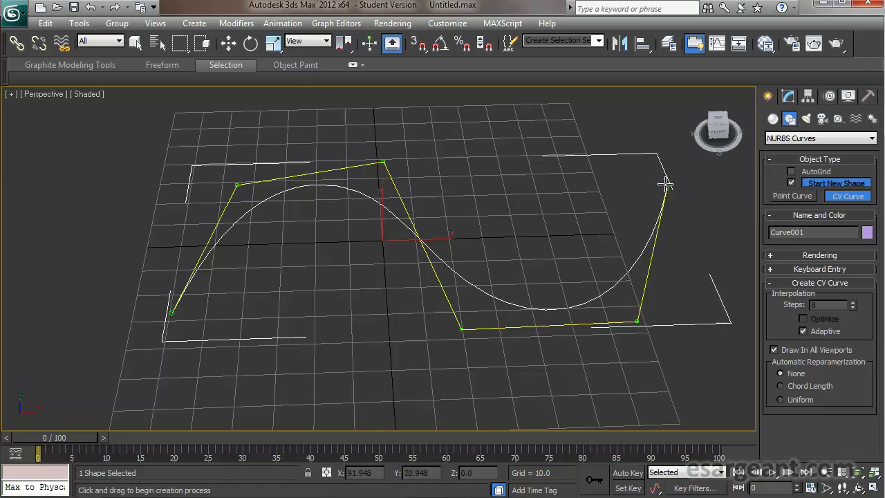
{"action": "left_click", "coordinate": [648, 148]}
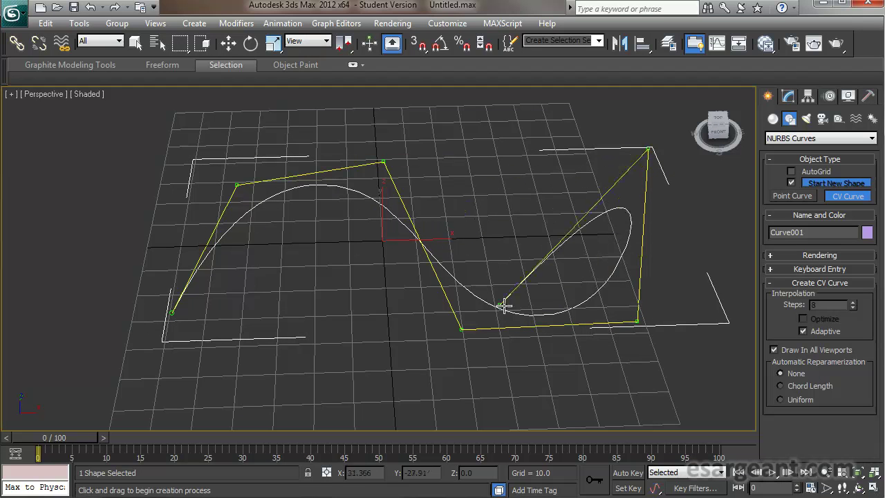
{"action": "right_click", "coordinate": [646, 167]}
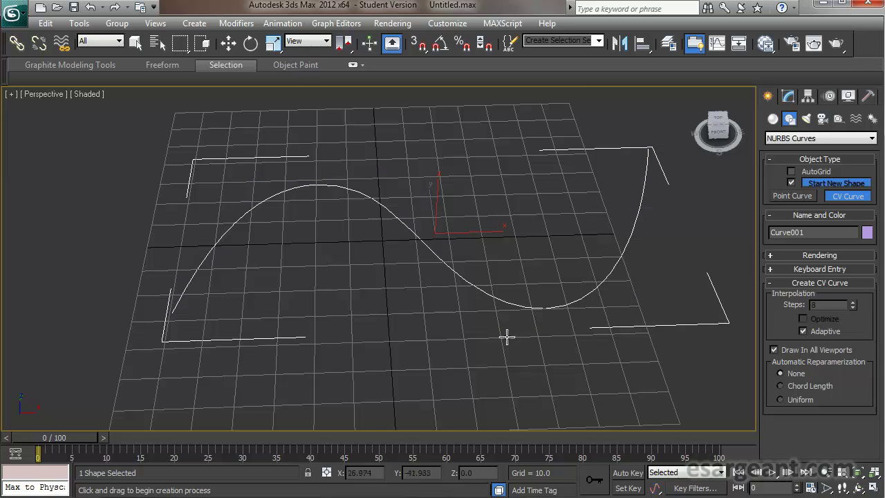
{"action": "key", "text": "Delete"}
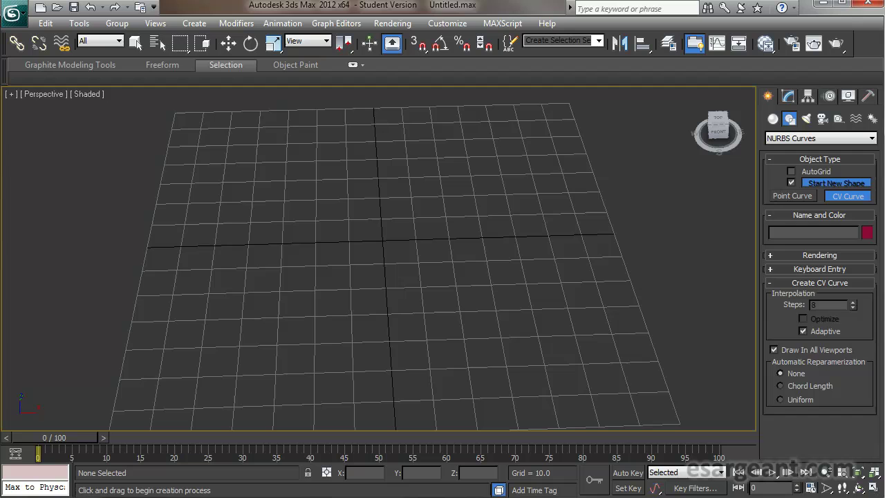
{"action": "left_click", "coordinate": [136, 43]}
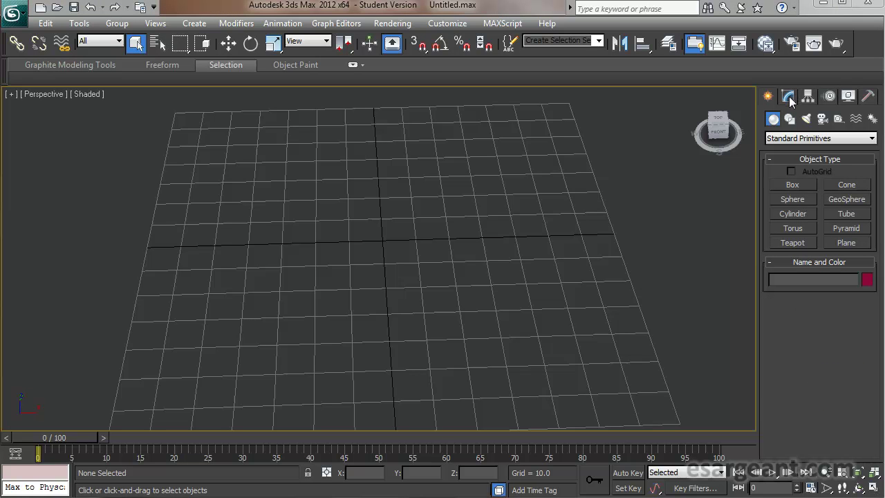
Create a Quad Patch grid about 88 long and 88 wide near the center of the grid.
{"action": "left_click", "coordinate": [781, 139]}
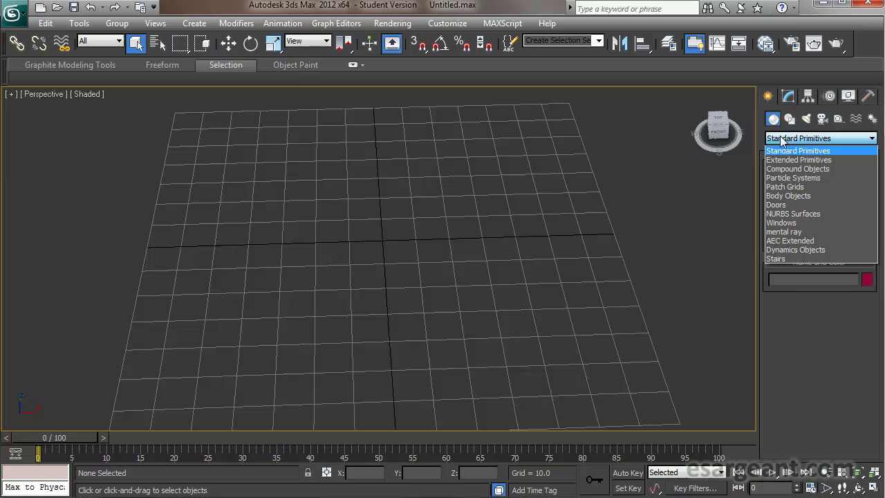
{"action": "left_click", "coordinate": [806, 188]}
{"action": "left_click", "coordinate": [794, 183]}
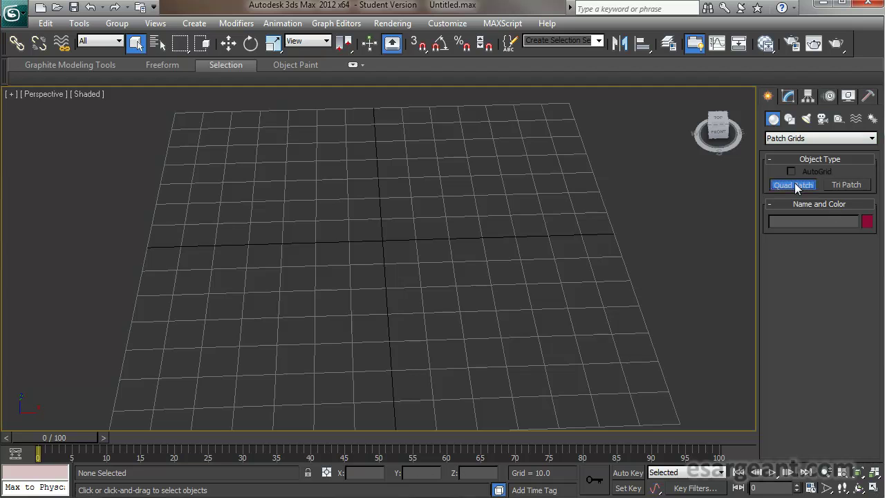
{"action": "left_click_drag", "start_coordinate": [237, 362], "coordinate": [520, 150]}
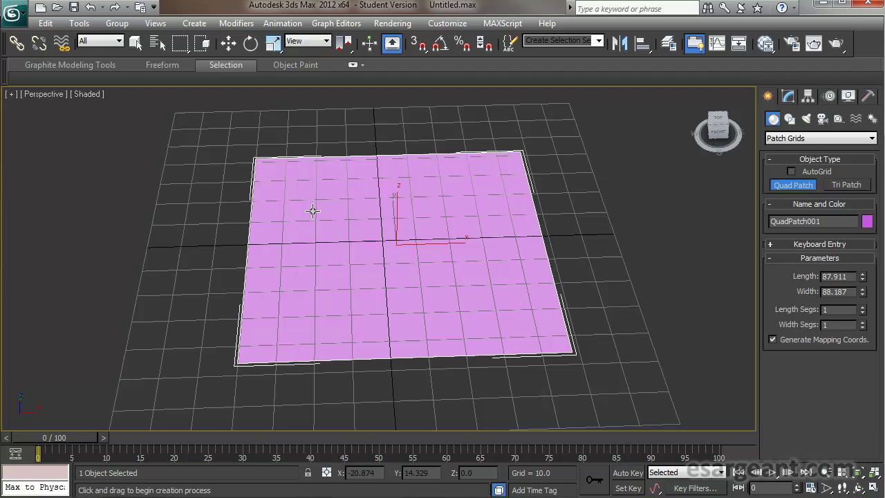
Set the quad patch's length and width segments to 4 each and finish creating it.
{"action": "left_click", "coordinate": [862, 306]}
{"action": "left_click", "coordinate": [863, 307]}
{"action": "left_click", "coordinate": [862, 307]}
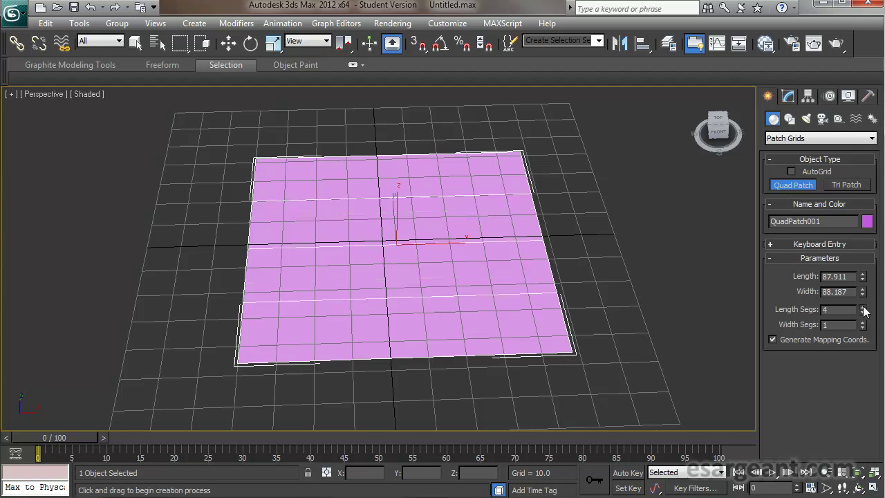
{"action": "left_click", "coordinate": [862, 321]}
{"action": "left_click", "coordinate": [862, 322]}
{"action": "left_click", "coordinate": [863, 321]}
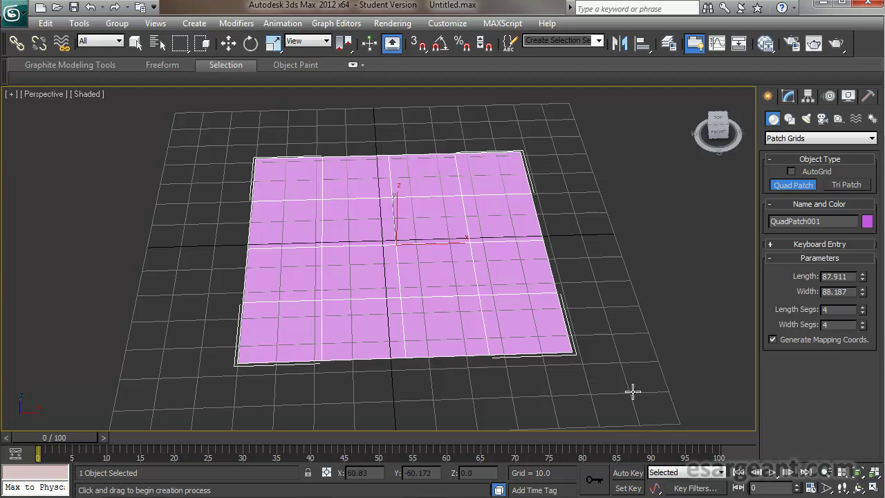
{"action": "right_click", "coordinate": [681, 246]}
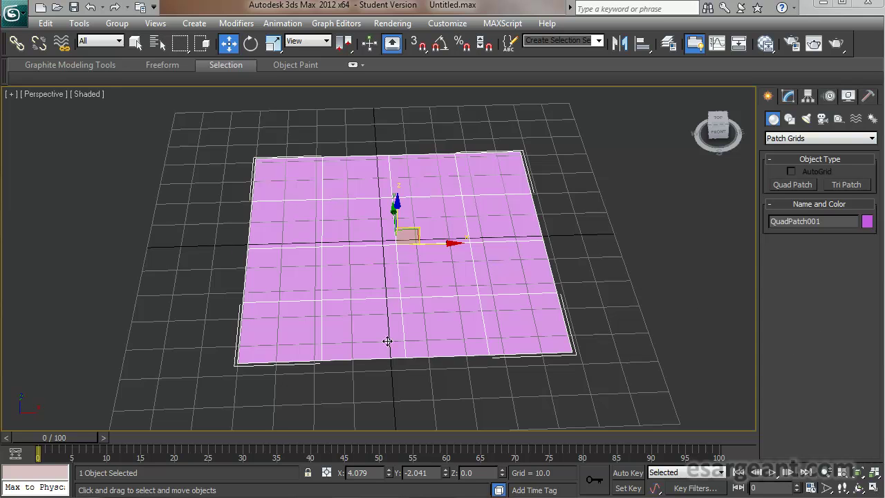
Convert the quad patch to an Editable Patch and enter Vertex level.
{"action": "left_click", "coordinate": [788, 96]}
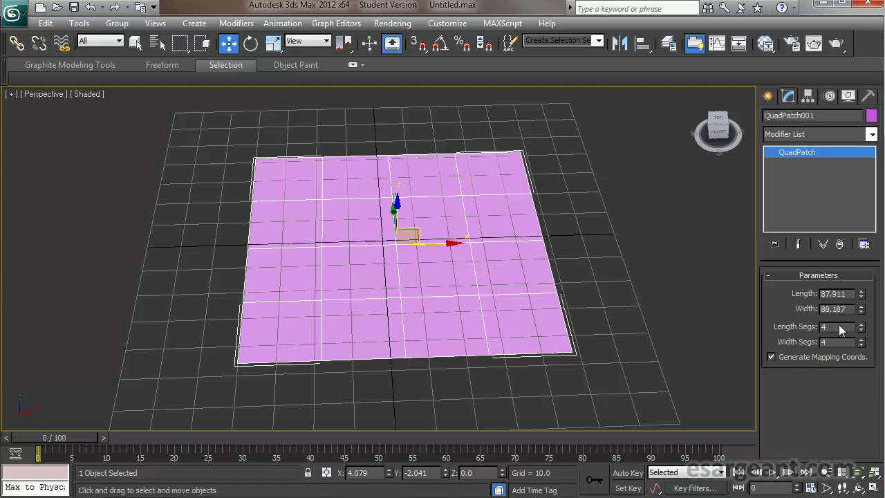
{"action": "right_click", "coordinate": [792, 151]}
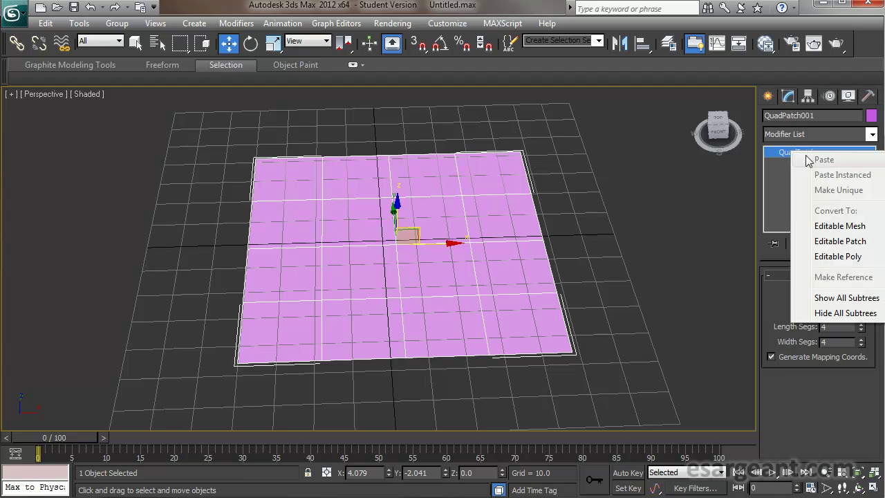
{"action": "left_click", "coordinate": [840, 242]}
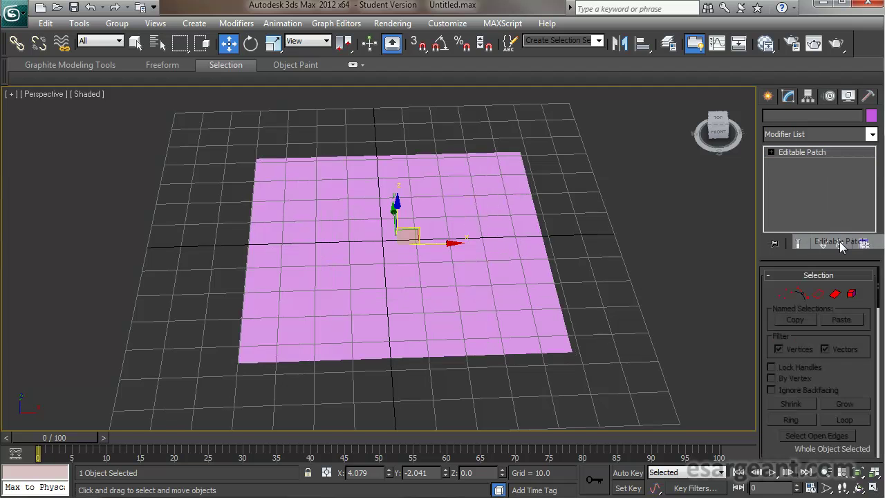
{"action": "left_click", "coordinate": [785, 295]}
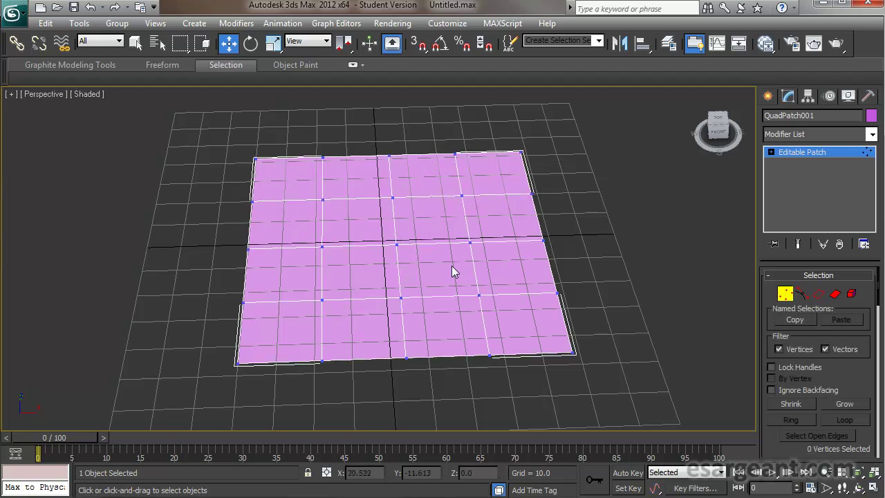
Raise the patch's center vertex vertically to a Z height of about 26.9.
{"action": "left_click", "coordinate": [397, 244]}
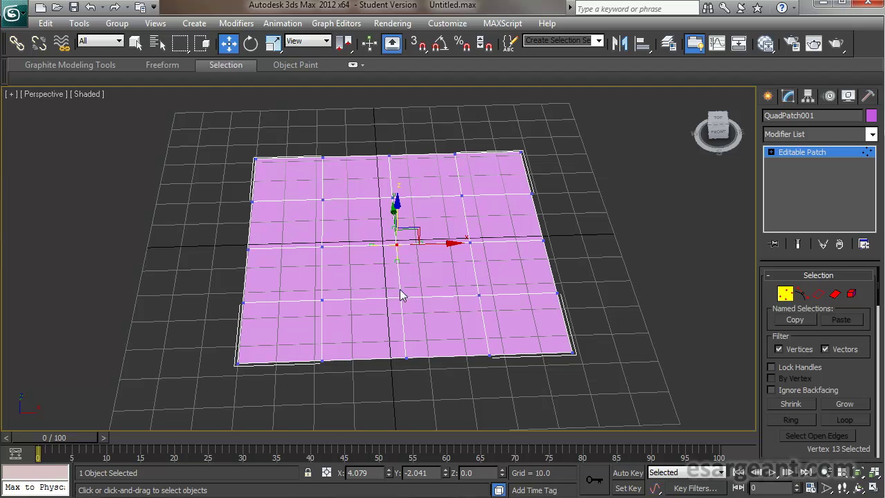
{"action": "middle_click_drag", "start_coordinate": [380, 289], "coordinate": [406, 274], "text": "alt"}
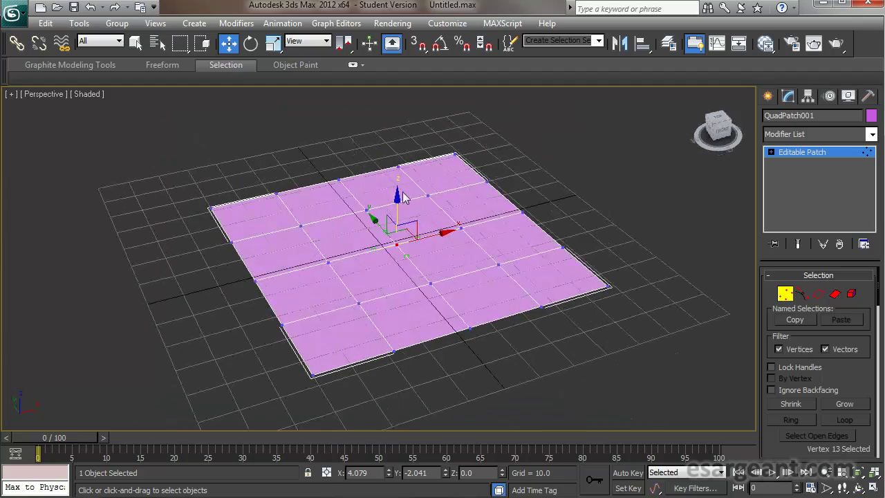
{"action": "left_click_drag", "start_coordinate": [396, 195], "coordinate": [397, 117]}
Raise the vertex next to the peak on its positive X side to a Z height of about 13.6.
{"action": "middle_click_drag", "start_coordinate": [424, 228], "coordinate": [425, 276], "text": "alt"}
{"action": "left_click", "coordinate": [462, 263]}
{"action": "left_click_drag", "start_coordinate": [461, 206], "coordinate": [468, 166]}
{"action": "middle_click_drag", "start_coordinate": [365, 218], "coordinate": [374, 240], "text": "alt"}
{"action": "scroll", "coordinate": [378, 237], "scroll_direction": "up", "scroll_amount": 5}
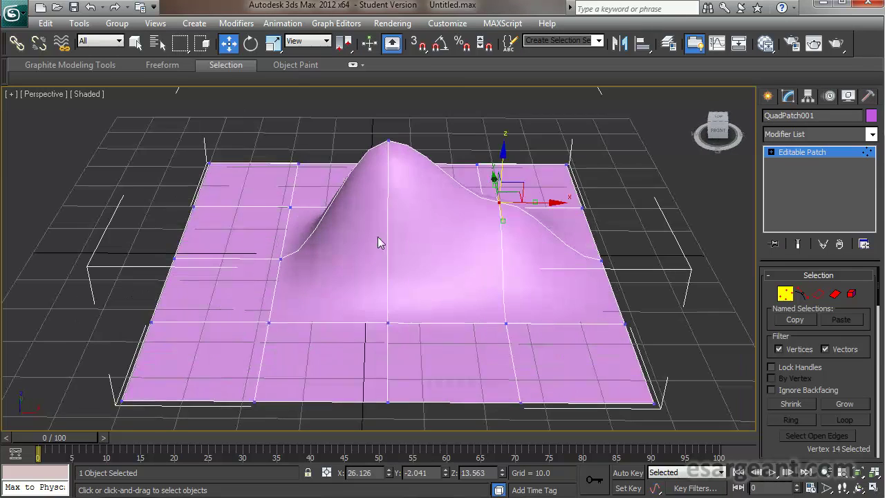
{"action": "middle_click_drag", "start_coordinate": [419, 202], "coordinate": [415, 267]}
{"action": "middle_click_drag", "start_coordinate": [441, 275], "coordinate": [406, 314], "text": "alt"}
{"action": "left_click_drag", "start_coordinate": [469, 272], "coordinate": [418, 280]}
{"action": "middle_click_drag", "start_coordinate": [386, 284], "coordinate": [479, 255], "text": "alt"}
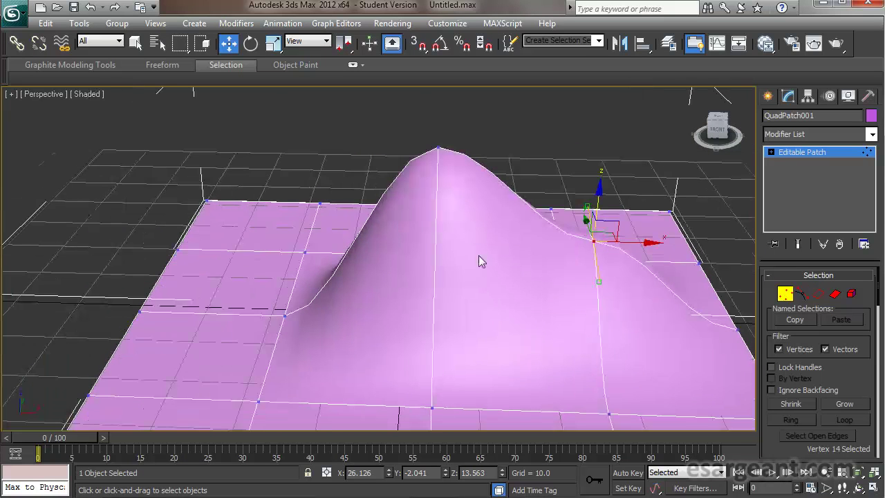
Raise the vertex next to the peak on its negative X side to a Z height of about 17.8.
{"action": "left_click", "coordinate": [285, 315]}
{"action": "left_click_drag", "start_coordinate": [280, 270], "coordinate": [281, 161]}
{"action": "middle_click_drag", "start_coordinate": [230, 255], "coordinate": [244, 221], "text": "alt"}
{"action": "middle_click_drag", "start_coordinate": [445, 281], "coordinate": [406, 276], "text": "alt"}
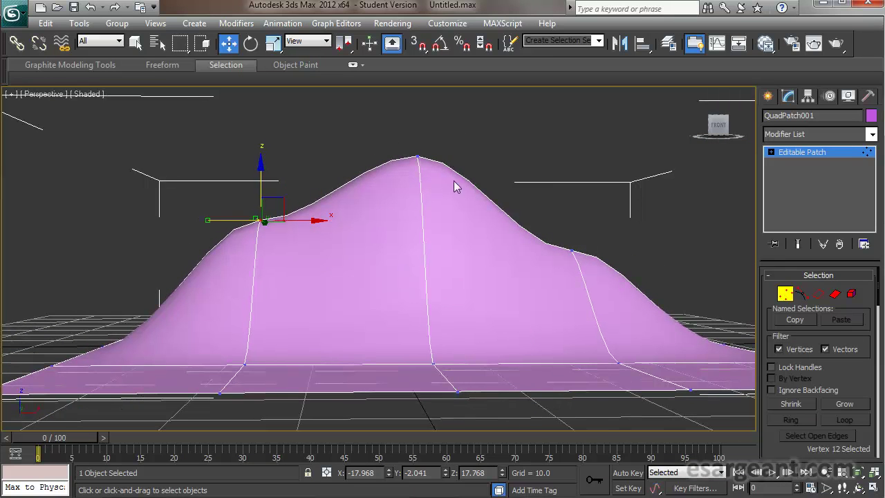
Try to pull the peak vertex's tangent handle outward in the negative Y direction.
{"action": "middle_click_drag", "start_coordinate": [476, 263], "coordinate": [339, 318], "text": "alt"}
{"action": "middle_click_drag", "start_coordinate": [232, 265], "coordinate": [253, 301], "text": "alt"}
{"action": "left_click", "coordinate": [222, 199], "text": "ctrl"}
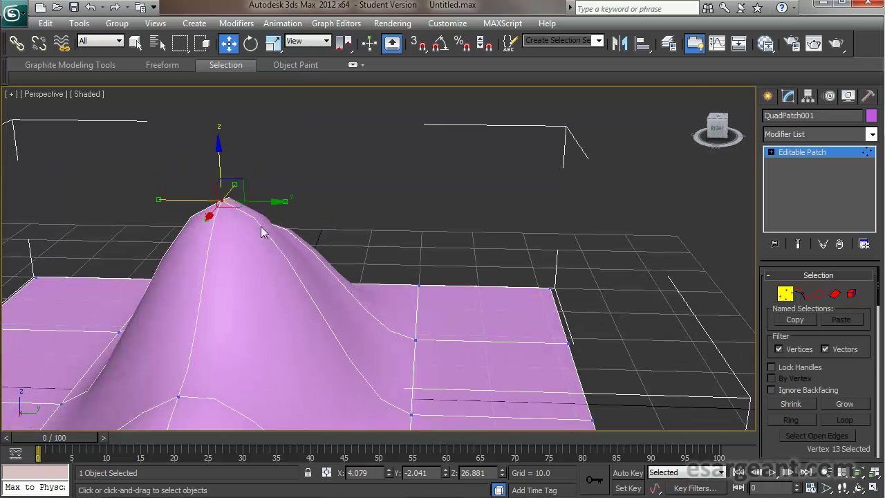
{"action": "left_click_drag", "start_coordinate": [159, 198], "coordinate": [87, 211]}
{"action": "middle_click_drag", "start_coordinate": [191, 280], "coordinate": [381, 304], "text": "alt"}
{"action": "scroll", "coordinate": [378, 259], "scroll_direction": "down", "scroll_amount": 3}
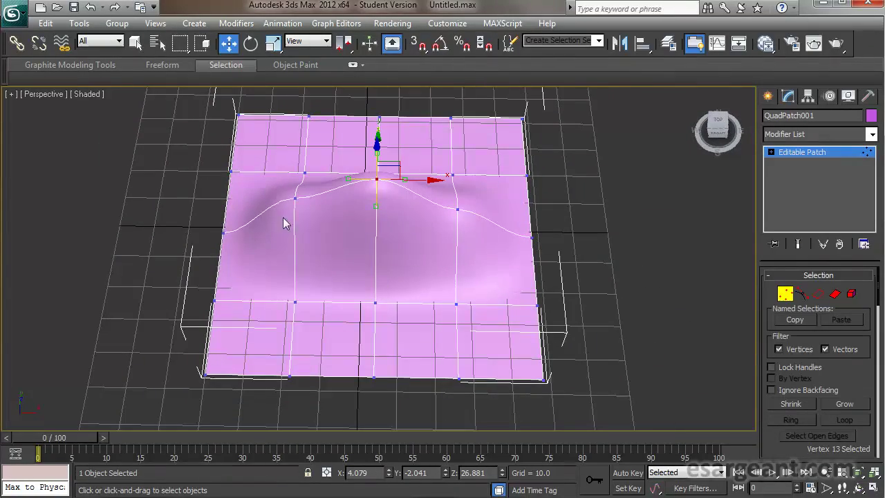
Leave vertex editing on the sculpted patch and delete the patch from the scene.
{"action": "mouse_move", "coordinate": [387, 248]}
{"action": "middle_mouse_down", "text": "alt"}
{"action": "mouse_move", "coordinate": [415, 222]}
{"action": "mouse_move", "coordinate": [412, 245]}
{"action": "mouse_move", "coordinate": [391, 243]}
{"action": "middle_mouse_up", "text": "alt"}
{"action": "scroll", "coordinate": [412, 230], "scroll_direction": "up", "scroll_amount": 3}
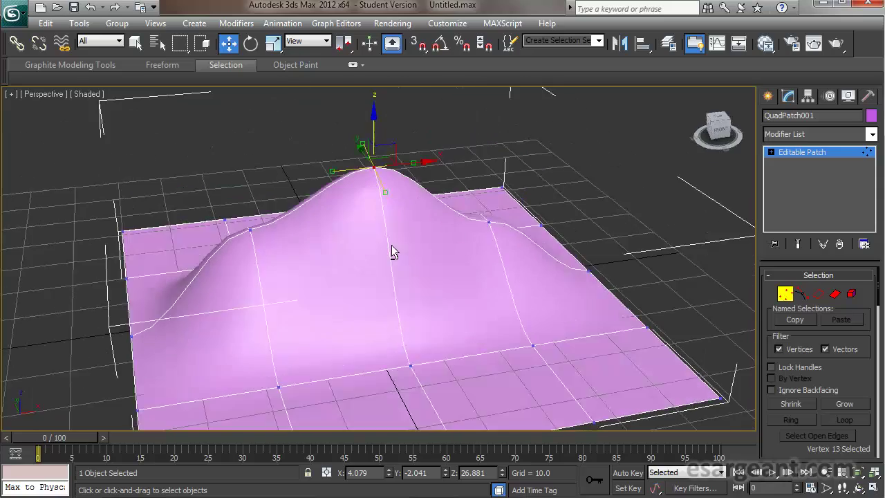
{"action": "middle_click_drag", "start_coordinate": [246, 255], "coordinate": [256, 279], "text": "alt"}
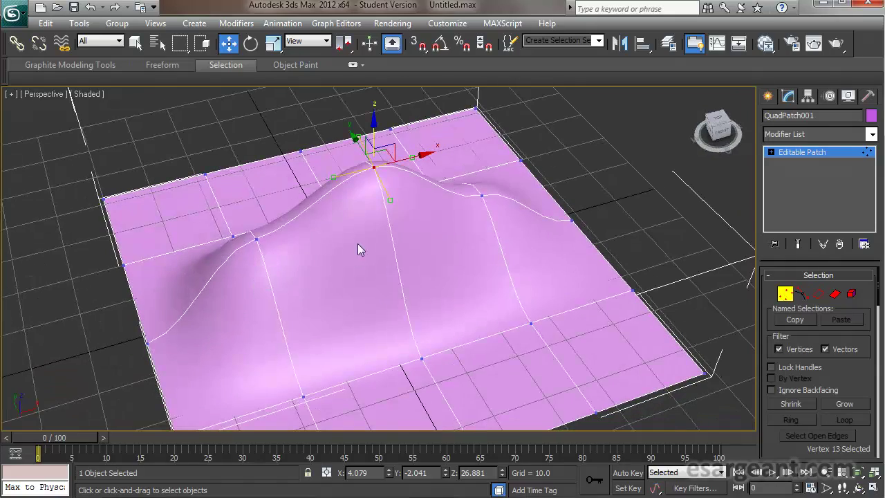
{"action": "middle_click_drag", "start_coordinate": [278, 225], "coordinate": [253, 233], "text": "alt"}
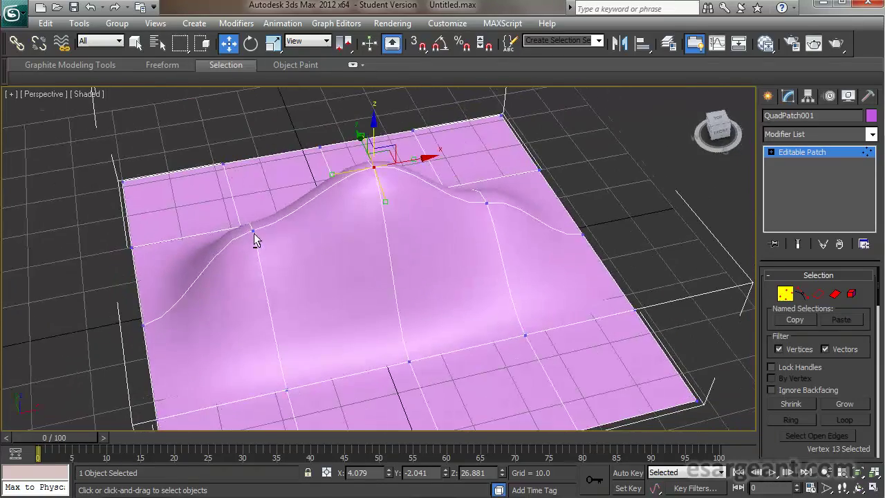
{"action": "middle_click_drag", "start_coordinate": [363, 310], "coordinate": [391, 279], "text": "alt"}
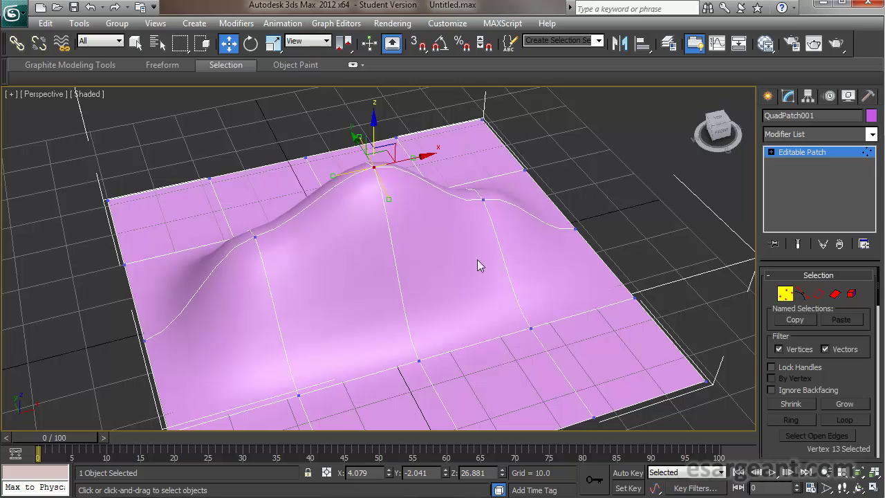
{"action": "left_click", "coordinate": [790, 297]}
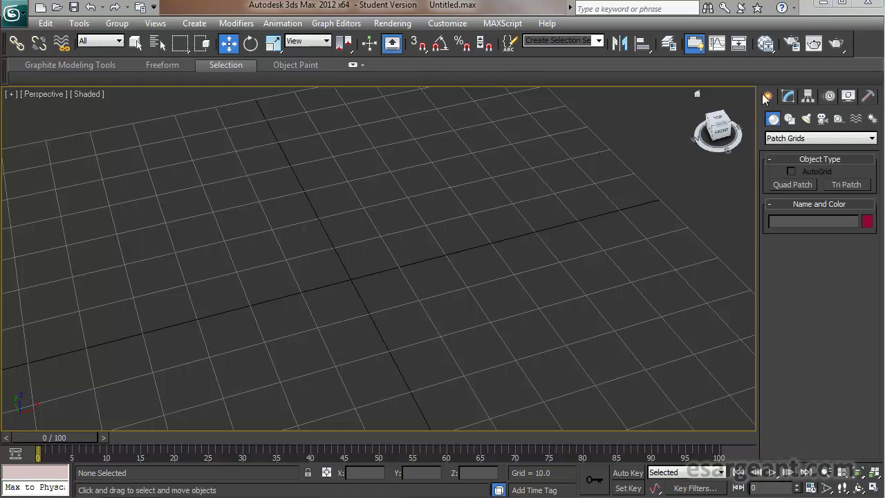
Create a NURBS CV surface about 85 by 85 units with 4 by 4 CVs over the middle of the grid.
{"action": "left_click", "coordinate": [801, 139]}
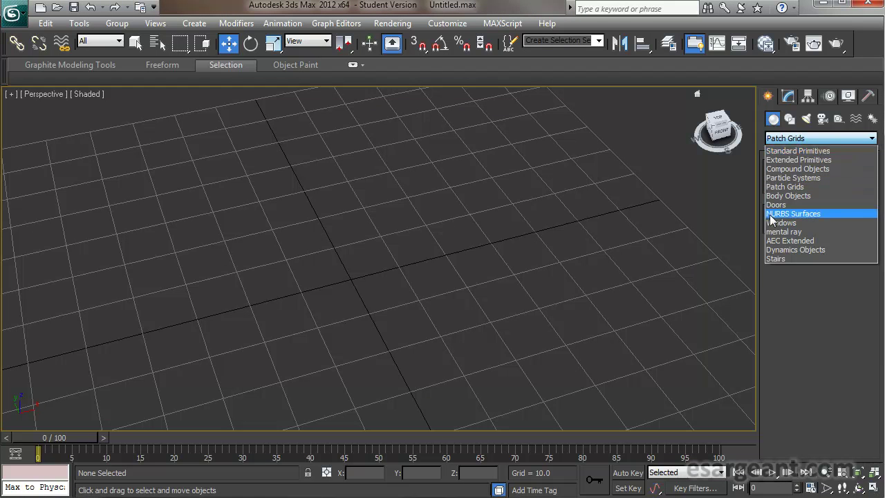
{"action": "left_click", "coordinate": [819, 212]}
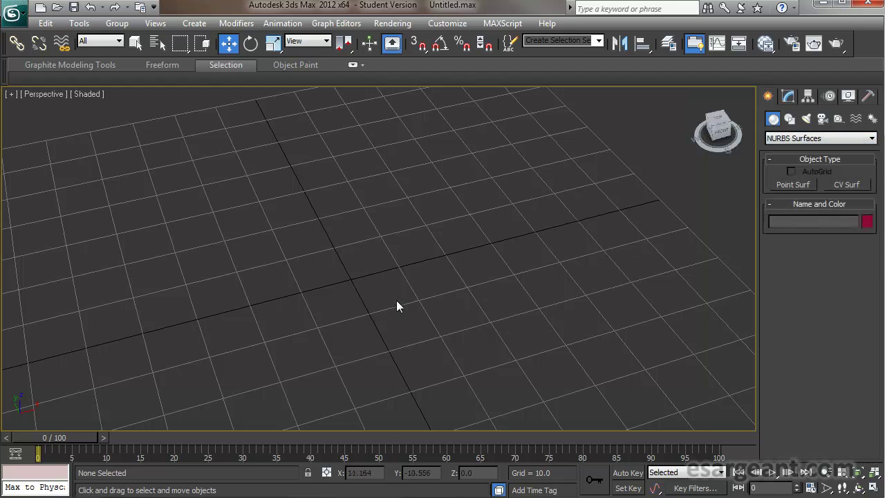
{"action": "middle_click_drag", "start_coordinate": [437, 307], "coordinate": [418, 314], "text": "alt"}
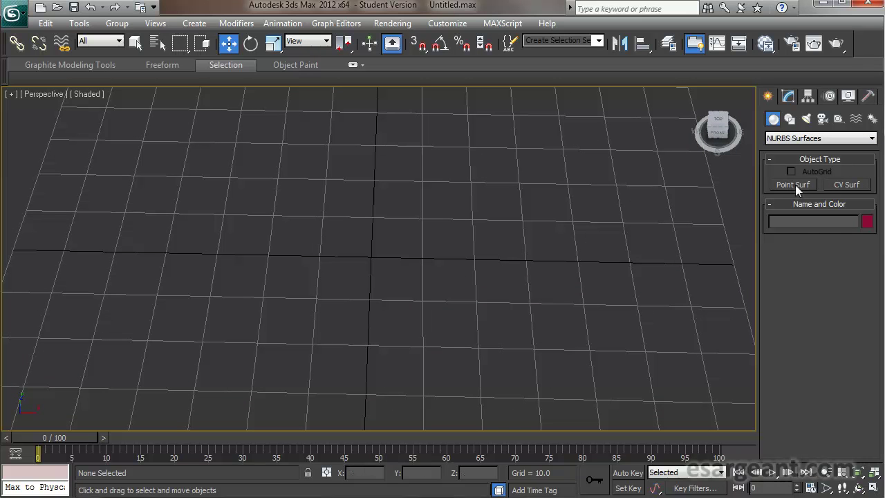
{"action": "left_click", "coordinate": [846, 185]}
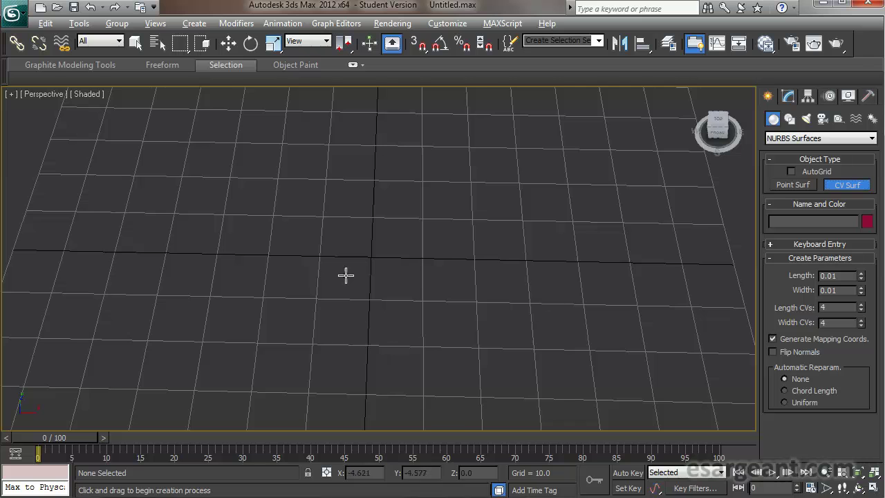
{"action": "middle_click_drag", "start_coordinate": [345, 275], "coordinate": [472, 289], "text": "alt"}
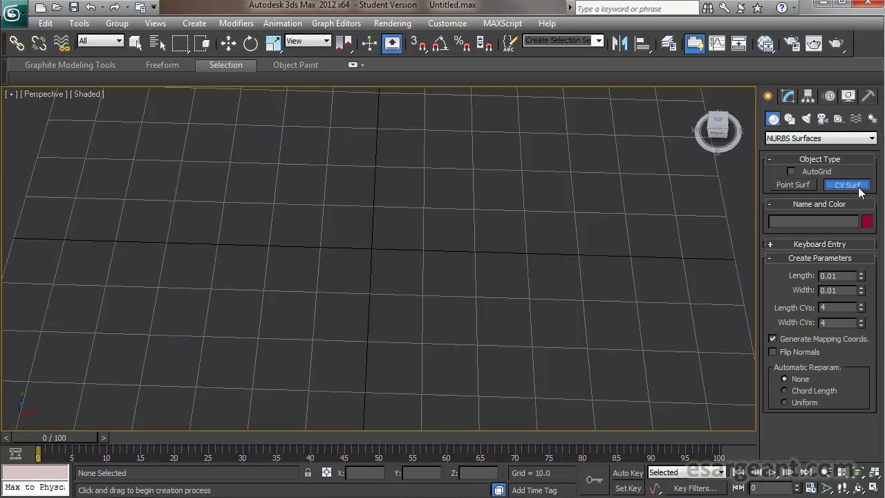
{"action": "scroll", "coordinate": [505, 266], "scroll_direction": "down", "scroll_amount": 5}
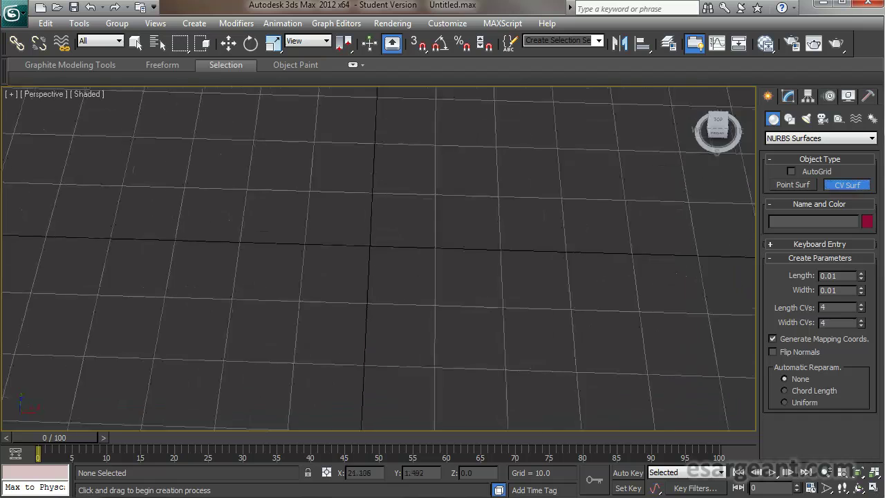
{"action": "left_click_drag", "start_coordinate": [279, 358], "coordinate": [526, 159]}
Move the floating NURBS toolbox clear of the surface and switch the surface to Surface CV editing with single-CV selection.
{"action": "middle_click_drag", "start_coordinate": [412, 328], "coordinate": [437, 286], "text": "alt"}
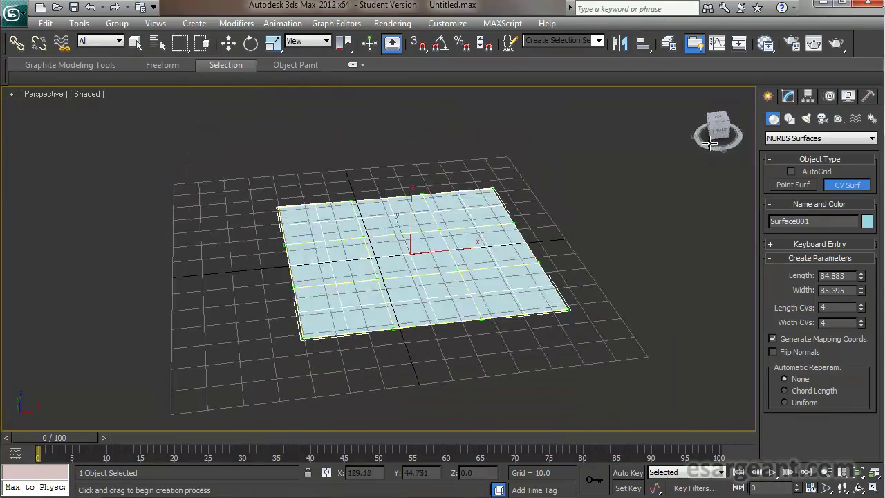
{"action": "left_click", "coordinate": [787, 98]}
{"action": "left_click_drag", "start_coordinate": [255, 306], "coordinate": [85, 181]}
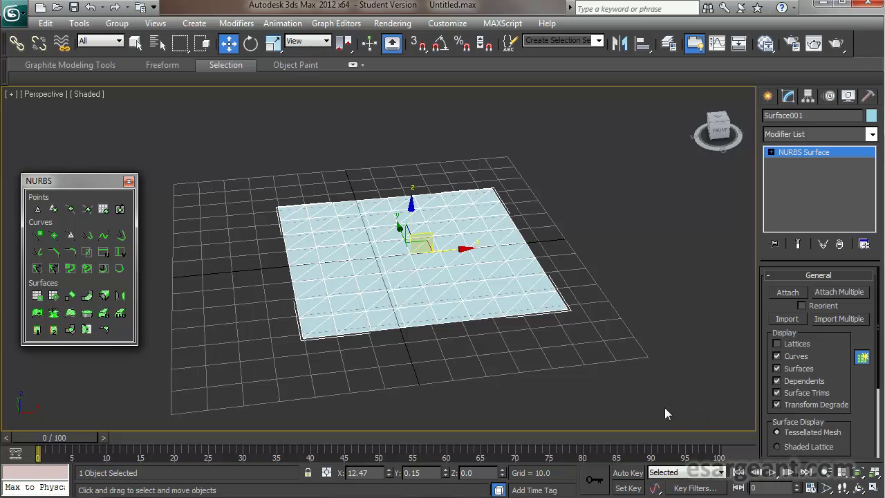
{"action": "left_click_drag", "start_coordinate": [842, 345], "coordinate": [850, 243]}
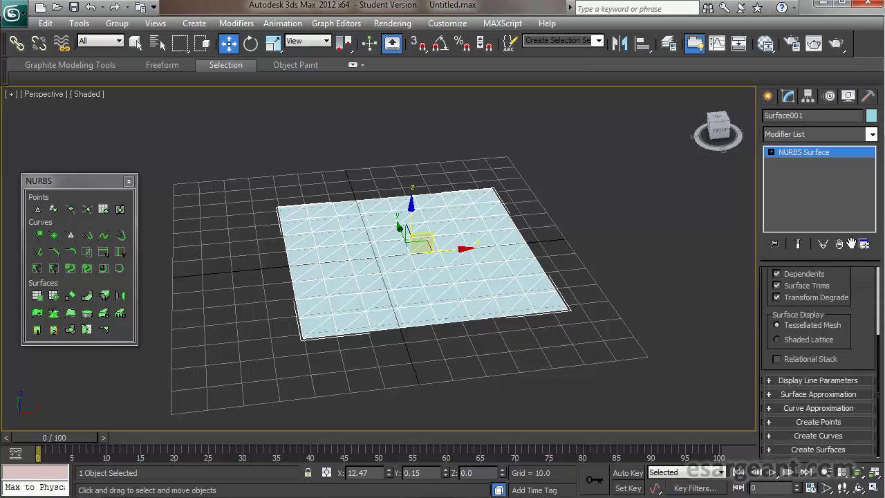
{"action": "mouse_move", "coordinate": [504, 343]}
{"action": "middle_mouse_down", "text": "alt"}
{"action": "mouse_move", "coordinate": [508, 314]}
{"action": "mouse_move", "coordinate": [503, 358]}
{"action": "middle_mouse_up", "text": "alt"}
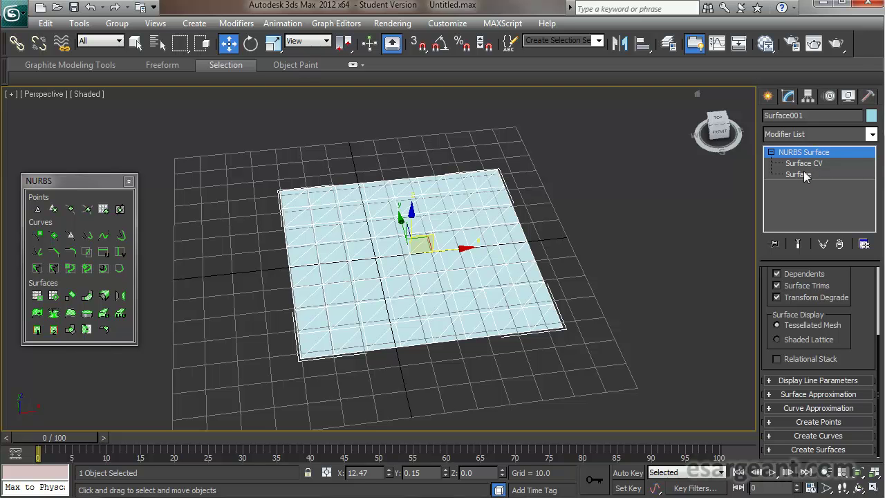
{"action": "left_click", "coordinate": [808, 166]}
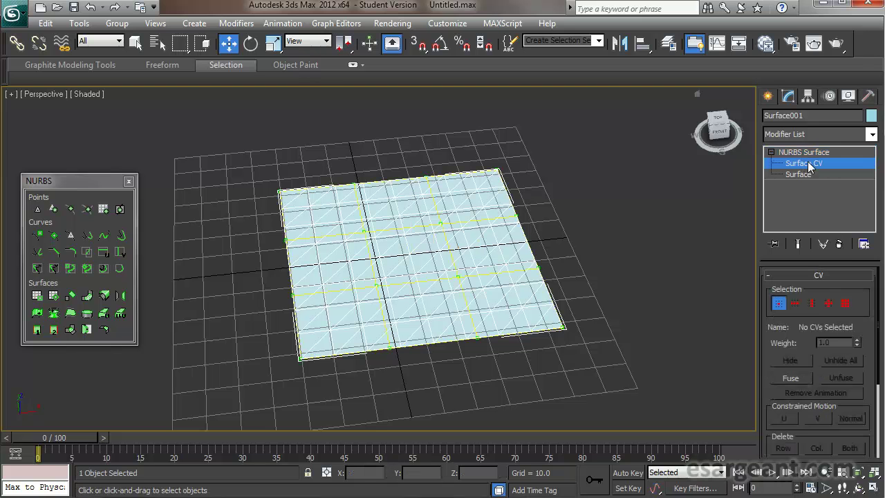
{"action": "middle_click_drag", "start_coordinate": [523, 295], "coordinate": [553, 288], "text": "alt"}
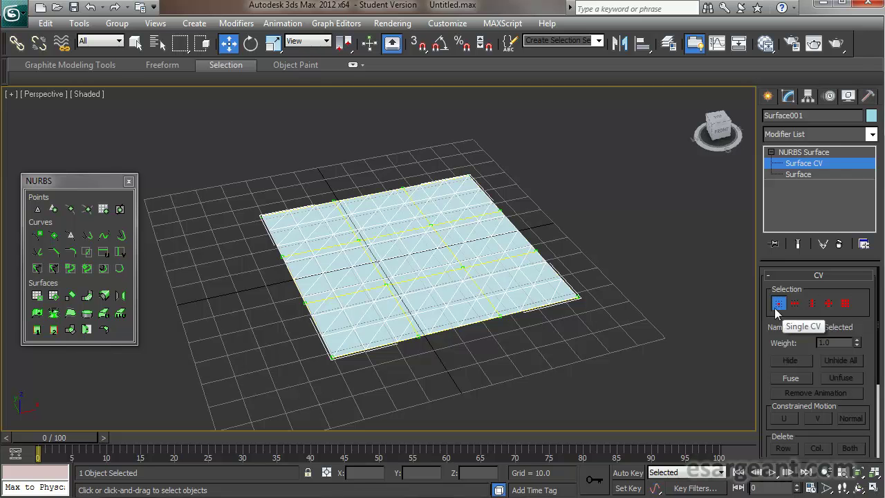
Raise the interior CV on the surface's negative X, negative Y side to a Z height of about 36.6.
{"action": "middle_click_drag", "start_coordinate": [537, 308], "coordinate": [535, 294], "text": "alt"}
{"action": "left_click", "coordinate": [387, 282]}
{"action": "middle_click_drag", "start_coordinate": [454, 310], "coordinate": [561, 309], "text": "alt"}
{"action": "scroll", "coordinate": [468, 309], "scroll_direction": "up", "scroll_amount": 3}
{"action": "left_click_drag", "start_coordinate": [392, 237], "coordinate": [411, 81]}
{"action": "middle_click_drag", "start_coordinate": [462, 272], "coordinate": [415, 231], "text": "alt"}
{"action": "scroll", "coordinate": [511, 241], "scroll_direction": "down", "scroll_amount": 3}
{"action": "middle_click_drag", "start_coordinate": [500, 253], "coordinate": [481, 296], "text": "alt"}
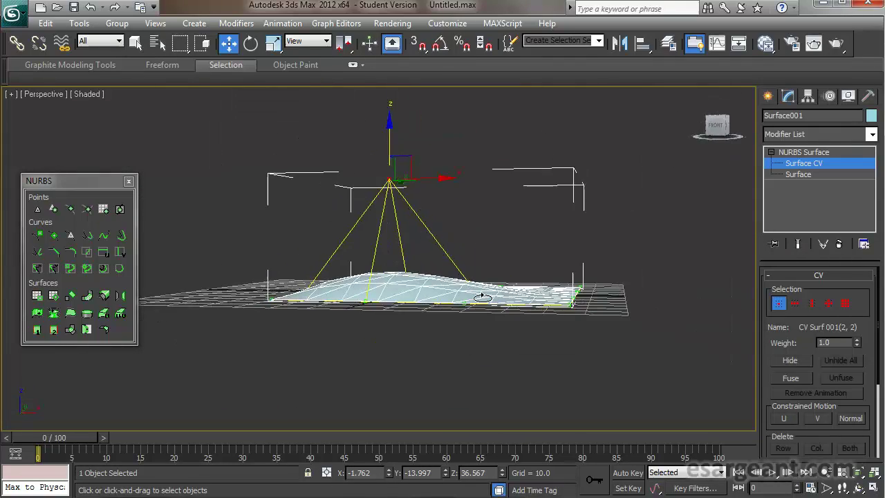
Raise the interior CV on the surface's positive X, negative Y side to a Z height of about 60.8.
{"action": "middle_click_drag", "start_coordinate": [482, 238], "coordinate": [440, 284], "text": "alt"}
{"action": "left_click", "coordinate": [467, 272]}
{"action": "left_click", "coordinate": [438, 287]}
{"action": "middle_click_drag", "start_coordinate": [437, 314], "coordinate": [451, 225], "text": "alt"}
{"action": "left_click_drag", "start_coordinate": [436, 234], "coordinate": [470, 67]}
{"action": "middle_click_drag", "start_coordinate": [438, 227], "coordinate": [330, 239], "text": "alt"}
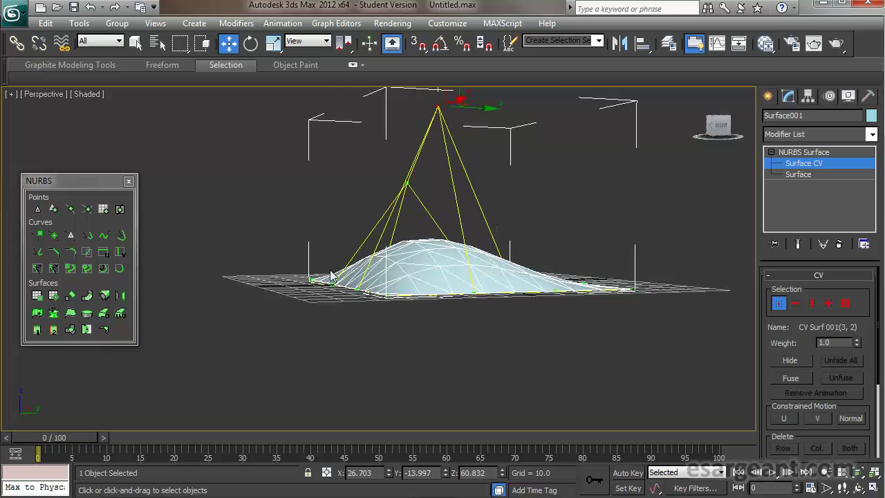
Select several CVs in the interior row on the surface's positive Y side and raise them together to a Z height of about 57.4.
{"action": "middle_click_drag", "start_coordinate": [410, 240], "coordinate": [481, 270], "text": "alt"}
{"action": "middle_click_drag", "start_coordinate": [528, 252], "coordinate": [575, 256], "text": "alt"}
{"action": "middle_click_drag", "start_coordinate": [346, 244], "coordinate": [399, 269], "text": "alt"}
{"action": "left_click", "coordinate": [423, 291]}
{"action": "middle_click_drag", "start_coordinate": [471, 330], "coordinate": [465, 311], "text": "alt"}
{"action": "mouse_move", "coordinate": [421, 236]}
{"action": "left_mouse_down"}
{"action": "mouse_move", "coordinate": [423, 225]}
{"action": "mouse_move", "coordinate": [432, 291]}
{"action": "left_mouse_up"}
{"action": "left_click", "coordinate": [419, 242]}
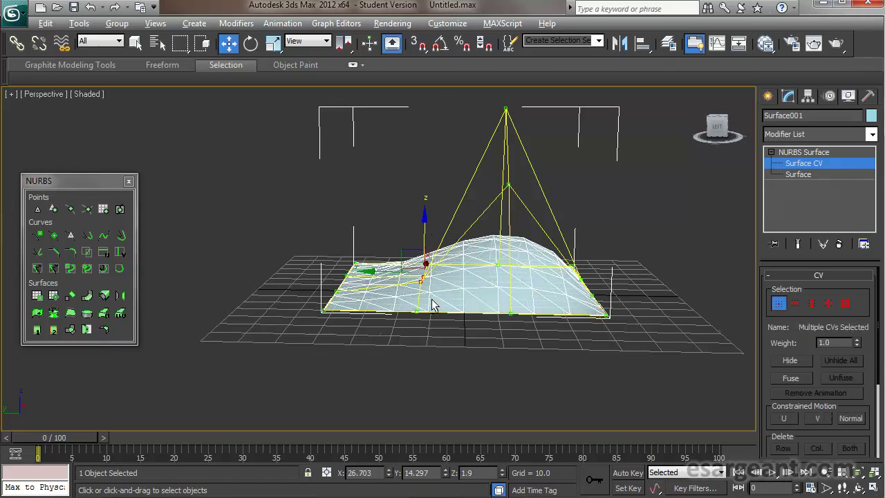
{"action": "middle_click_drag", "start_coordinate": [434, 305], "coordinate": [432, 291], "text": "alt"}
{"action": "left_click_drag", "start_coordinate": [424, 221], "coordinate": [430, 76]}
{"action": "middle_click_drag", "start_coordinate": [475, 211], "coordinate": [543, 192], "text": "alt"}
{"action": "middle_click_drag", "start_coordinate": [490, 250], "coordinate": [481, 297], "text": "alt"}
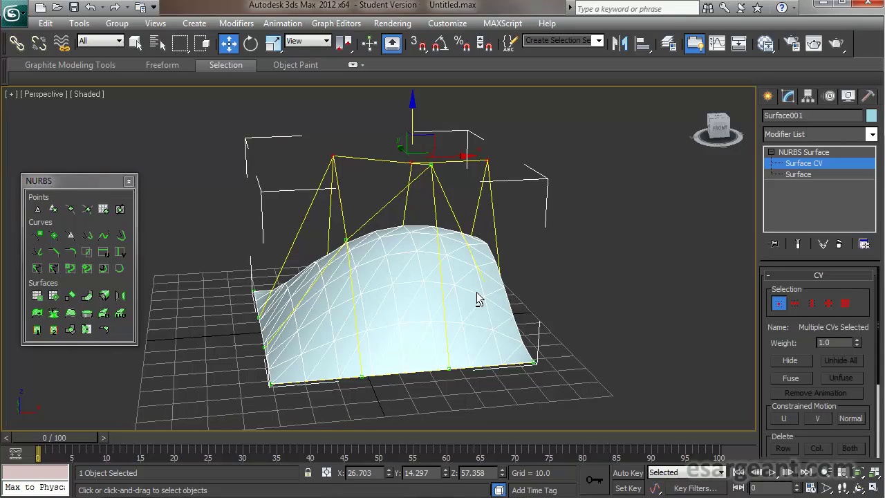
Clear the NURBS surface from the scene and switch object creation to Standard Primitives.
{"action": "middle_click_drag", "start_coordinate": [448, 326], "coordinate": [502, 307], "text": "alt"}
{"action": "middle_click_drag", "start_coordinate": [588, 213], "coordinate": [623, 263], "text": "alt"}
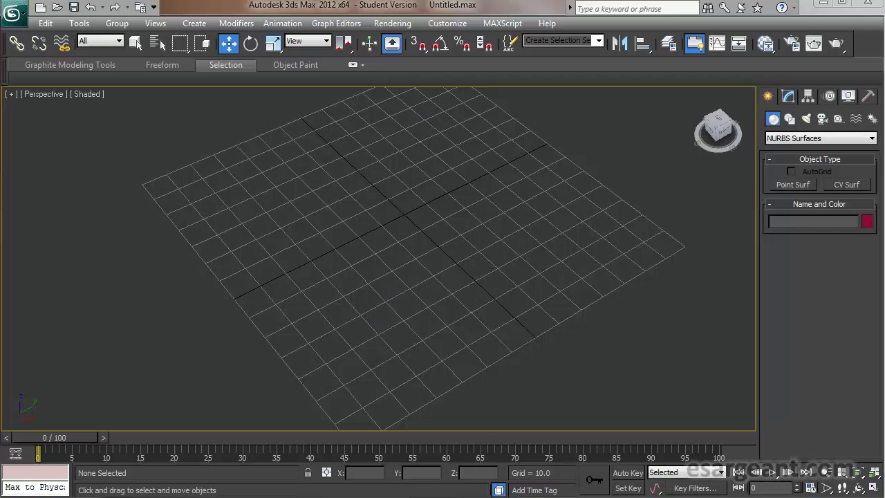
{"action": "middle_click_drag", "start_coordinate": [416, 200], "coordinate": [403, 217]}
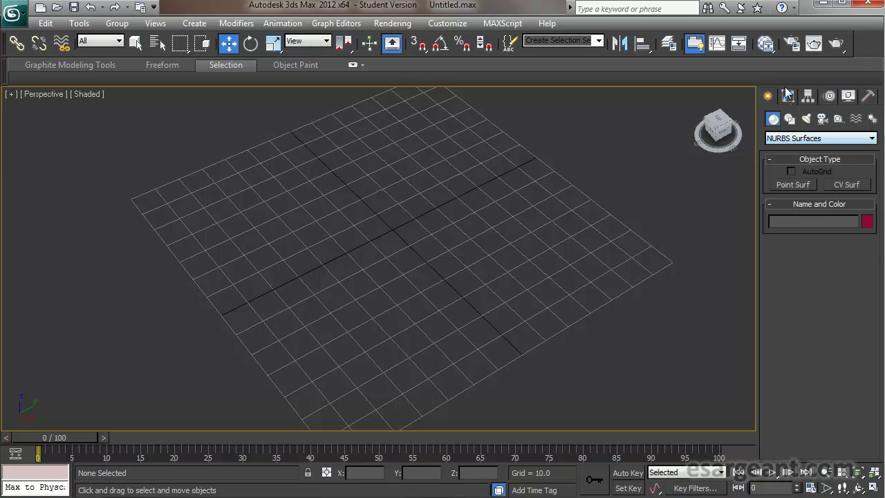
{"action": "left_click", "coordinate": [790, 138]}
{"action": "left_click", "coordinate": [803, 148]}
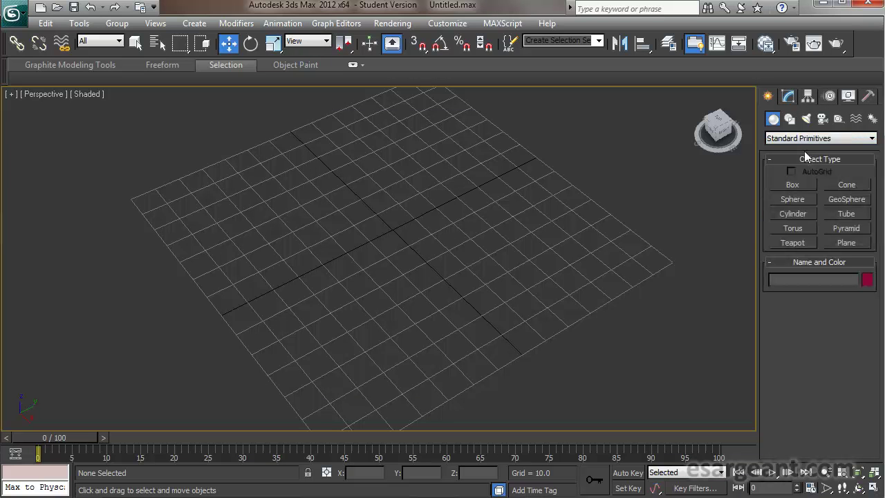
Create a small sphere on the grid and a larger sphere beside it with a radius of about 44.2.
{"action": "left_click", "coordinate": [793, 199]}
{"action": "left_click_drag", "start_coordinate": [294, 259], "coordinate": [352, 250]}
{"action": "left_click_drag", "start_coordinate": [488, 253], "coordinate": [682, 312]}
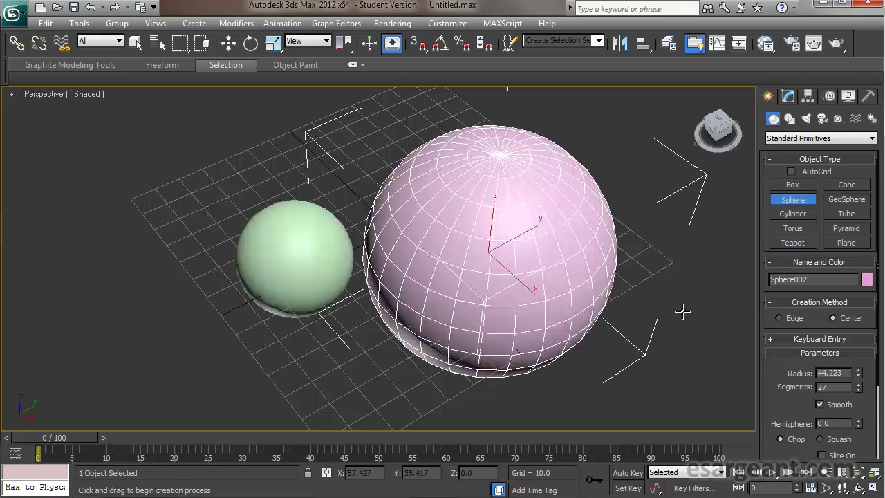
Move the small sphere into the large one, to about X -1.5 and Y -16.7, so that the two overlap.
{"action": "middle_click_drag", "start_coordinate": [450, 233], "coordinate": [405, 186], "text": "alt"}
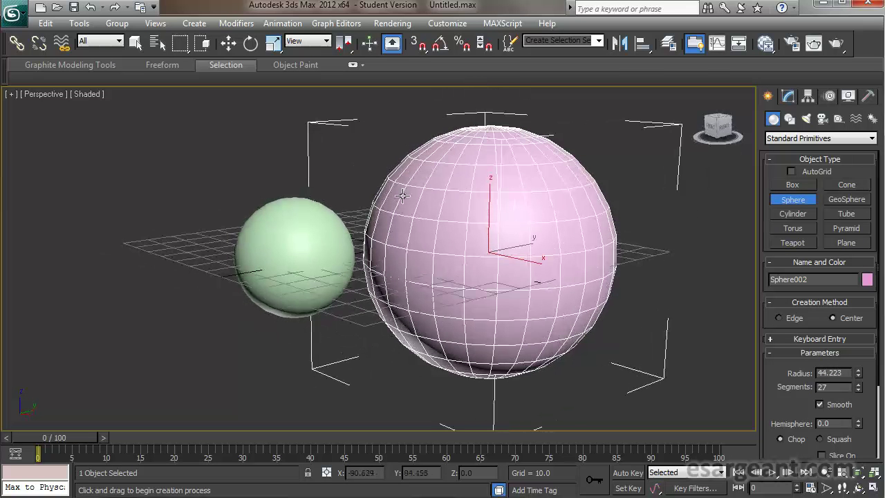
{"action": "key", "text": "w"}
{"action": "left_click", "coordinate": [269, 228]}
{"action": "middle_click_drag", "start_coordinate": [366, 277], "coordinate": [340, 284], "text": "alt"}
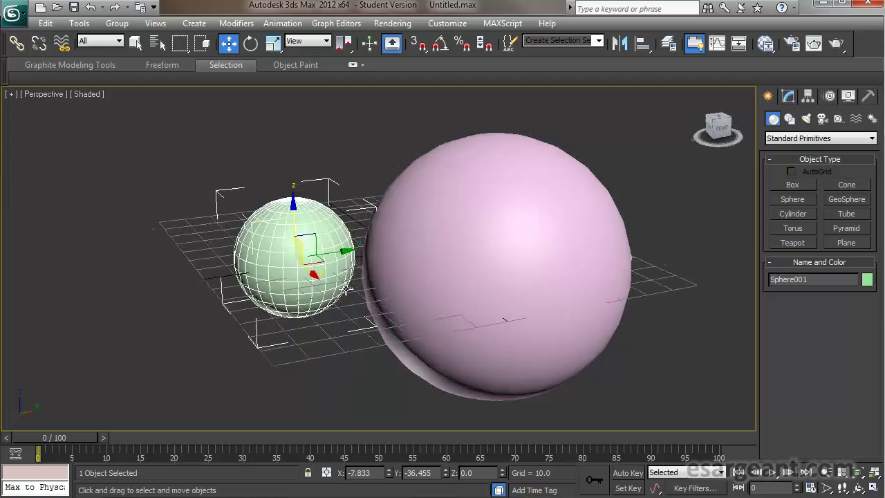
{"action": "left_click_drag", "start_coordinate": [344, 253], "coordinate": [397, 249]}
{"action": "middle_click_drag", "start_coordinate": [394, 251], "coordinate": [412, 298], "text": "alt"}
{"action": "left_click_drag", "start_coordinate": [406, 252], "coordinate": [425, 254]}
{"action": "middle_click_drag", "start_coordinate": [448, 289], "coordinate": [400, 270], "text": "alt"}
{"action": "middle_click_drag", "start_coordinate": [482, 246], "coordinate": [449, 259], "text": "alt"}
{"action": "middle_click_drag", "start_coordinate": [409, 260], "coordinate": [425, 285], "text": "alt"}
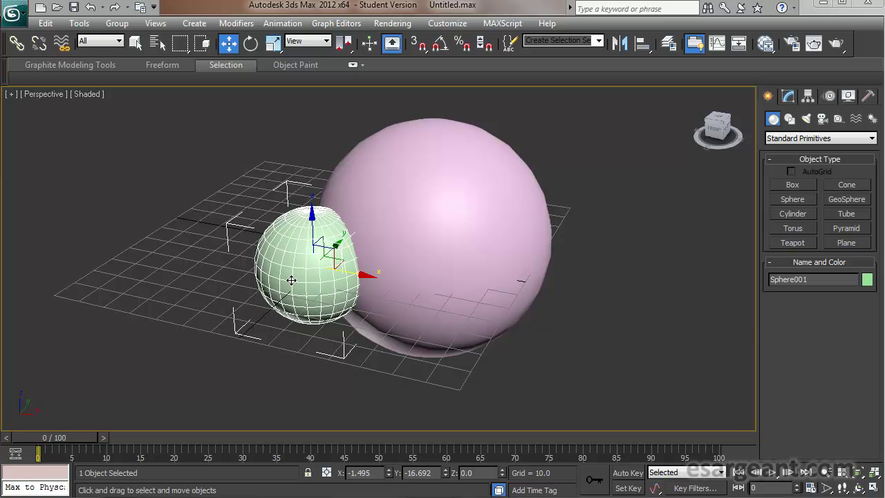
Make the small sphere a Boolean compound object and pick the large sphere as operand B, using the Move option.
{"action": "left_click", "coordinate": [776, 139]}
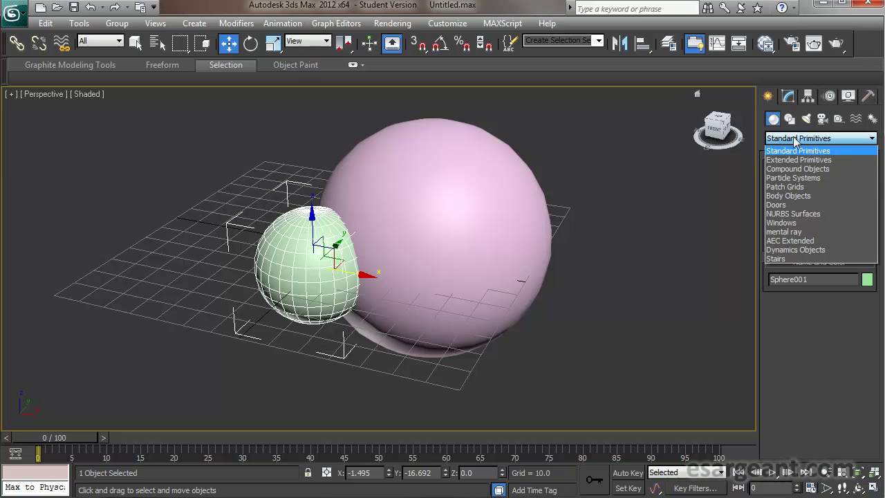
{"action": "left_click", "coordinate": [795, 168]}
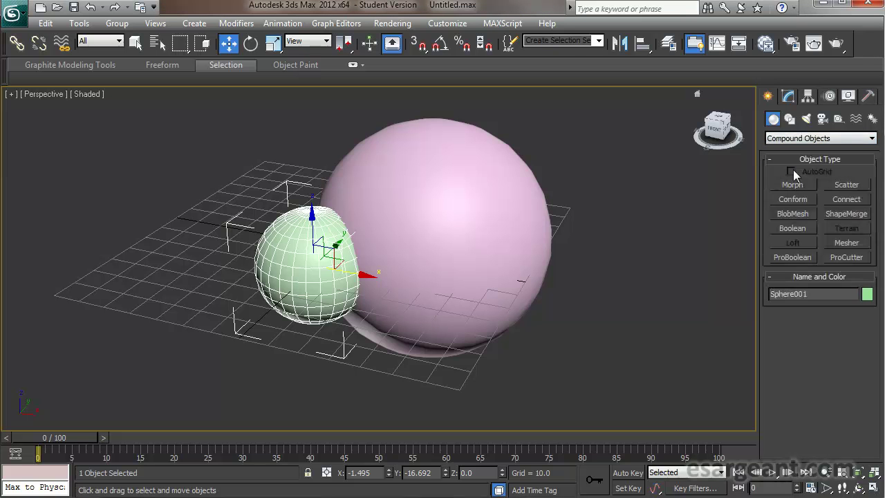
{"action": "left_click", "coordinate": [793, 229]}
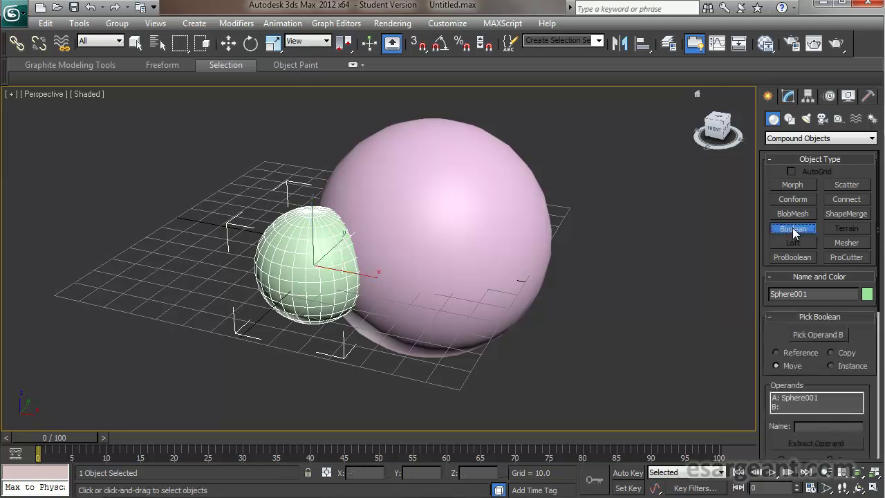
{"action": "left_click", "coordinate": [788, 96]}
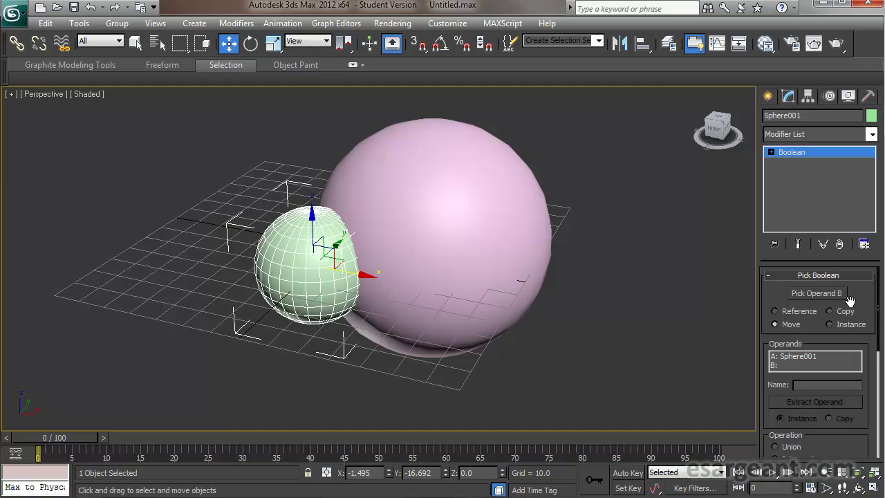
{"action": "left_click", "coordinate": [813, 292]}
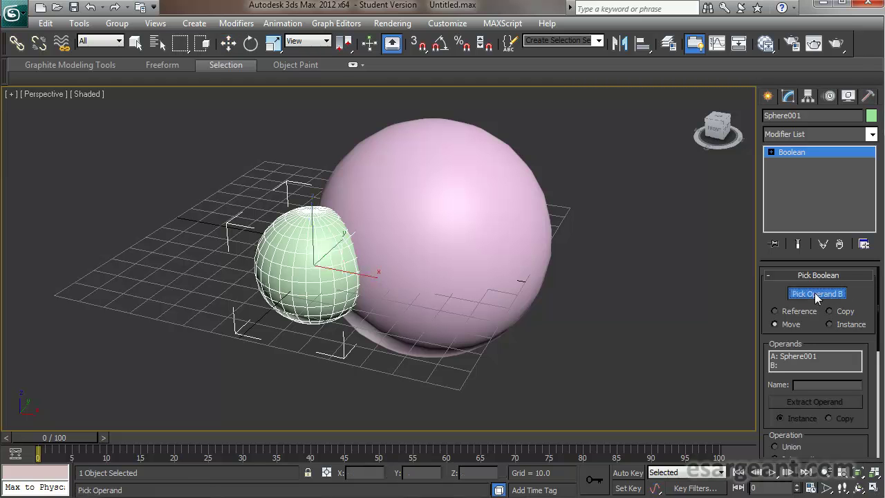
{"action": "left_click", "coordinate": [494, 220]}
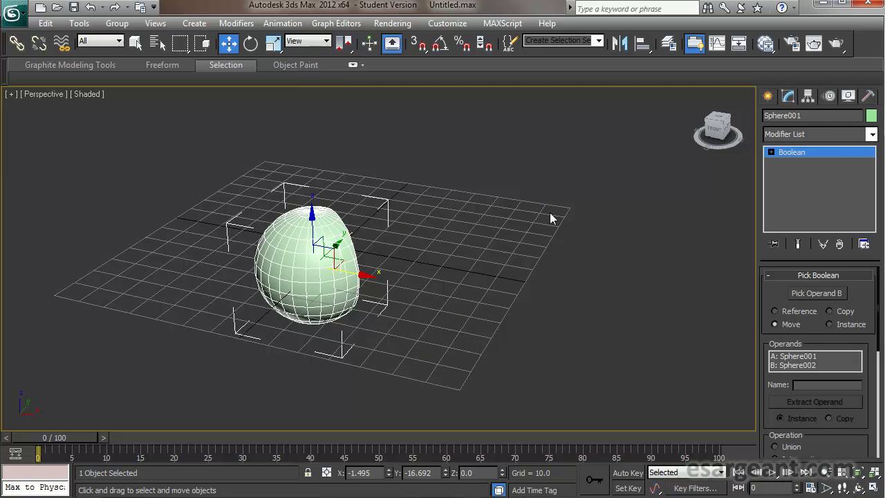
{"action": "middle_click_drag", "start_coordinate": [539, 224], "coordinate": [397, 225], "text": "alt"}
{"action": "scroll", "coordinate": [360, 256], "scroll_direction": "up", "scroll_amount": 2}
{"action": "middle_click_drag", "start_coordinate": [359, 256], "coordinate": [408, 254], "text": "alt"}
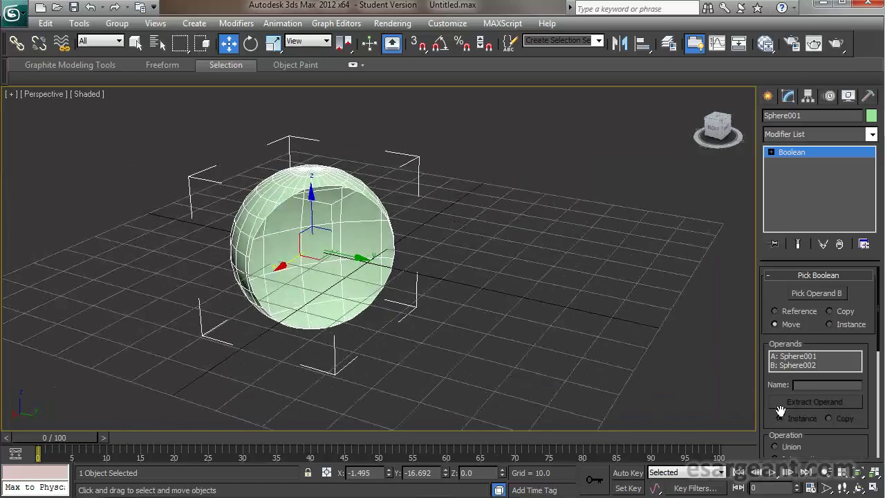
Switch the Boolean operation to Subtraction (B-A) and inspect the cut-out from several sides.
{"action": "left_click_drag", "start_coordinate": [771, 417], "coordinate": [775, 298]}
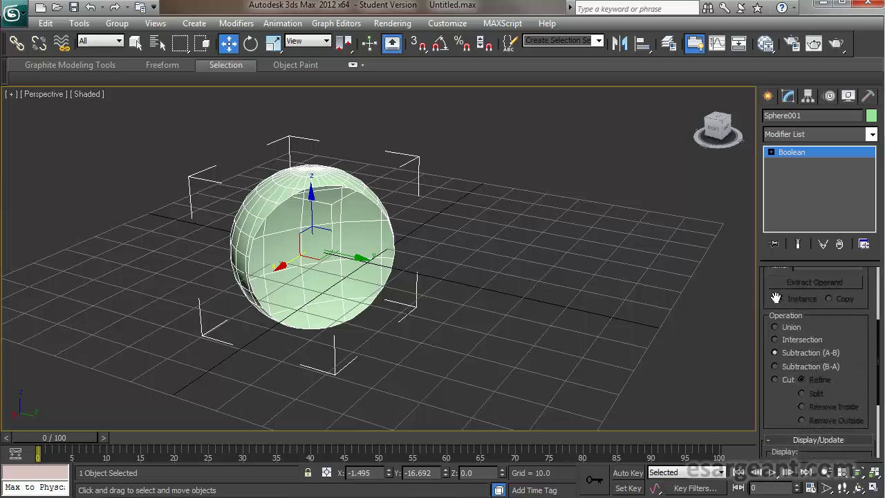
{"action": "middle_click_drag", "start_coordinate": [464, 319], "coordinate": [629, 333], "text": "alt"}
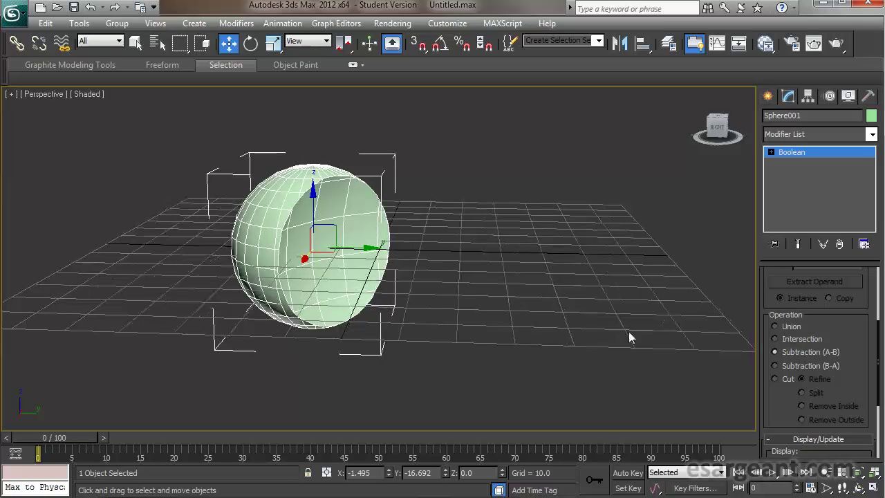
{"action": "left_click", "coordinate": [775, 365]}
{"action": "middle_click_drag", "start_coordinate": [419, 328], "coordinate": [529, 321], "text": "alt"}
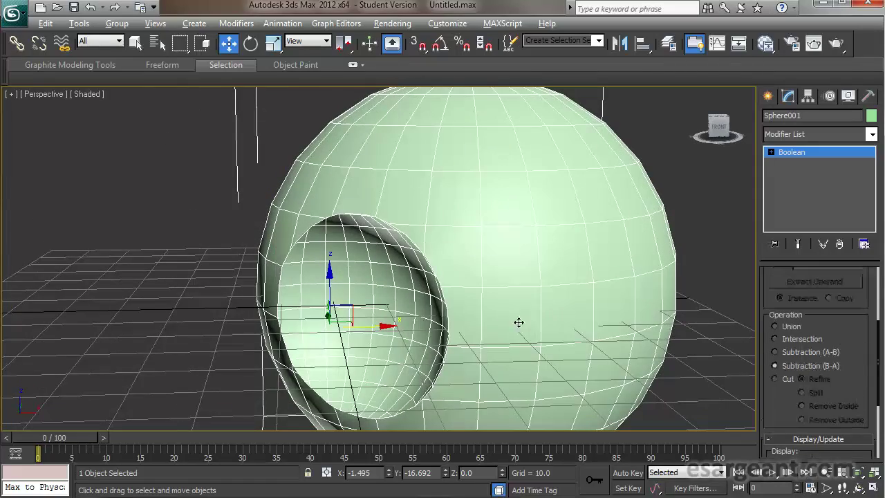
{"action": "scroll", "coordinate": [523, 337], "scroll_direction": "up", "scroll_amount": 2}
{"action": "scroll", "coordinate": [522, 337], "scroll_direction": "down", "scroll_amount": 5}
{"action": "middle_click_drag", "start_coordinate": [520, 379], "coordinate": [499, 377], "text": "alt"}
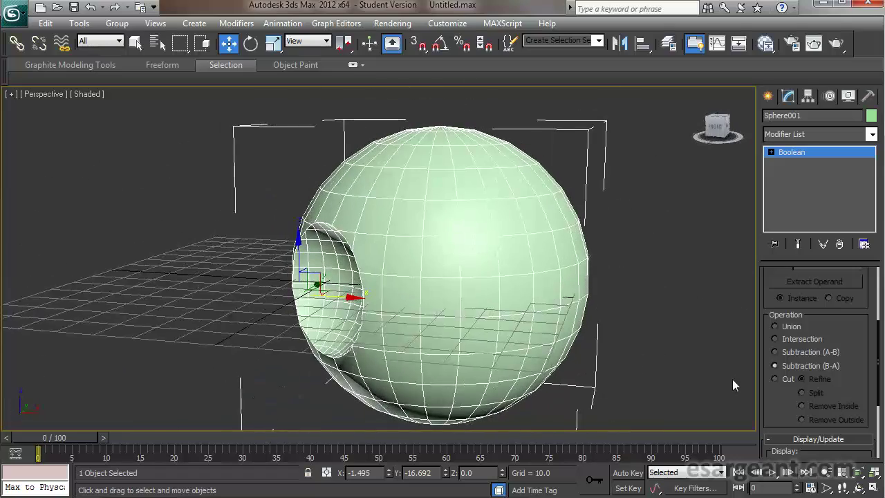
{"action": "middle_click_drag", "start_coordinate": [565, 309], "coordinate": [532, 262], "text": "alt"}
Try the Intersection operation on the two spheres, and set the Boolean operation to Union.
{"action": "left_click", "coordinate": [772, 340]}
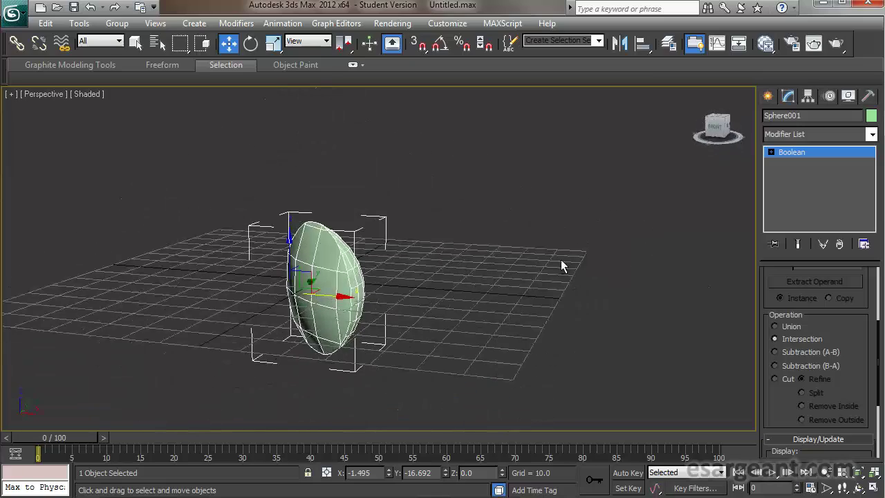
{"action": "left_click", "coordinate": [775, 326]}
{"action": "mouse_move", "coordinate": [565, 286]}
{"action": "middle_mouse_down", "text": "alt"}
{"action": "mouse_move", "coordinate": [546, 207]}
{"action": "mouse_move", "coordinate": [529, 282]}
{"action": "mouse_move", "coordinate": [564, 287]}
{"action": "middle_mouse_up", "text": "alt"}
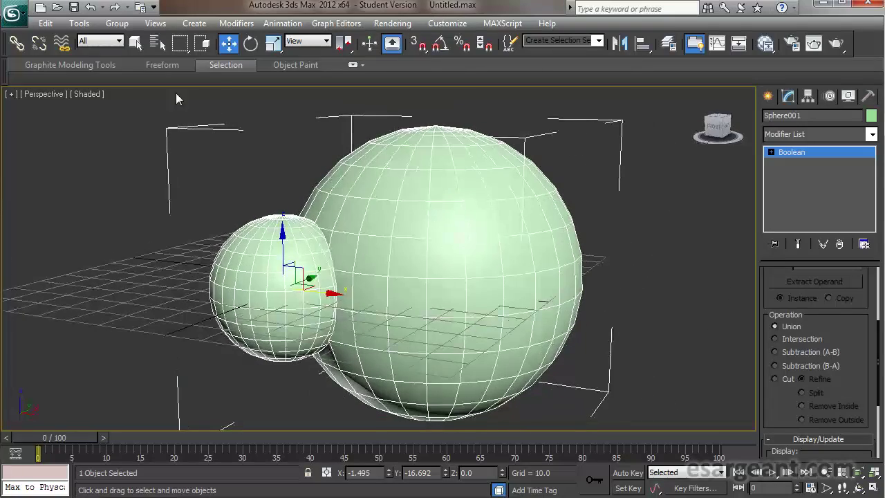
Display the viewport in Wireframe and examine where the two united spheres meet.
{"action": "left_click", "coordinate": [87, 93]}
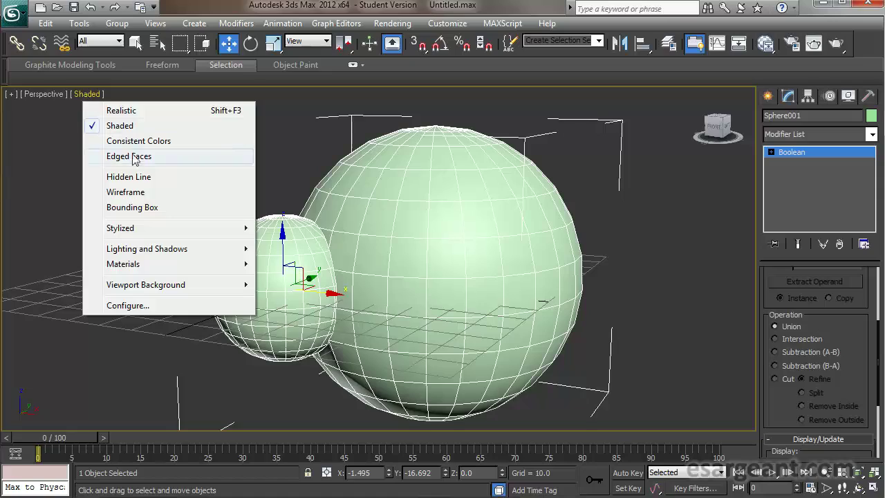
{"action": "left_click", "coordinate": [134, 198]}
{"action": "mouse_move", "coordinate": [325, 271]}
{"action": "middle_mouse_down", "text": "alt"}
{"action": "mouse_move", "coordinate": [312, 253]}
{"action": "mouse_move", "coordinate": [292, 250]}
{"action": "mouse_move", "coordinate": [324, 238]}
{"action": "mouse_move", "coordinate": [317, 226]}
{"action": "middle_mouse_up", "text": "alt"}
{"action": "middle_click_drag", "start_coordinate": [323, 296], "coordinate": [360, 309], "text": "alt"}
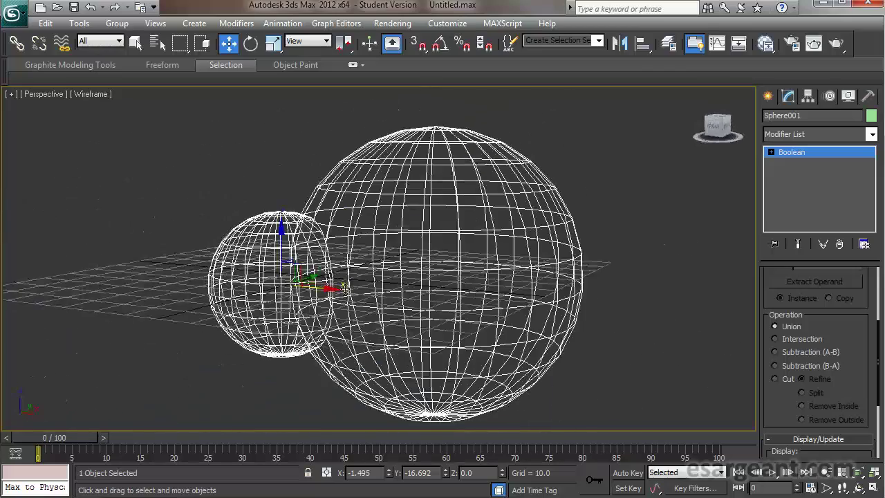
Set the perspective viewport's shading to Realistic.
{"action": "left_click", "coordinate": [97, 94]}
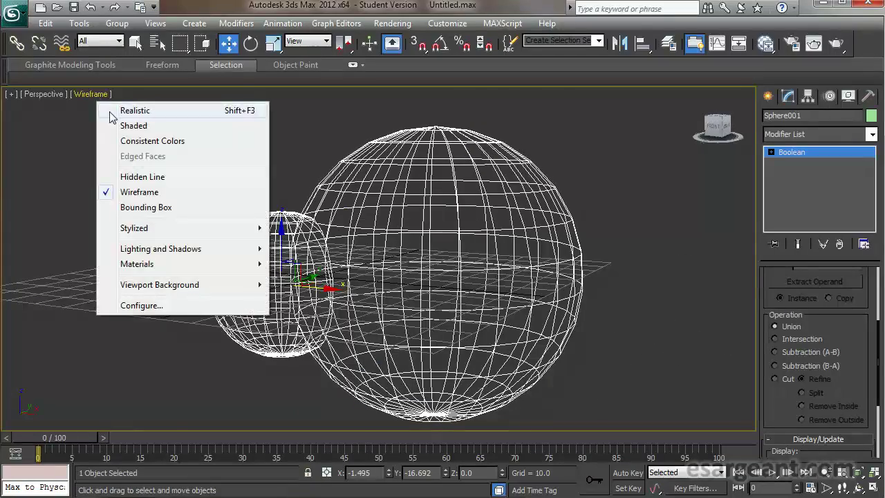
{"action": "left_click", "coordinate": [113, 112]}
{"action": "mouse_move", "coordinate": [143, 154]}
{"action": "middle_mouse_down", "text": "alt"}
{"action": "mouse_move", "coordinate": [156, 171]}
{"action": "mouse_move", "coordinate": [302, 193]}
{"action": "mouse_move", "coordinate": [349, 148]}
{"action": "mouse_move", "coordinate": [244, 199]}
{"action": "mouse_move", "coordinate": [151, 183]}
{"action": "mouse_move", "coordinate": [177, 162]}
{"action": "mouse_move", "coordinate": [158, 199]}
{"action": "mouse_move", "coordinate": [207, 214]}
{"action": "mouse_move", "coordinate": [164, 127]}
{"action": "mouse_move", "coordinate": [201, 203]}
{"action": "mouse_move", "coordinate": [176, 182]}
{"action": "middle_mouse_up", "text": "alt"}
{"action": "middle_click_drag", "start_coordinate": [277, 200], "coordinate": [396, 209], "text": "alt"}
Examine the mesh edges along the seam between the united spheres and review the Boolean's operand and operation settings.
{"action": "left_click_drag", "start_coordinate": [838, 322], "coordinate": [849, 360]}
{"action": "left_click_drag", "start_coordinate": [852, 285], "coordinate": [857, 383]}
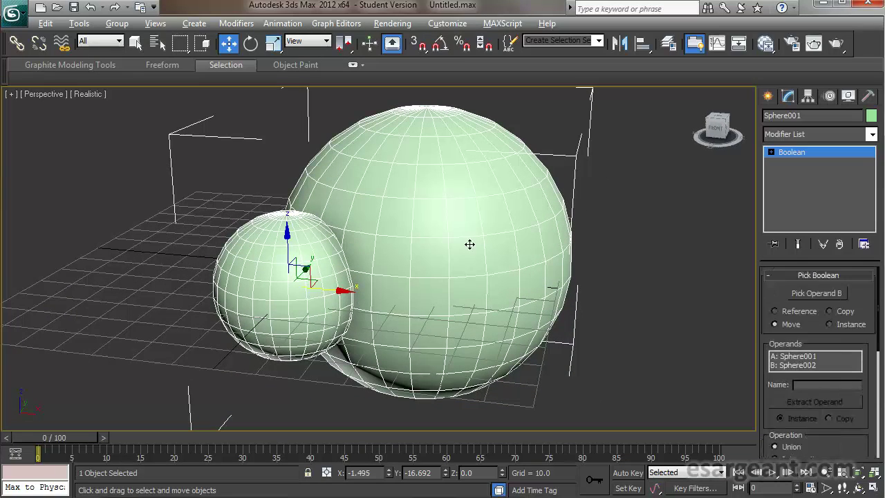
{"action": "middle_click_drag", "start_coordinate": [490, 250], "coordinate": [515, 269], "text": "alt"}
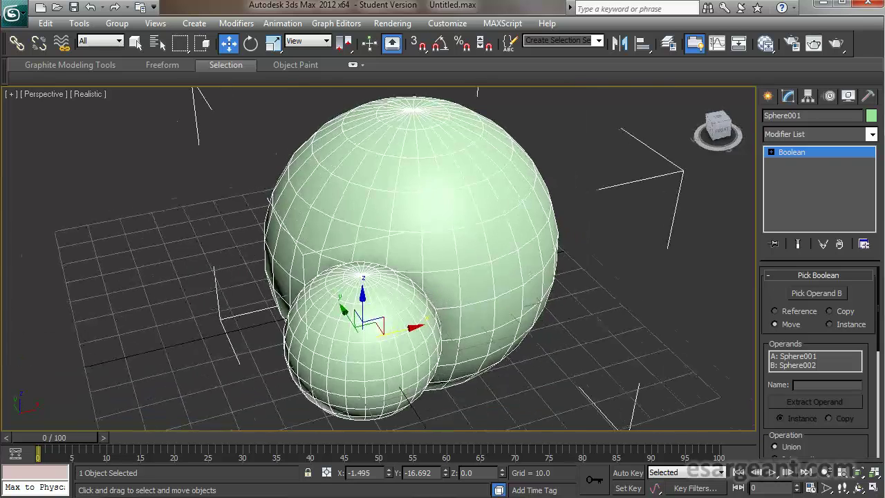
{"action": "scroll", "coordinate": [441, 316], "scroll_direction": "up", "scroll_amount": 8}
{"action": "middle_click_drag", "start_coordinate": [422, 255], "coordinate": [396, 290], "text": "alt"}
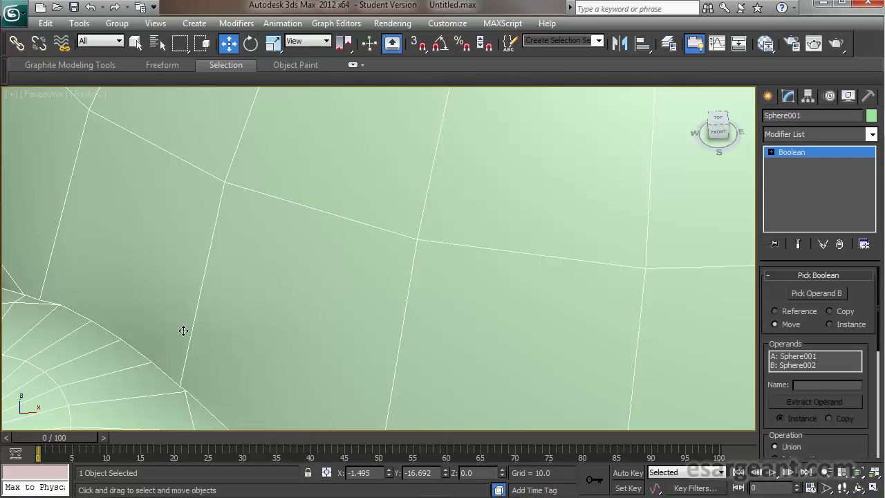
{"action": "middle_click_drag", "start_coordinate": [148, 231], "coordinate": [141, 264], "text": "alt"}
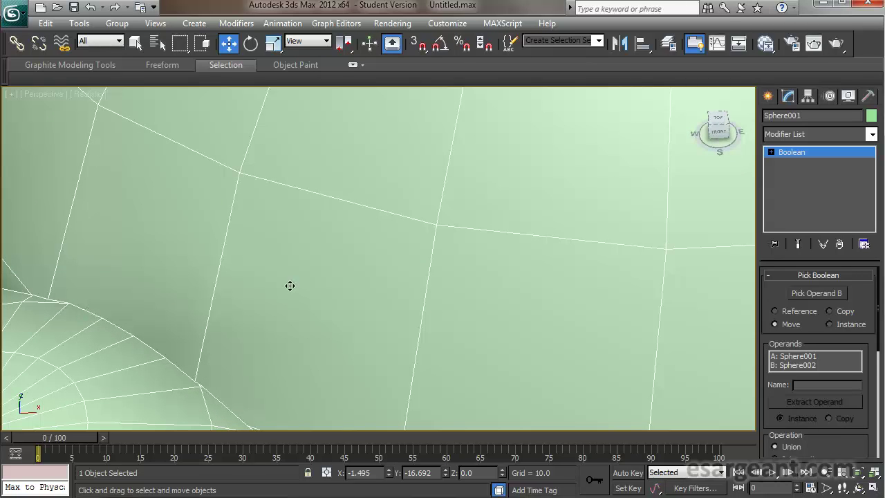
{"action": "scroll", "coordinate": [290, 285], "scroll_direction": "down", "scroll_amount": 2}
{"action": "scroll", "coordinate": [325, 309], "scroll_direction": "down", "scroll_amount": 6}
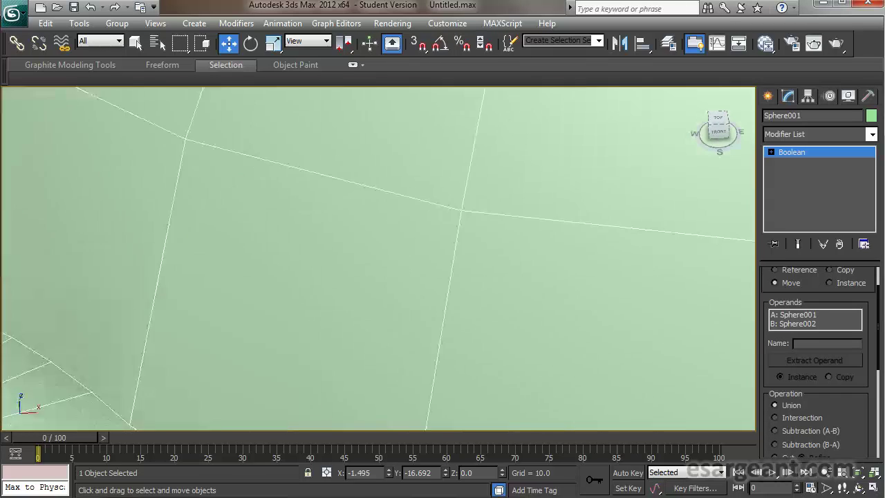
{"action": "scroll", "coordinate": [325, 288], "scroll_direction": "down", "scroll_amount": 1}
{"action": "scroll", "coordinate": [326, 321], "scroll_direction": "down", "scroll_amount": 1}
{"action": "middle_click_drag", "start_coordinate": [356, 322], "coordinate": [336, 309], "text": "alt"}
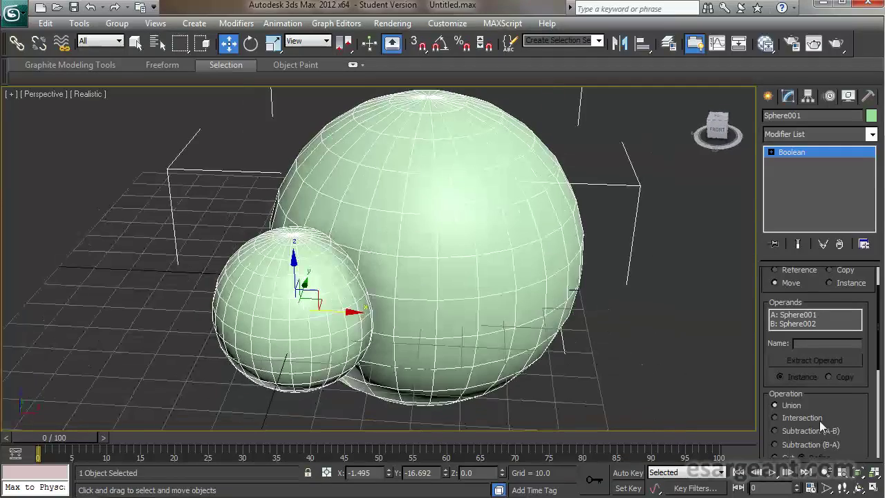
{"action": "left_click_drag", "start_coordinate": [766, 294], "coordinate": [793, 449]}
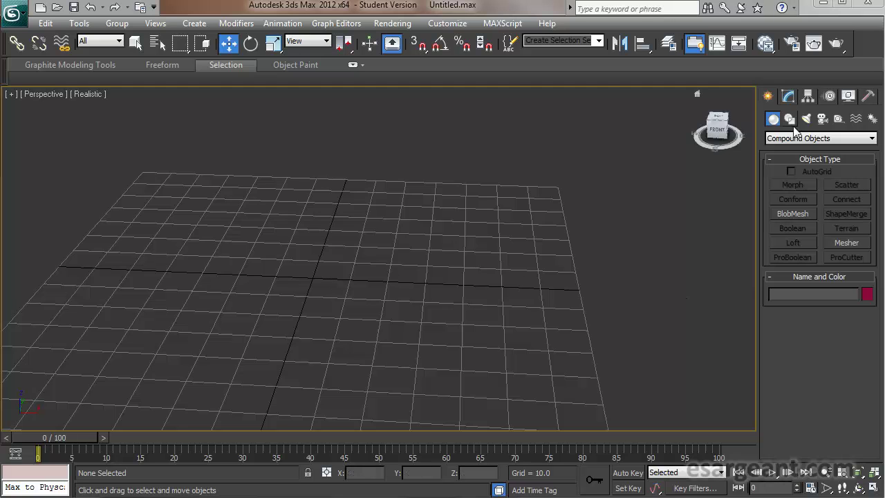
Create a Snow particle system with a rectangular emitter covering much of the central grid.
{"action": "left_click", "coordinate": [815, 139]}
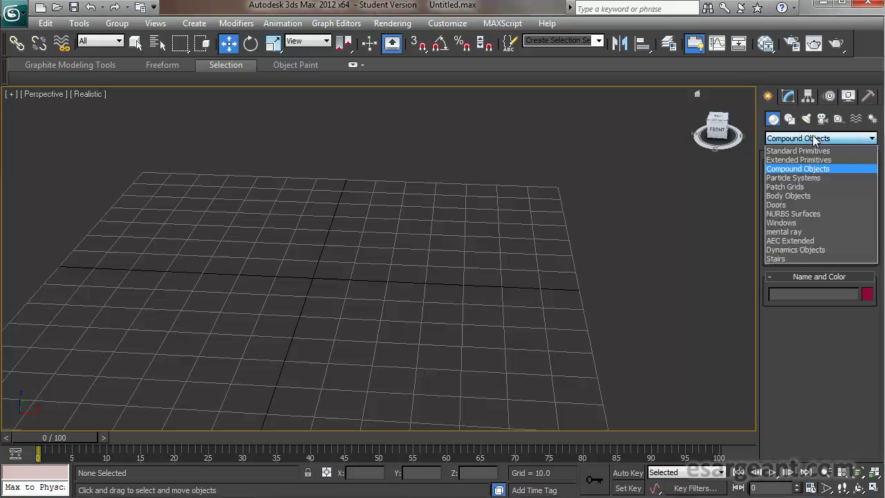
{"action": "left_click", "coordinate": [812, 178]}
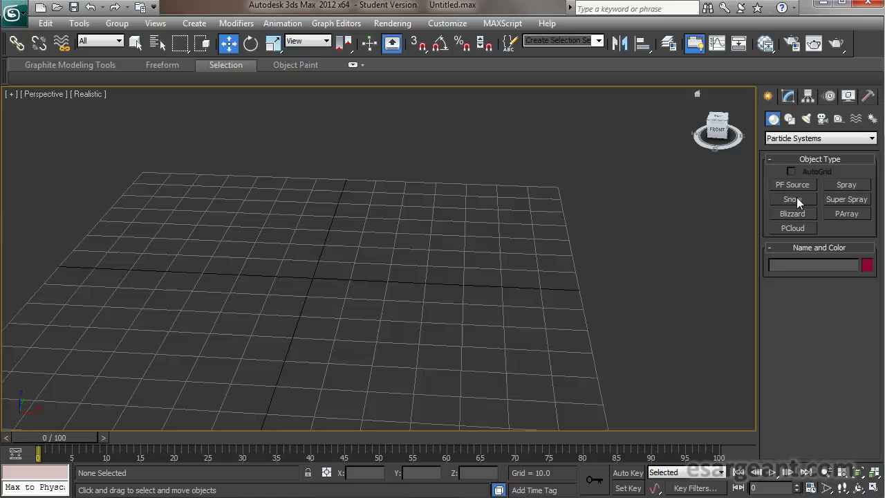
{"action": "left_click", "coordinate": [795, 199]}
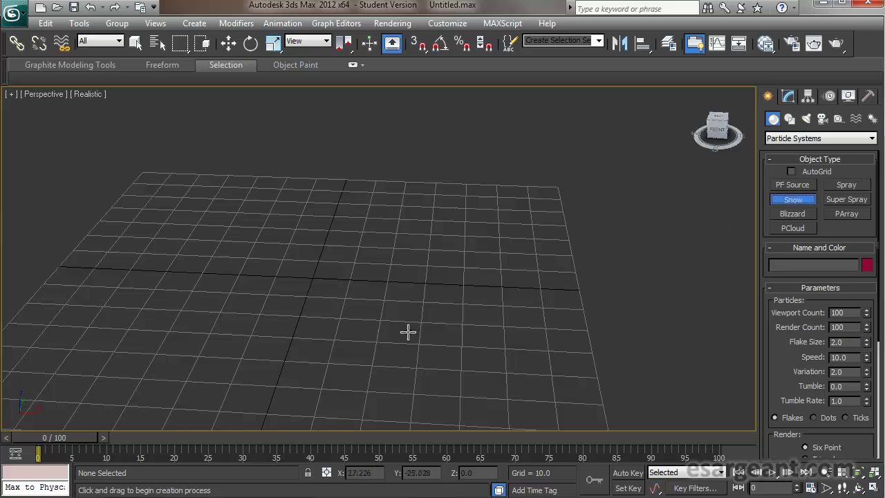
{"action": "left_click_drag", "start_coordinate": [184, 362], "coordinate": [510, 218]}
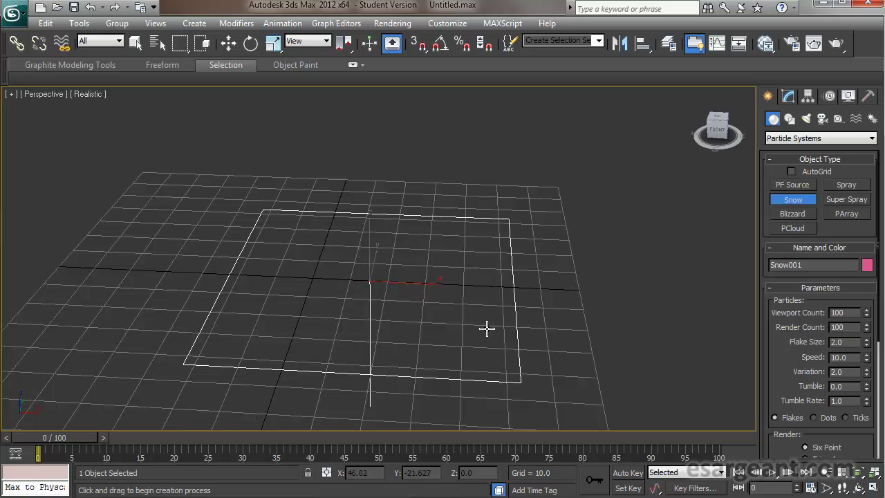
{"action": "mouse_move", "coordinate": [459, 374]}
{"action": "middle_mouse_down", "text": "alt"}
{"action": "mouse_move", "coordinate": [468, 314]}
{"action": "mouse_move", "coordinate": [450, 284]}
{"action": "mouse_move", "coordinate": [365, 332]}
{"action": "mouse_move", "coordinate": [379, 294]}
{"action": "middle_mouse_up", "text": "alt"}
{"action": "scroll", "coordinate": [469, 322], "scroll_direction": "down", "scroll_amount": 3}
{"action": "middle_click_drag", "start_coordinate": [332, 279], "coordinate": [415, 324], "text": "alt"}
{"action": "middle_click_drag", "start_coordinate": [361, 291], "coordinate": [389, 248], "text": "alt"}
{"action": "scroll", "coordinate": [388, 312], "scroll_direction": "down", "scroll_amount": 4}
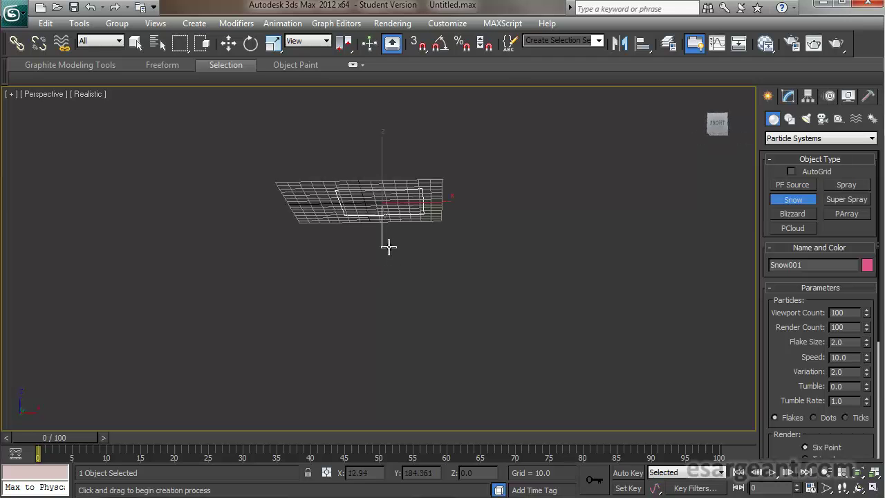
Play the animation and scrub through the frames to preview the falling snow, ending at frame 47.
{"action": "left_click", "coordinate": [773, 472]}
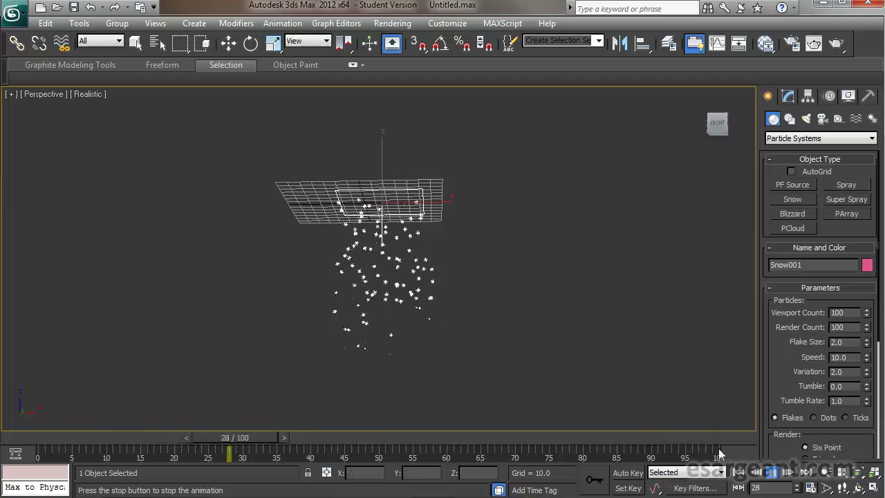
{"action": "left_click", "coordinate": [772, 473]}
{"action": "left_click_drag", "start_coordinate": [398, 439], "coordinate": [42, 432]}
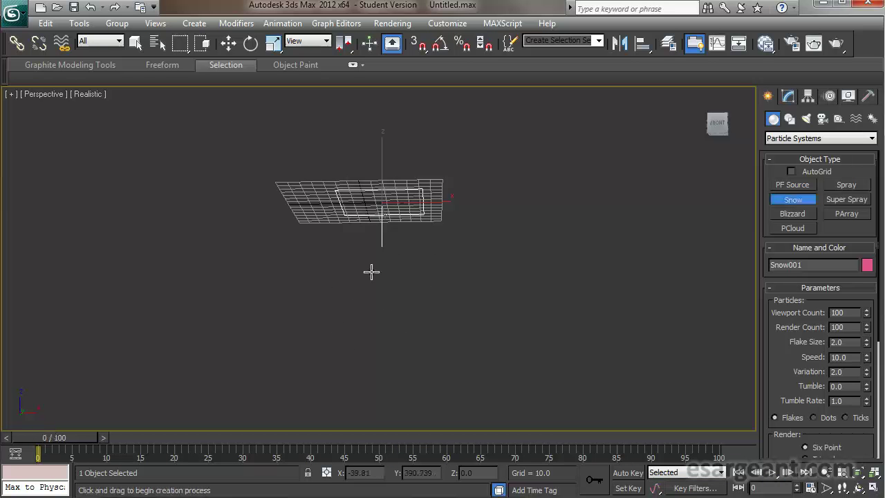
{"action": "middle_click_drag", "start_coordinate": [453, 225], "coordinate": [486, 235], "text": "alt"}
{"action": "left_click_drag", "start_coordinate": [45, 438], "coordinate": [412, 467]}
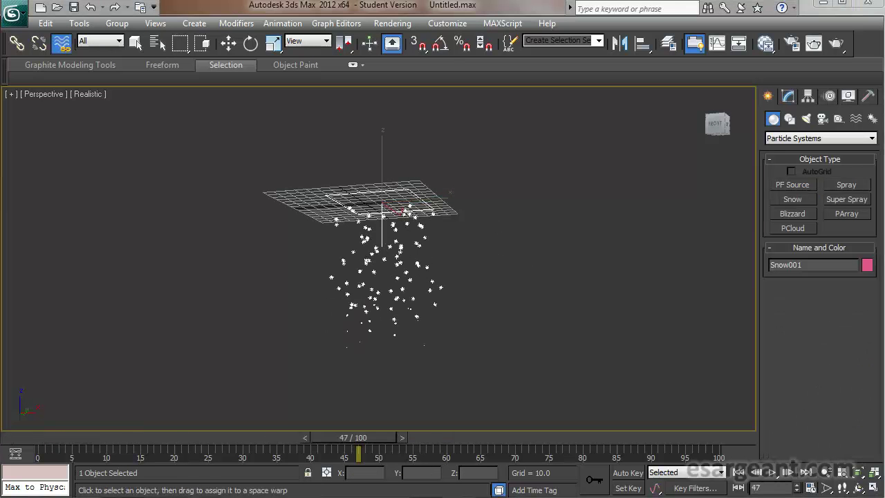
Create a Wind force space warp beside the snow emitter and rotate it so its arrow points towards the falling snow.
{"action": "left_click", "coordinate": [856, 121]}
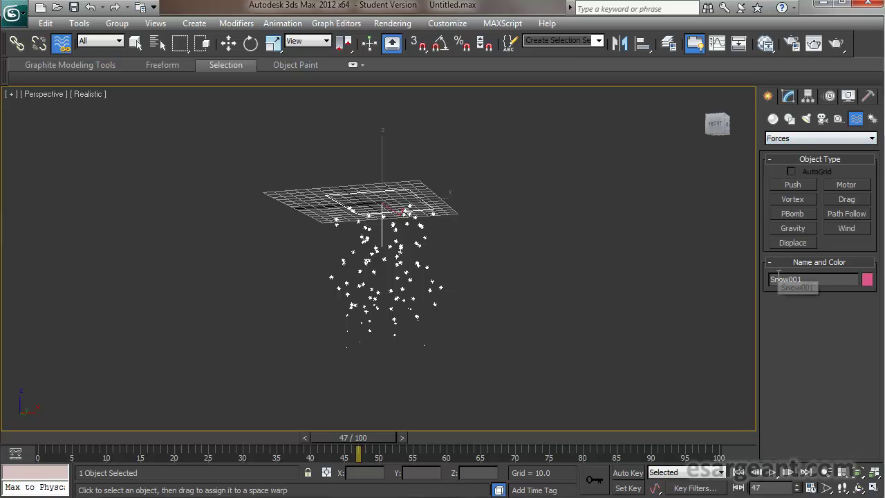
{"action": "left_click", "coordinate": [839, 228]}
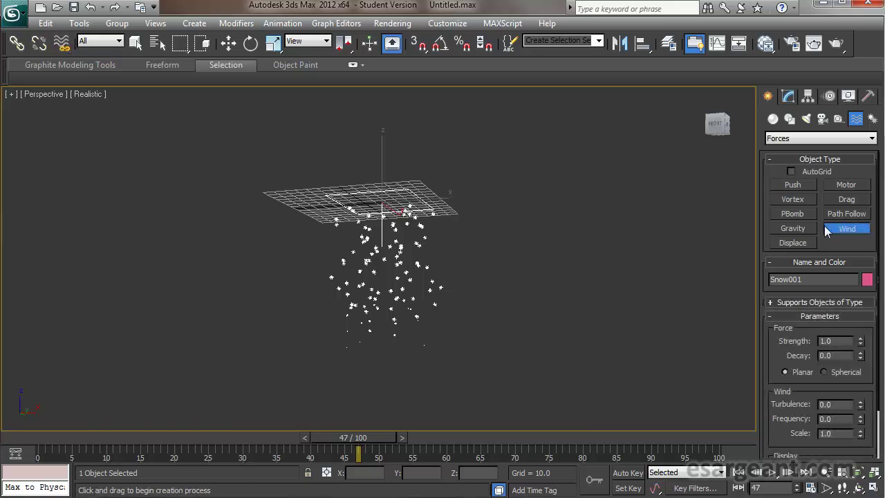
{"action": "left_click_drag", "start_coordinate": [150, 322], "coordinate": [174, 316]}
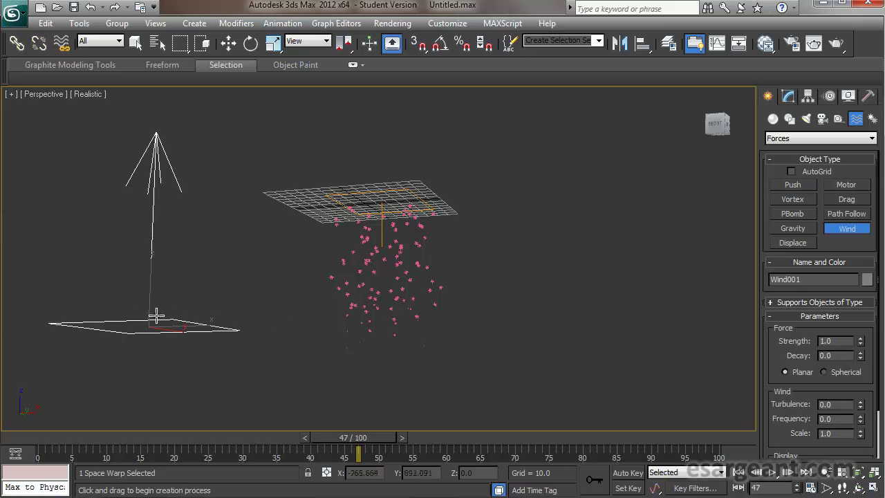
{"action": "key", "text": "e"}
{"action": "left_click_drag", "start_coordinate": [185, 293], "coordinate": [244, 402]}
Bind the snow emitter to the Wind space warp and play the animation to check the effect.
{"action": "left_click", "coordinate": [62, 43]}
{"action": "left_click_drag", "start_coordinate": [337, 205], "coordinate": [179, 312]}
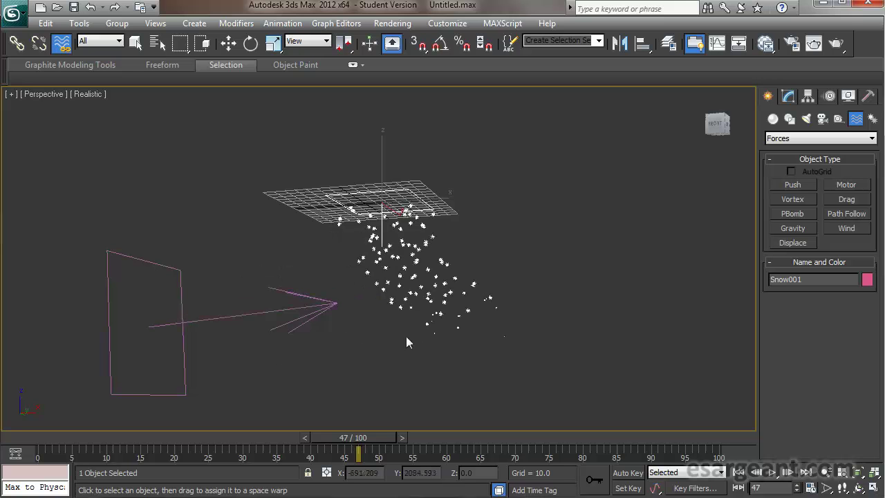
{"action": "left_click", "coordinate": [772, 473]}
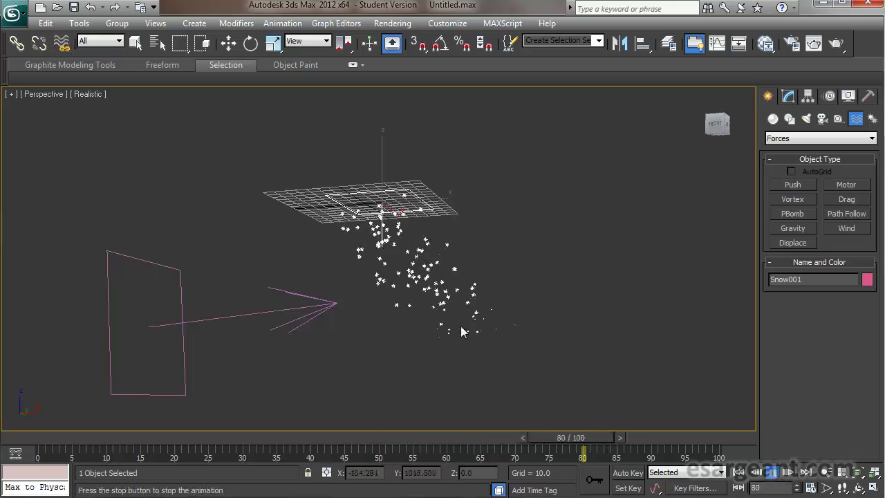
{"action": "key", "text": "Escape"}
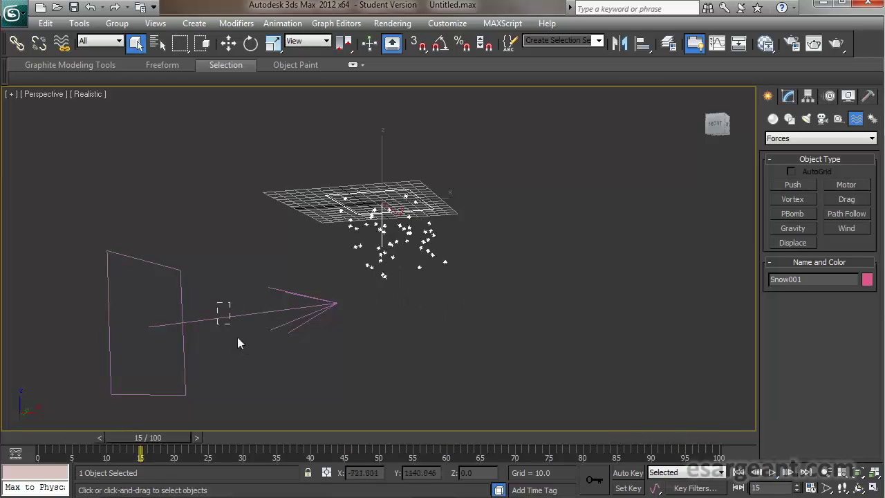
Set the Wind space warp's strength to 1.83 while the animation plays, and stop playback.
{"action": "left_click", "coordinate": [222, 316]}
{"action": "left_click", "coordinate": [774, 472]}
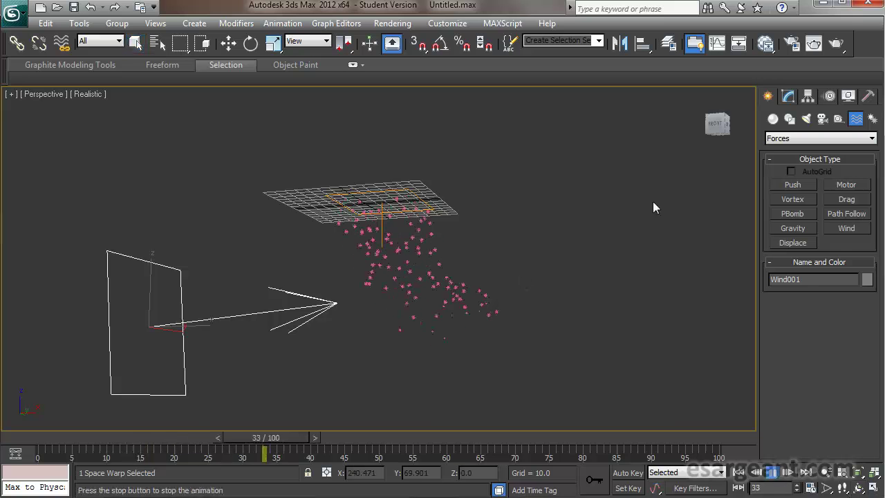
{"action": "left_click", "coordinate": [788, 97]}
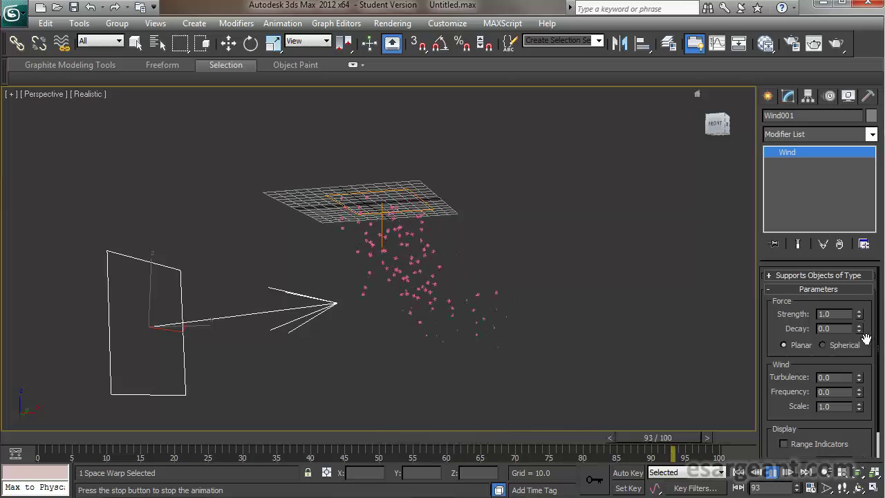
{"action": "left_click_drag", "start_coordinate": [861, 318], "coordinate": [819, 260]}
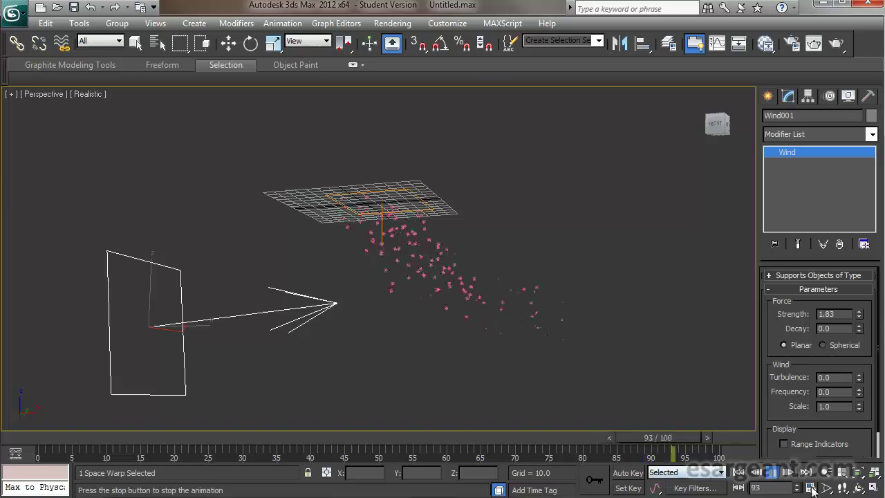
{"action": "left_click", "coordinate": [772, 471]}
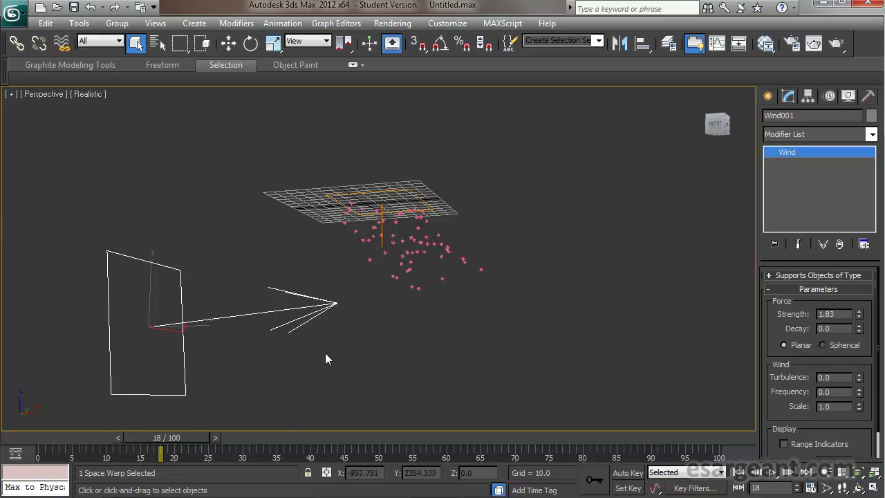
{"action": "mouse_move", "coordinate": [226, 210]}
{"action": "middle_mouse_down", "text": "alt"}
{"action": "mouse_move", "coordinate": [227, 221]}
{"action": "mouse_move", "coordinate": [262, 239]}
{"action": "mouse_move", "coordinate": [228, 216]}
{"action": "middle_mouse_up", "text": "alt"}
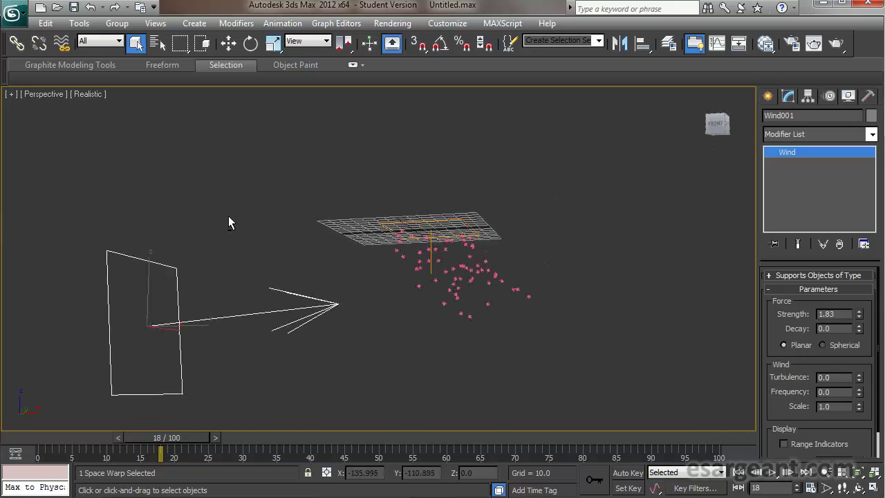
{"action": "key", "text": "q"}
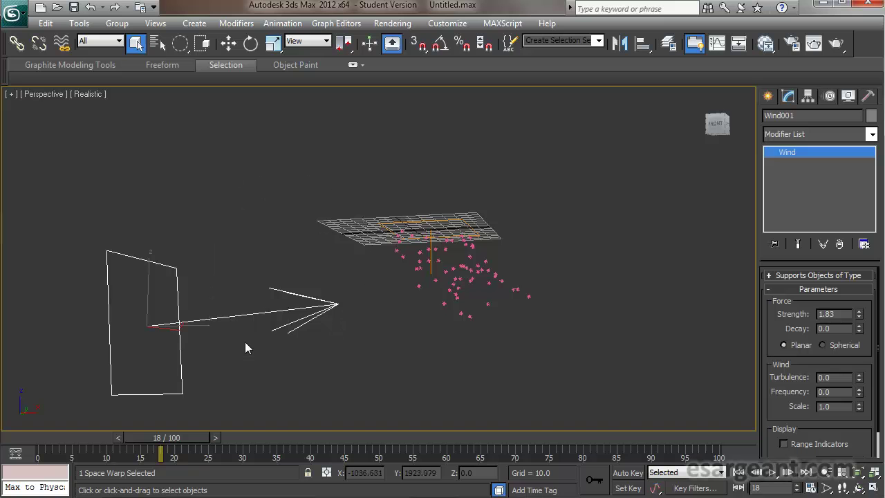